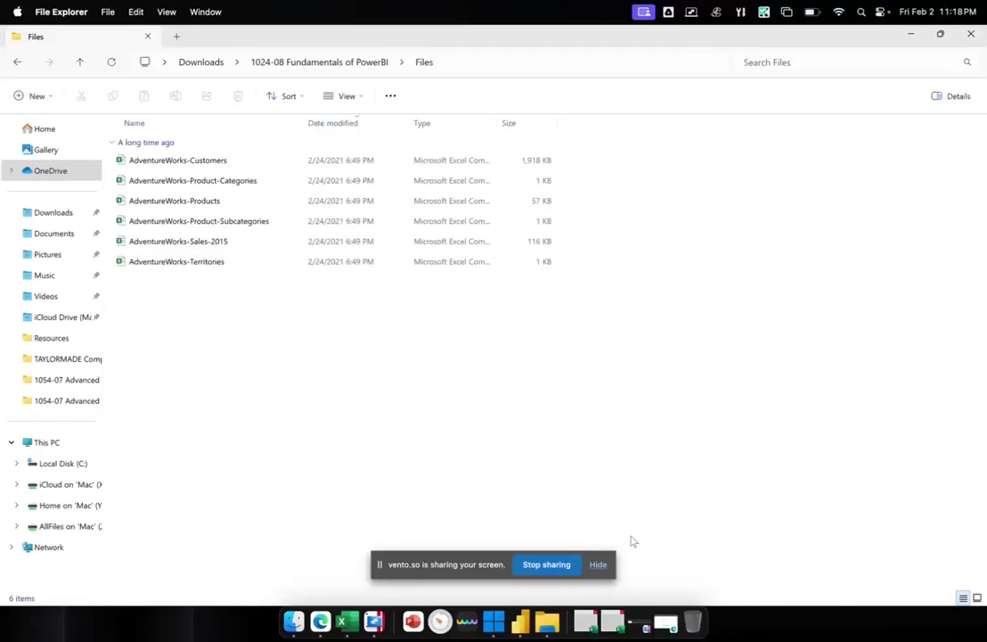
Step: Restore the Files folder window to a smaller size, then move and enlarge it so all the AdventureWorks files fit beside the report window
{"action": "left_click", "coordinate": [597, 565]}
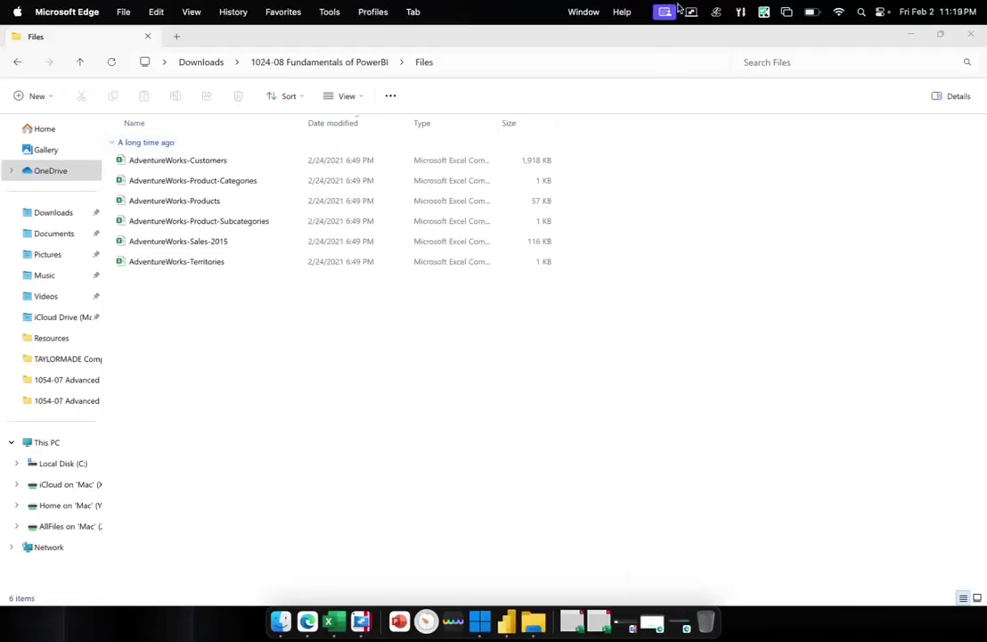
{"action": "double_click", "coordinate": [816, 34]}
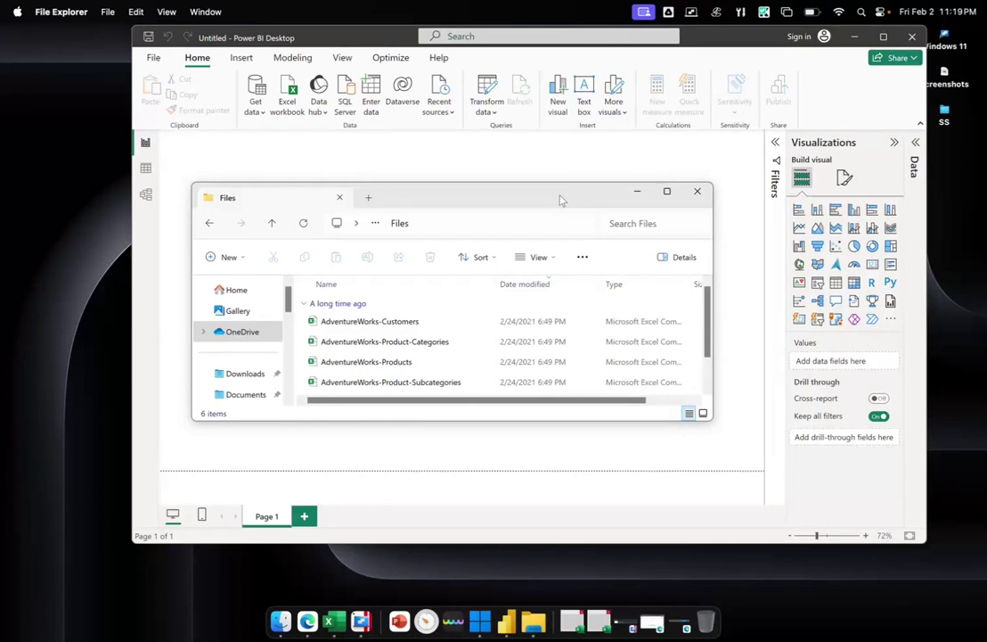
{"action": "left_click_drag", "start_coordinate": [560, 200], "coordinate": [501, 189]}
{"action": "left_click_drag", "start_coordinate": [651, 413], "coordinate": [713, 538]}
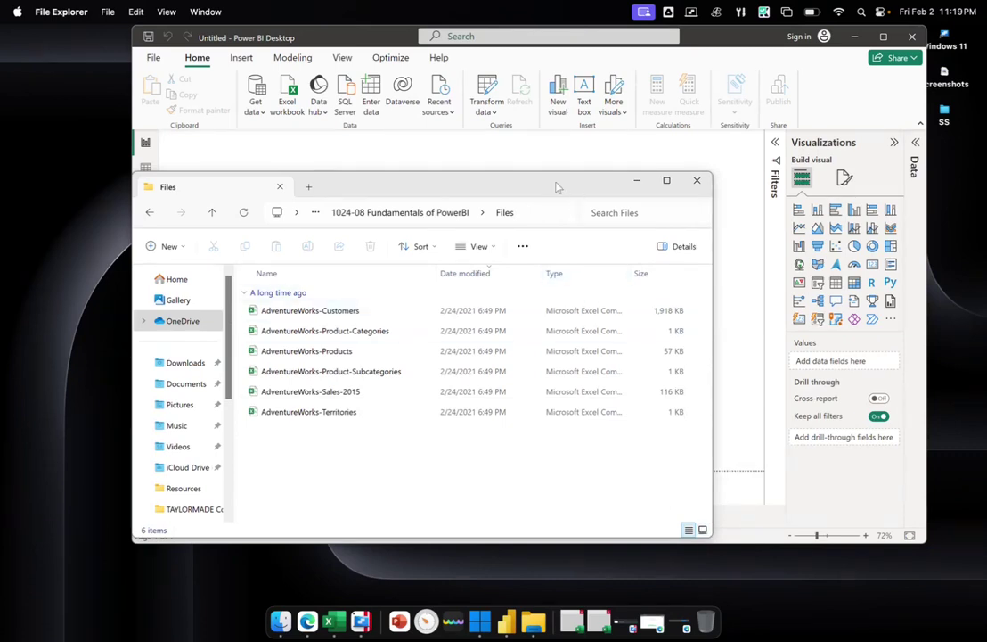
{"action": "left_click_drag", "start_coordinate": [549, 185], "coordinate": [477, 184]}
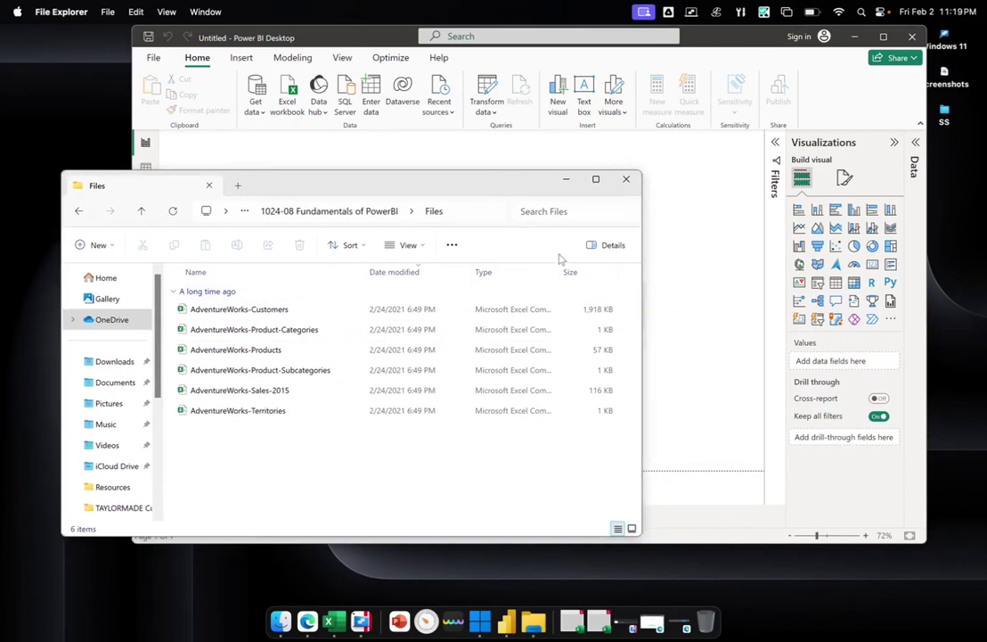
Step: Widen the Type column in the file list and narrow the Date modified and Name columns
{"action": "left_click_drag", "start_coordinate": [558, 271], "coordinate": [609, 273]}
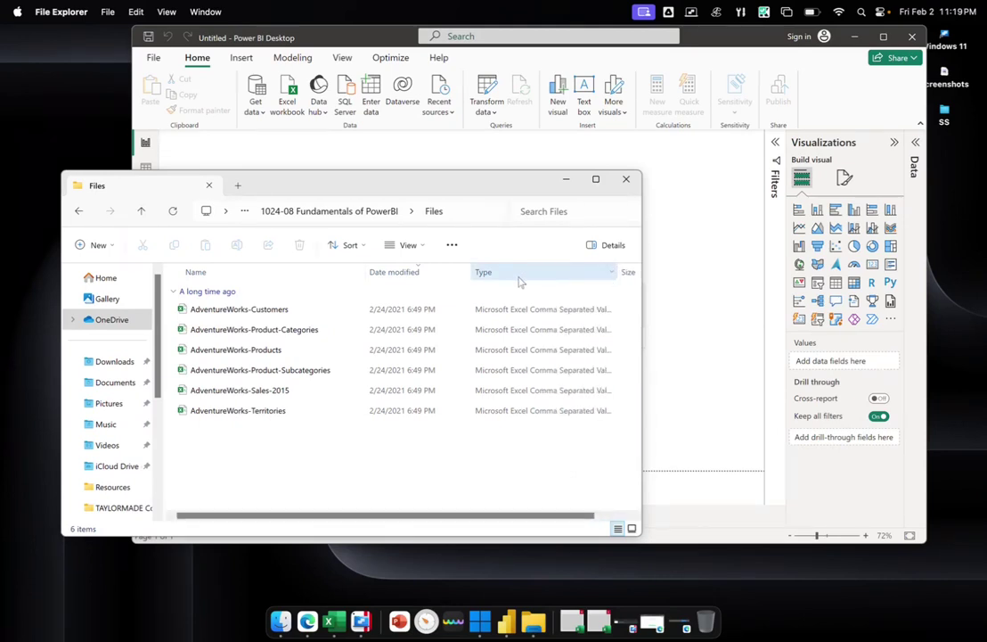
{"action": "left_click_drag", "start_coordinate": [469, 273], "coordinate": [455, 274]}
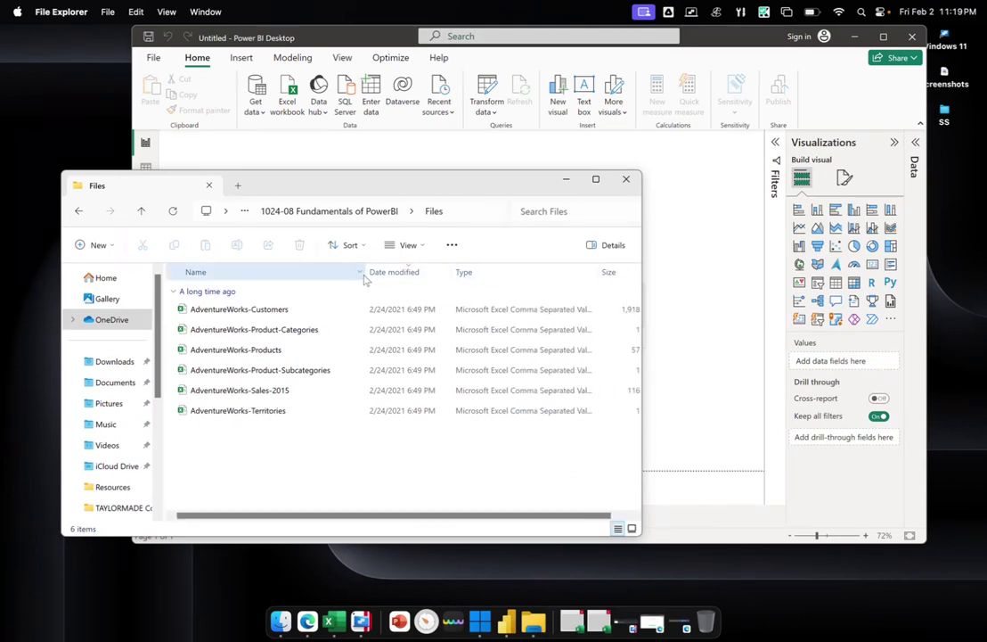
{"action": "left_click_drag", "start_coordinate": [363, 272], "coordinate": [344, 270]}
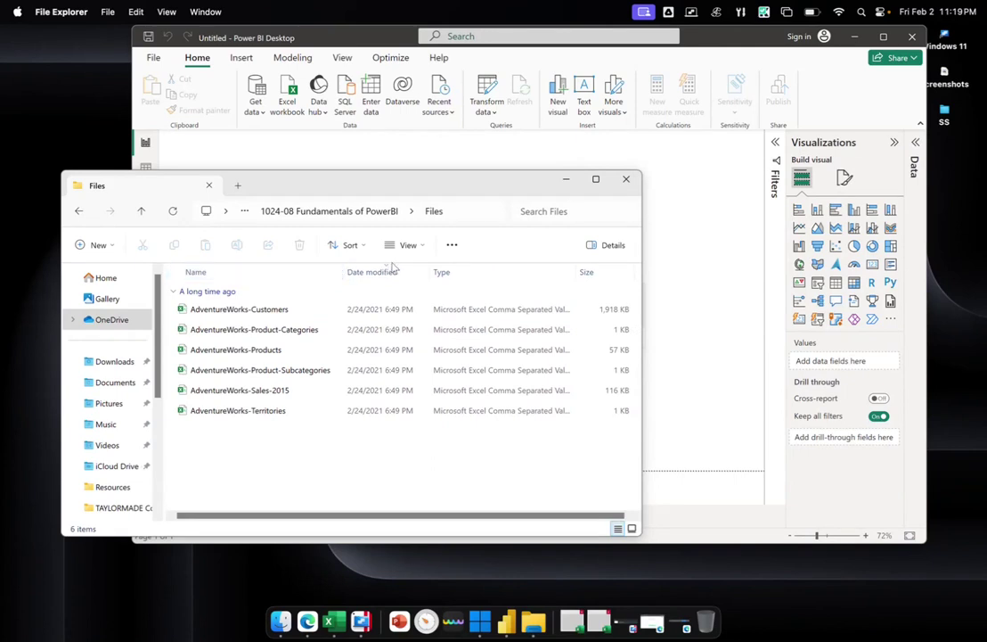
Step: Switch to Power BI Desktop, reposition its window, and open the complete Get Data source list
{"action": "left_click", "coordinate": [683, 224]}
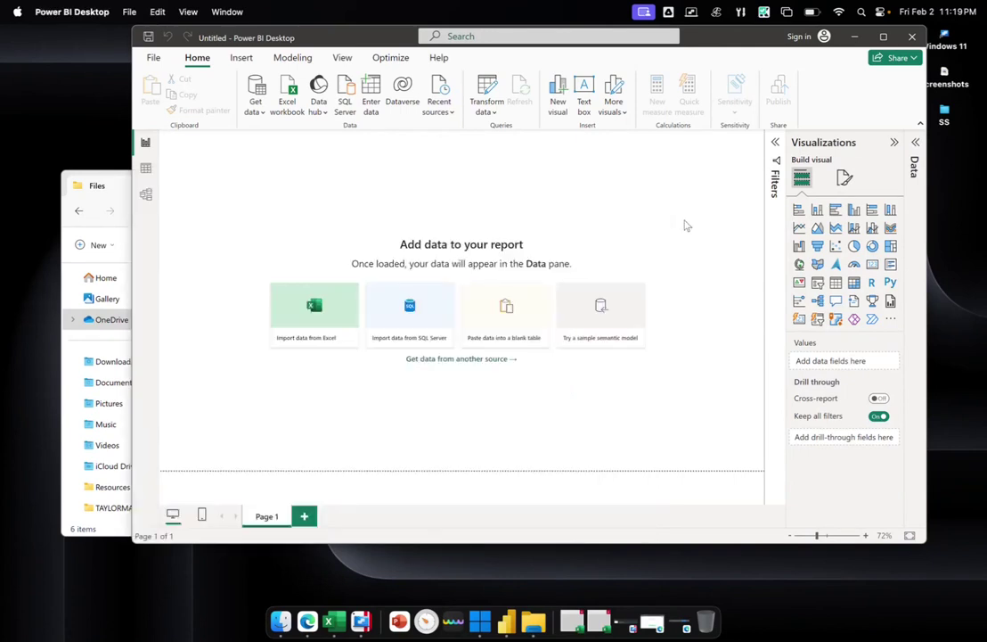
{"action": "left_click_drag", "start_coordinate": [736, 39], "coordinate": [718, 58]}
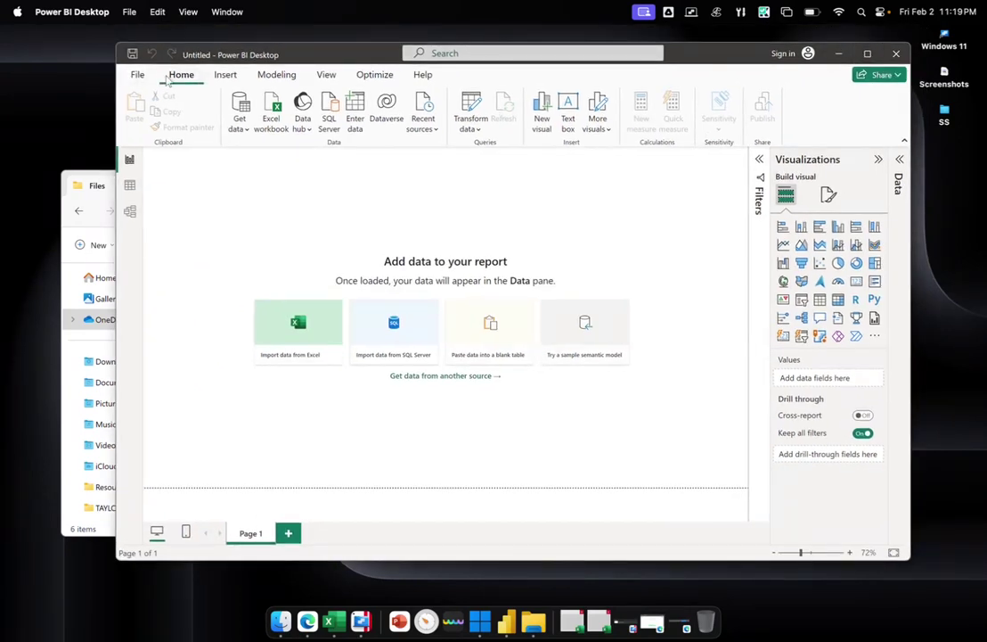
{"action": "left_click", "coordinate": [239, 126]}
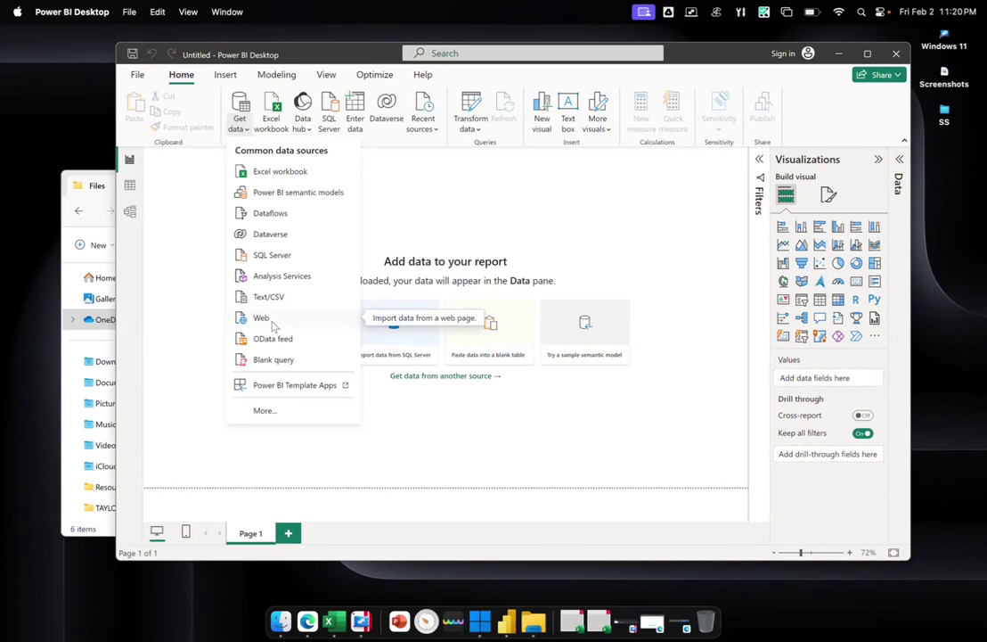
{"action": "left_click", "coordinate": [269, 410]}
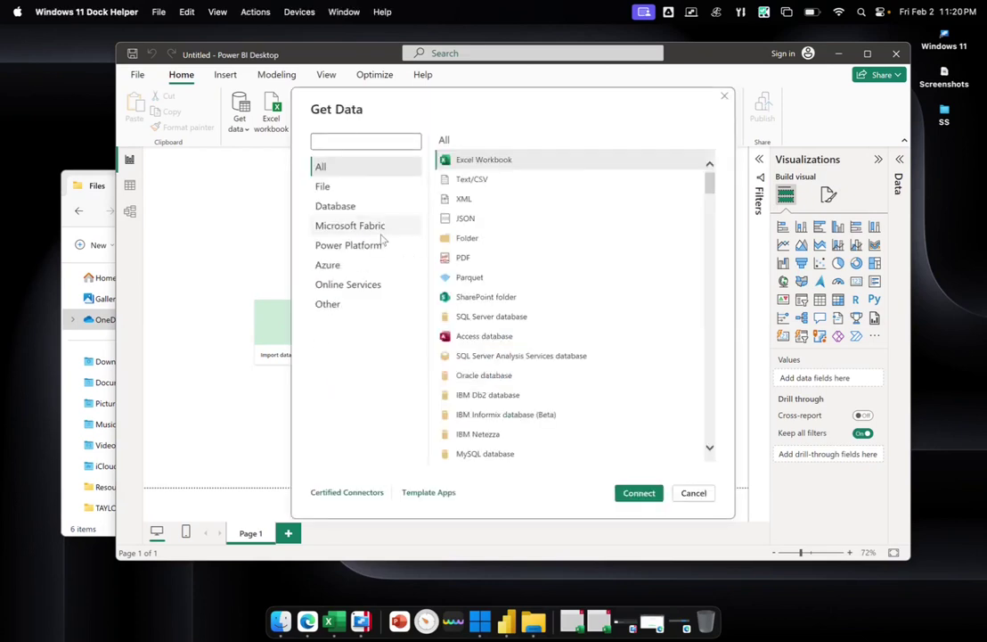
Step: Look through the available data sources and connect to the Text/CSV source in the File category
{"action": "scroll", "coordinate": [662, 389], "scroll_direction": "down", "scroll_amount": 4}
{"action": "scroll", "coordinate": [662, 390], "scroll_direction": "down", "scroll_amount": 10}
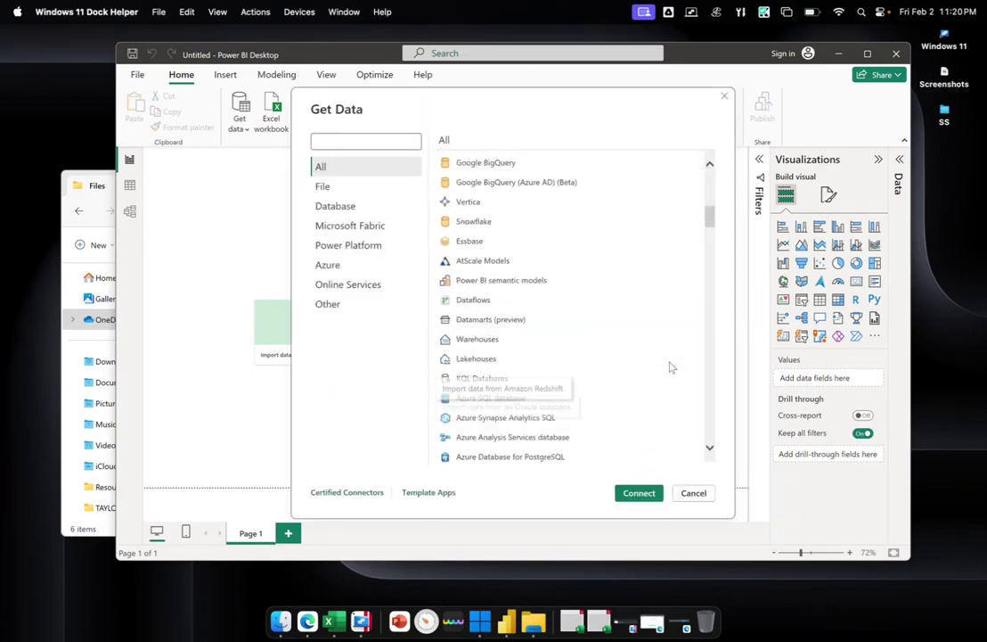
{"action": "scroll", "coordinate": [671, 367], "scroll_direction": "down", "scroll_amount": 10}
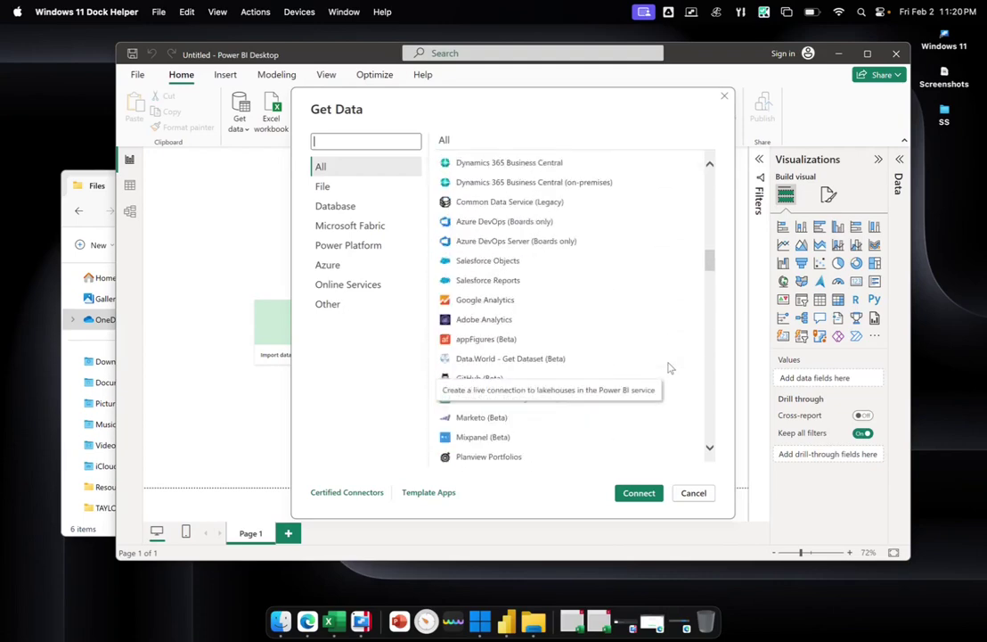
{"action": "scroll", "coordinate": [670, 367], "scroll_direction": "down", "scroll_amount": 5}
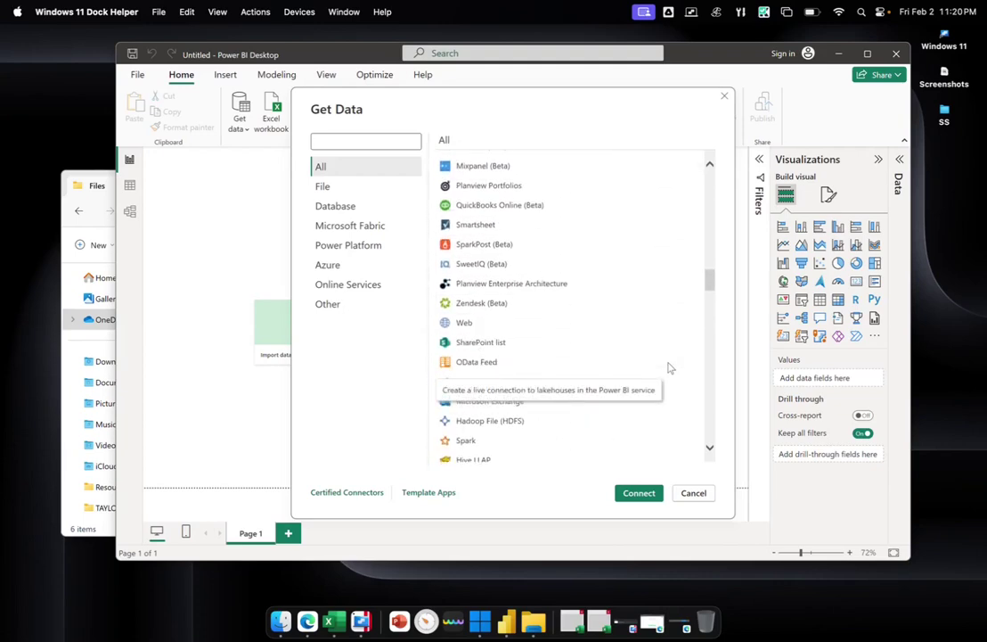
{"action": "scroll", "coordinate": [670, 367], "scroll_direction": "up", "scroll_amount": 10}
{"action": "scroll", "coordinate": [668, 368], "scroll_direction": "up", "scroll_amount": 15}
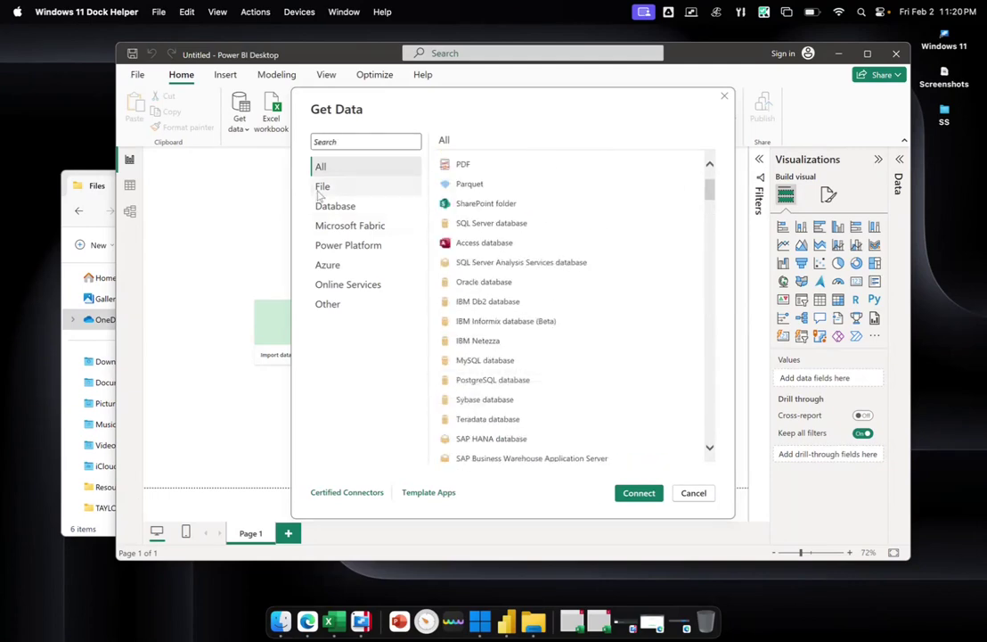
{"action": "left_click", "coordinate": [322, 187]}
{"action": "left_click", "coordinate": [479, 183]}
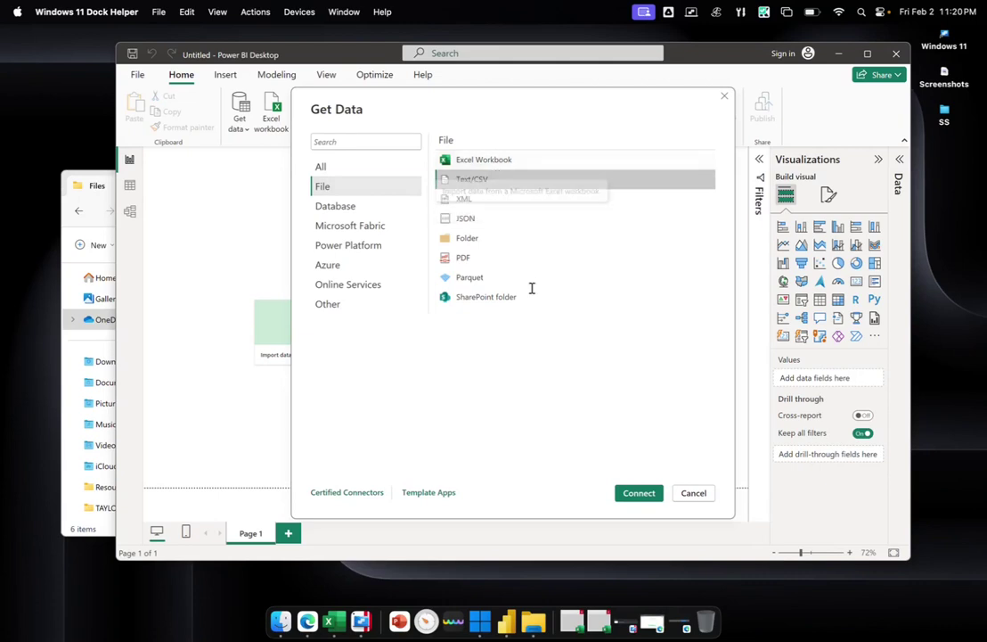
{"action": "left_click", "coordinate": [639, 494]}
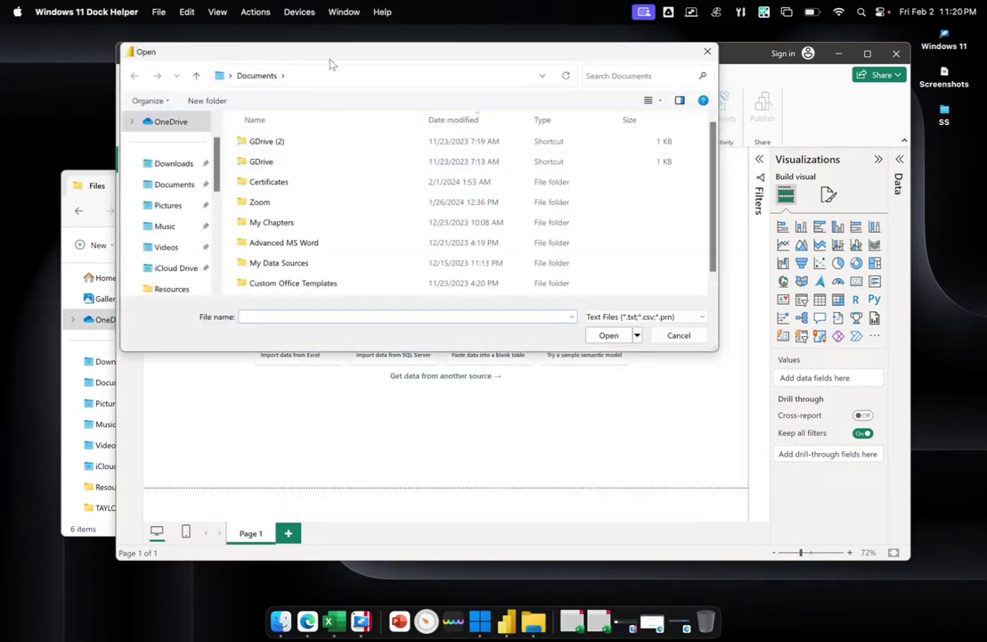
Step: Open AdventureWorks-Customers from the Files folder inside Downloads > 1024-08 Fundamentals of PowerBI as the import source
{"action": "left_click", "coordinate": [173, 164]}
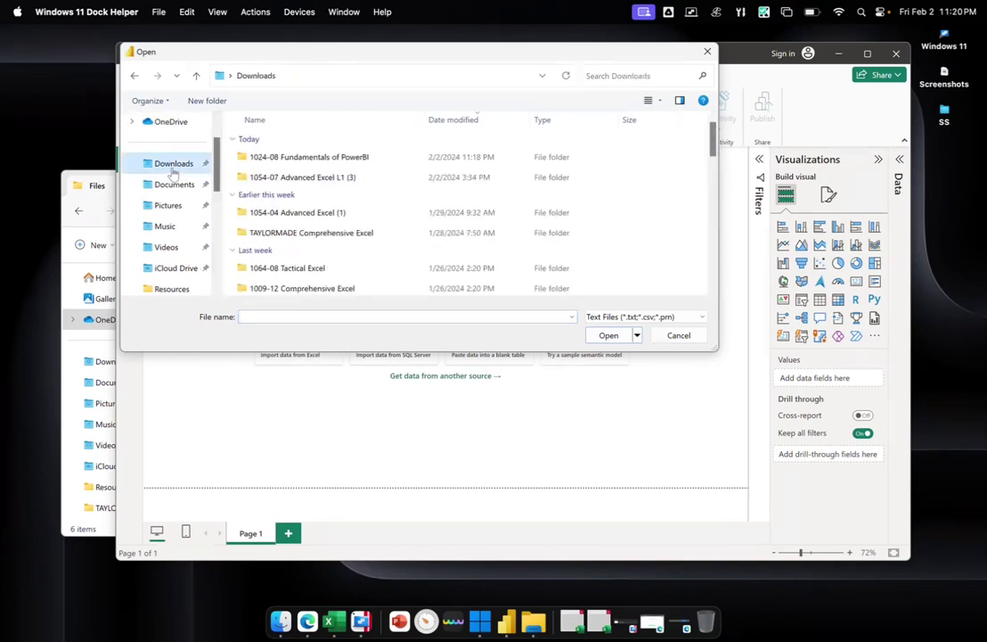
{"action": "double_click", "coordinate": [307, 158]}
{"action": "double_click", "coordinate": [309, 160]}
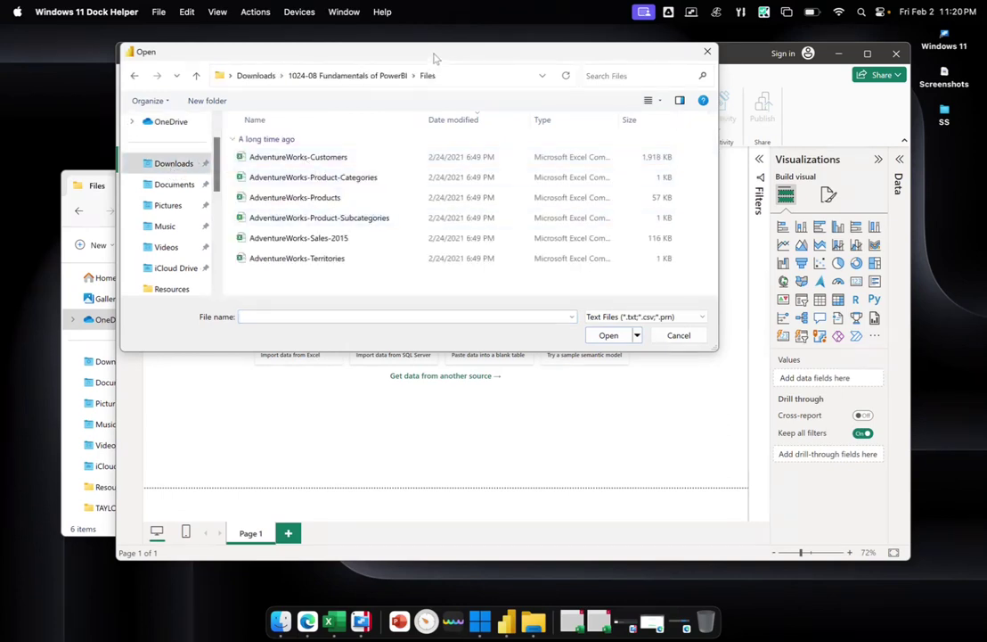
{"action": "left_click_drag", "start_coordinate": [378, 52], "coordinate": [362, 55]}
{"action": "left_click", "coordinate": [78, 185]}
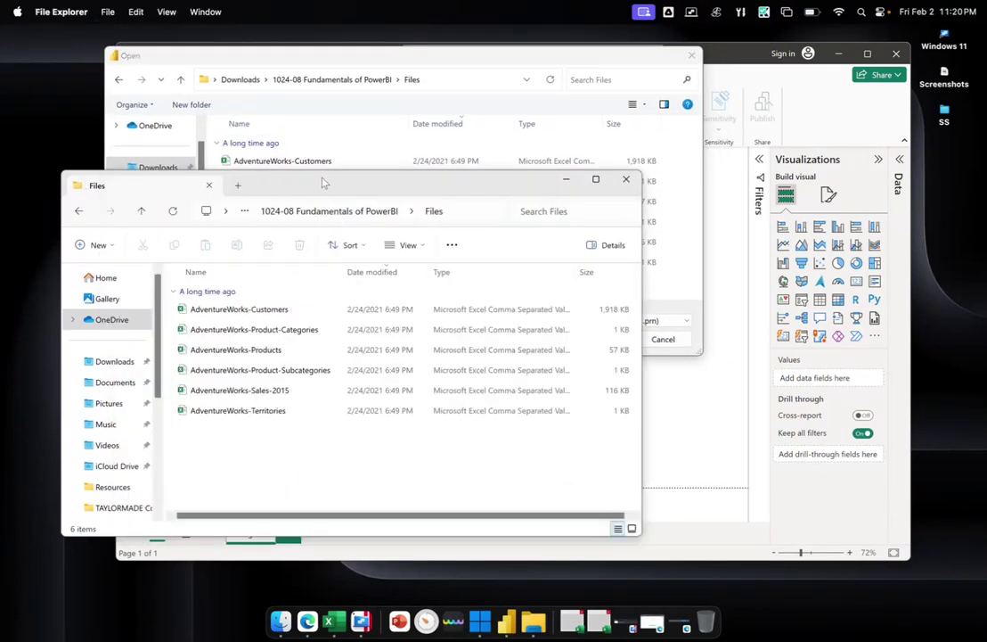
{"action": "left_click", "coordinate": [496, 160]}
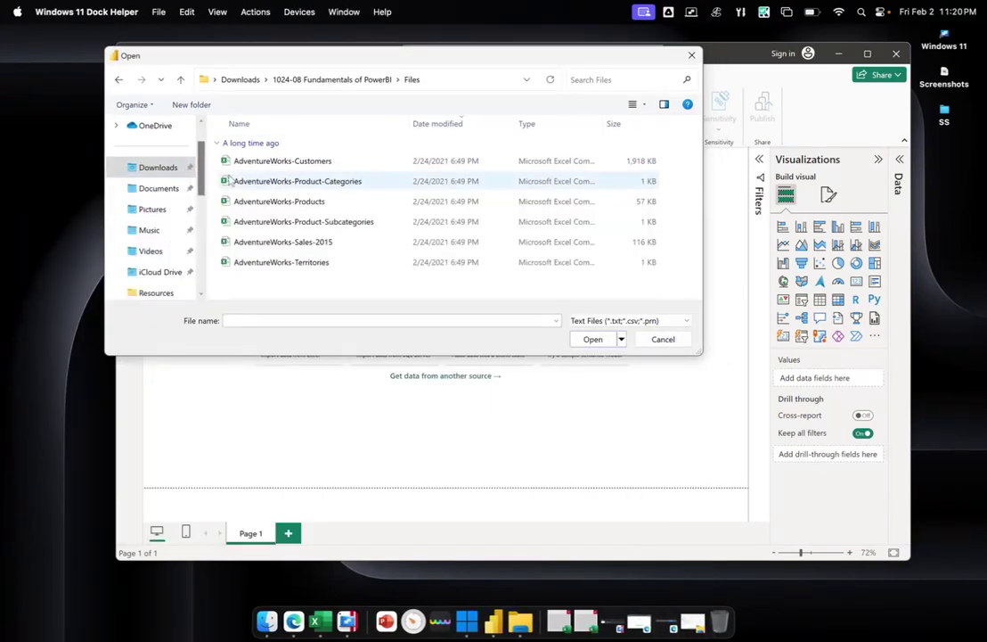
{"action": "left_click", "coordinate": [340, 163]}
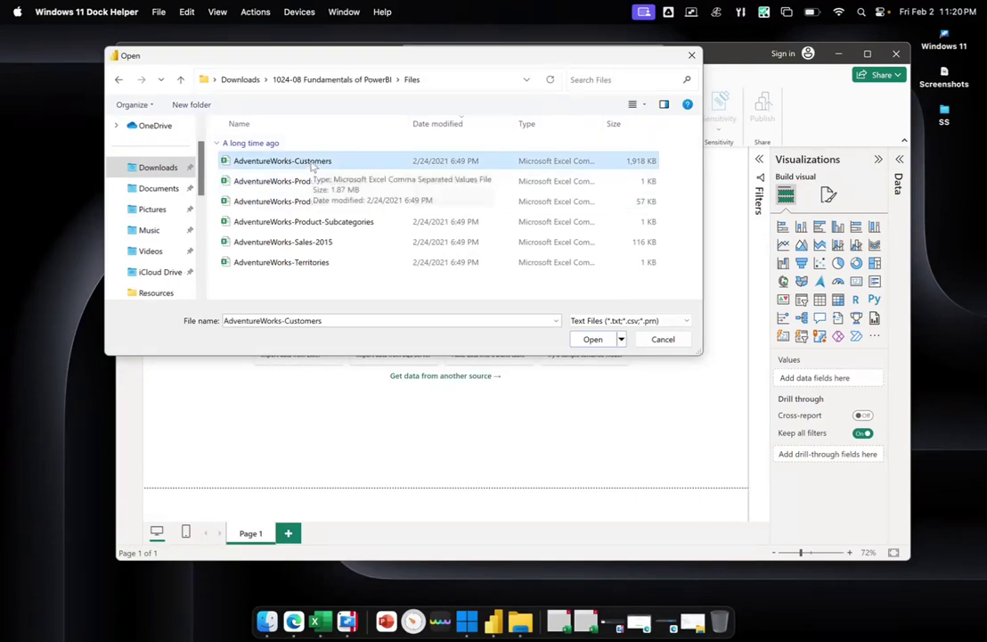
{"action": "left_click", "coordinate": [592, 339]}
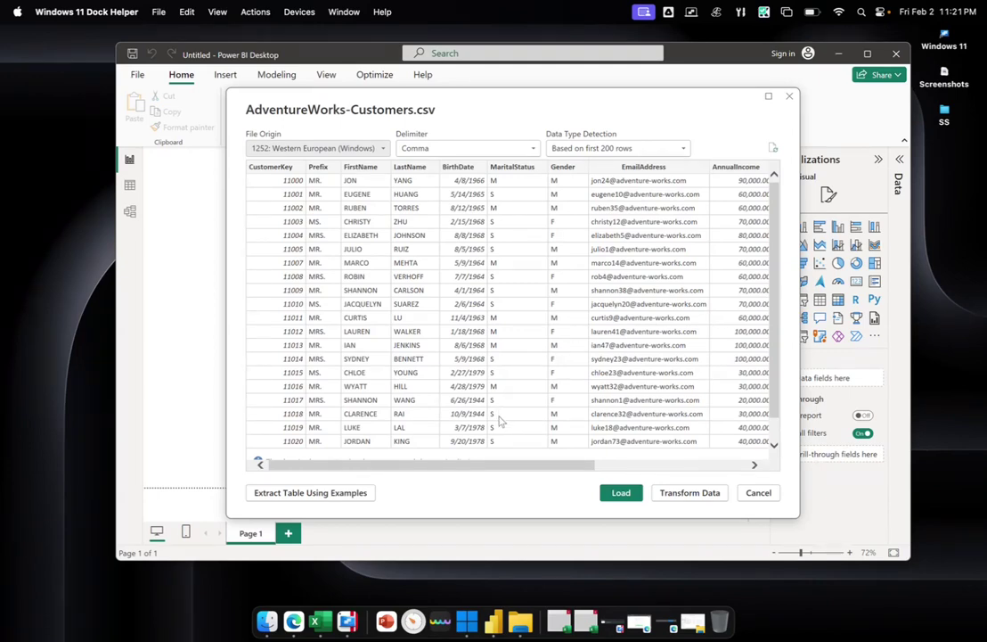
Step: Check the columns in the AdventureWorks-Customers.csv preview and load the table into the report
{"action": "left_click_drag", "start_coordinate": [499, 463], "coordinate": [316, 412]}
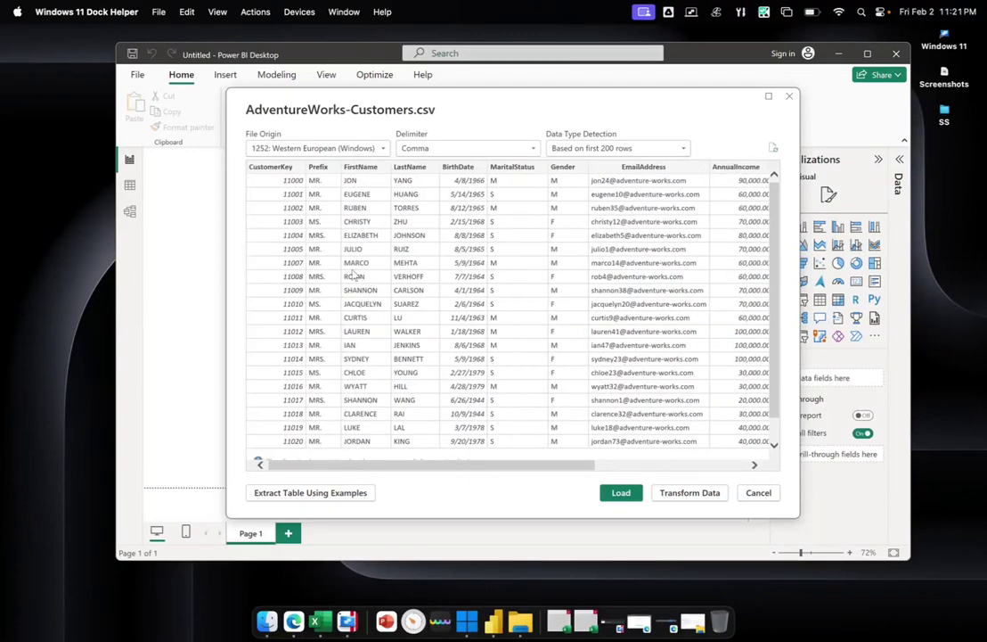
{"action": "mouse_move", "coordinate": [434, 467]}
{"action": "left_mouse_down"}
{"action": "mouse_move", "coordinate": [606, 472]}
{"action": "mouse_move", "coordinate": [425, 467]}
{"action": "left_mouse_up"}
{"action": "left_click", "coordinate": [615, 497]}
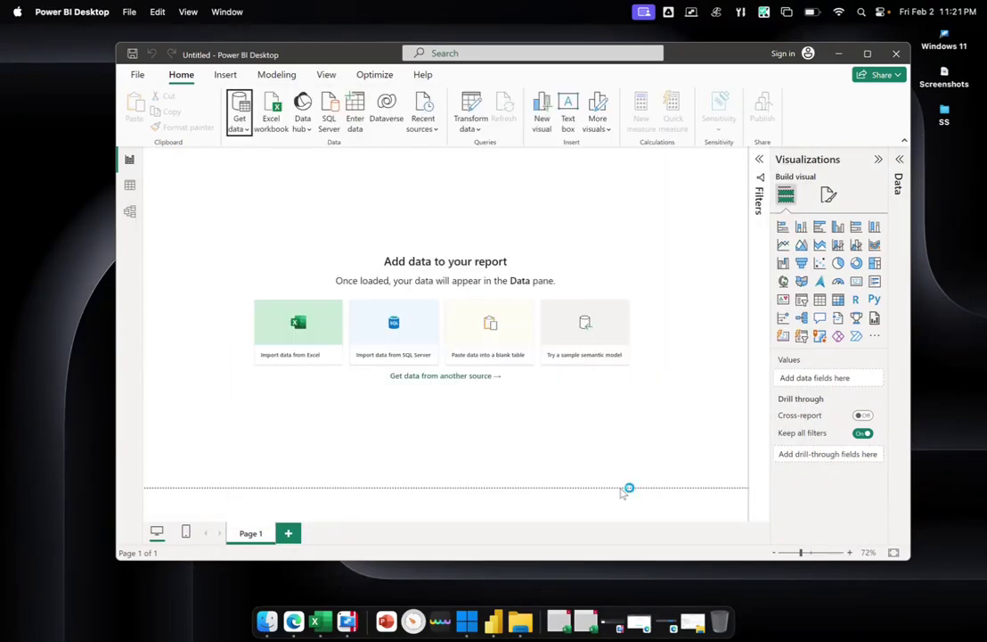
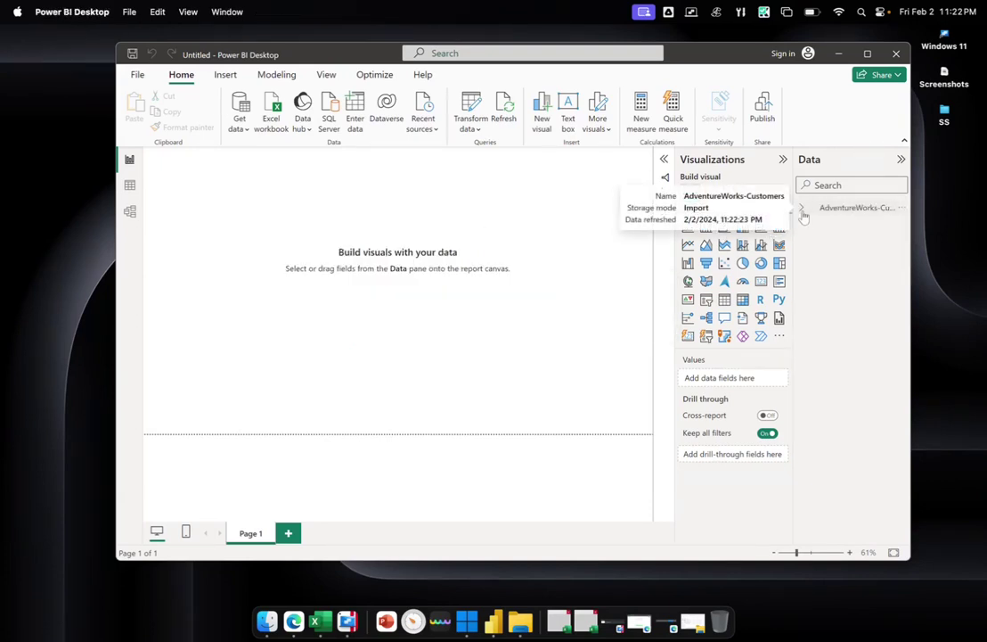
Step: Examine the loaded AdventureWorks-Customers records in Table view and return to Report view
{"action": "left_click", "coordinate": [802, 209]}
{"action": "left_click", "coordinate": [802, 209]}
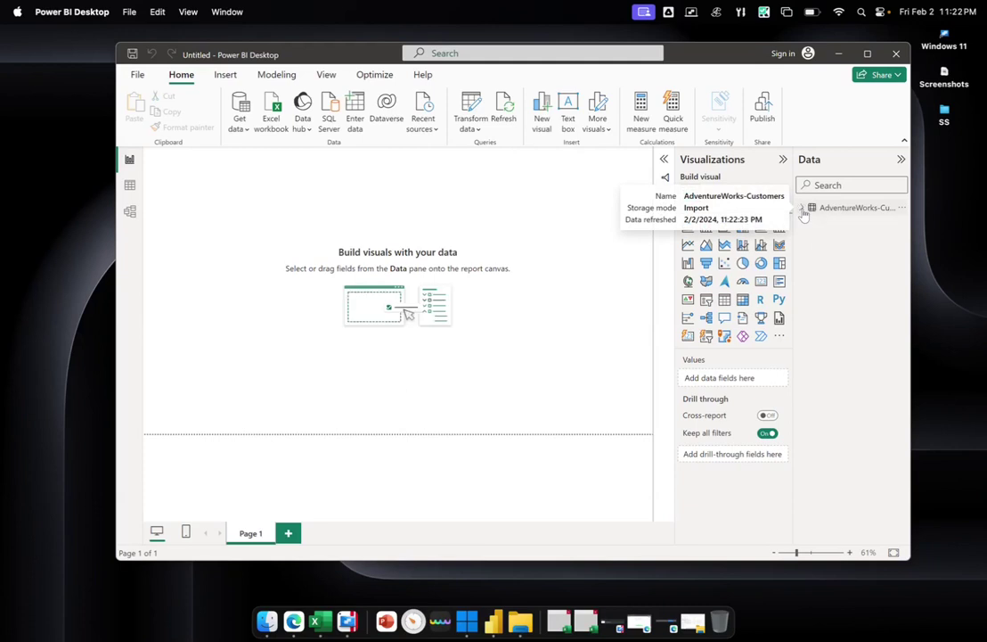
{"action": "left_click", "coordinate": [129, 185]}
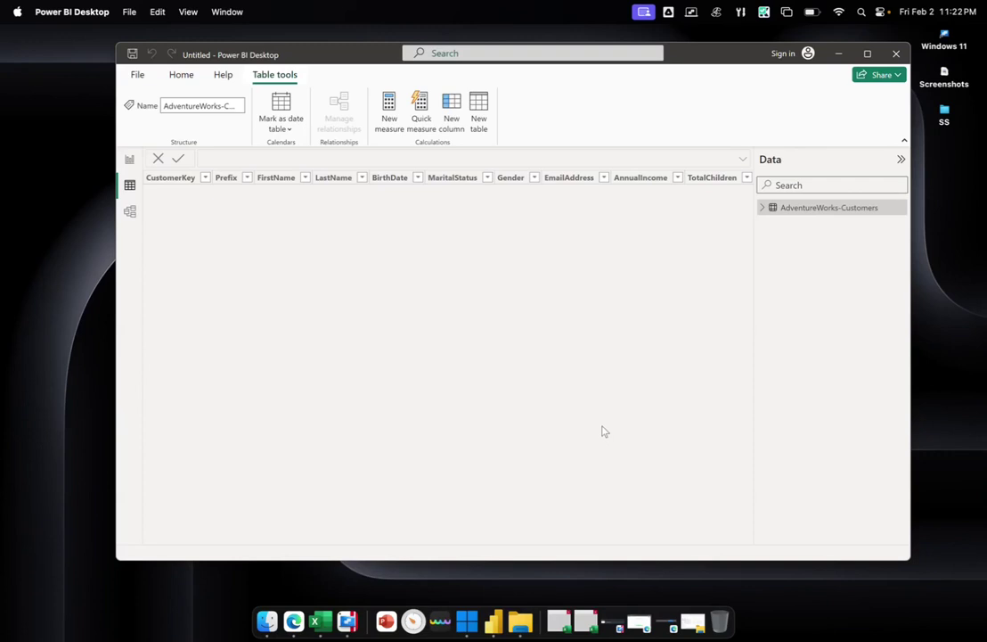
{"action": "left_click", "coordinate": [130, 163]}
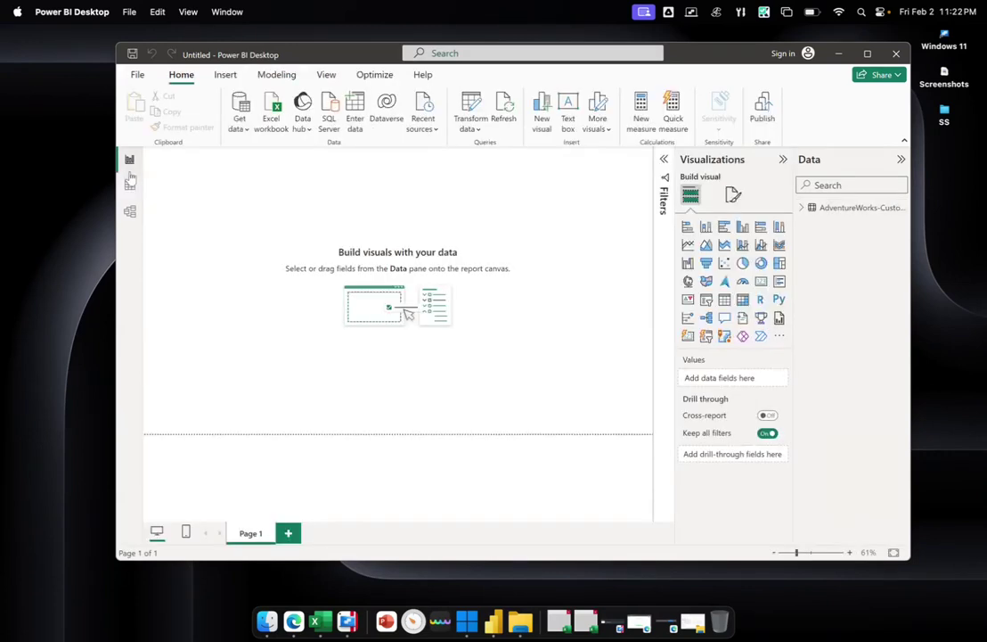
{"action": "left_click", "coordinate": [130, 186]}
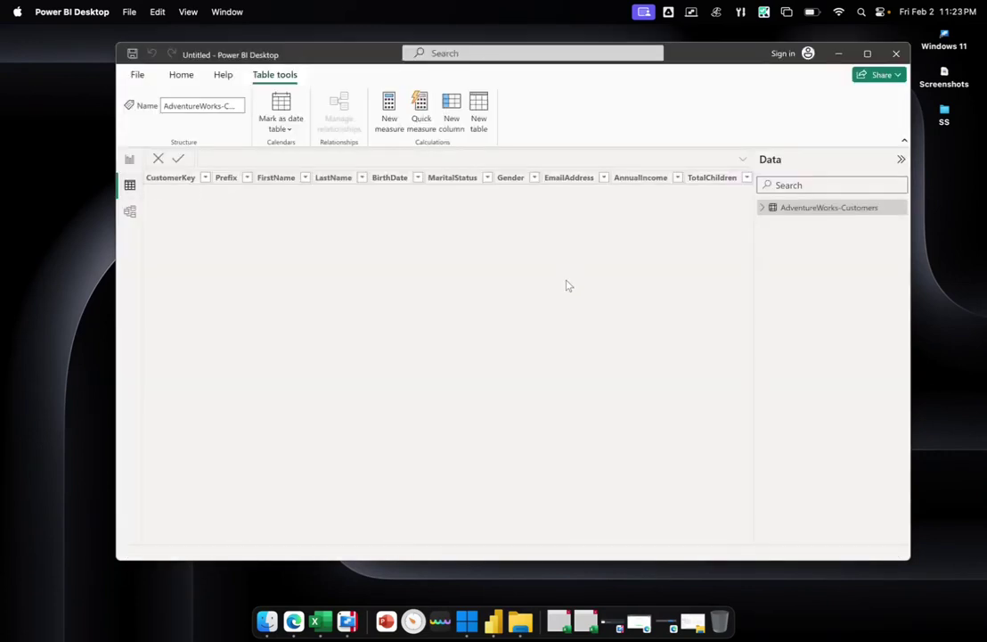
{"action": "left_click", "coordinate": [762, 208]}
{"action": "left_click", "coordinate": [762, 208]}
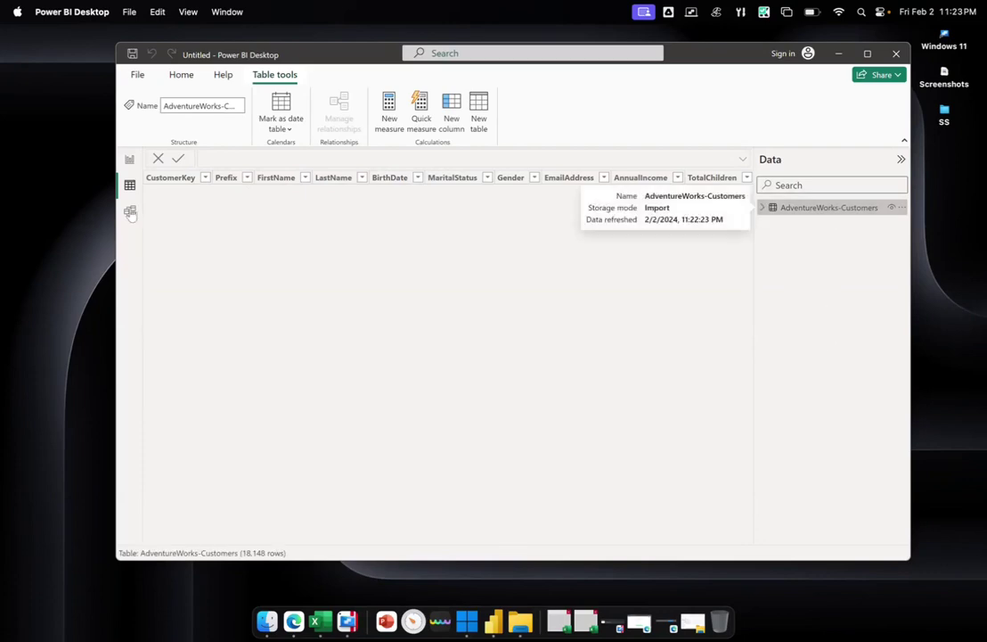
{"action": "left_click", "coordinate": [131, 159]}
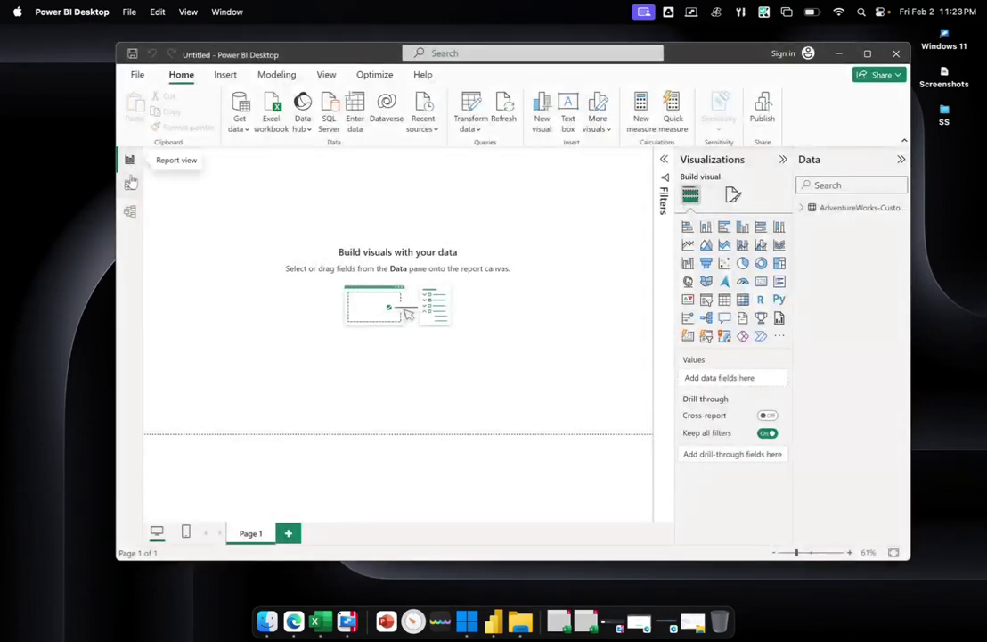
{"action": "left_click", "coordinate": [129, 186]}
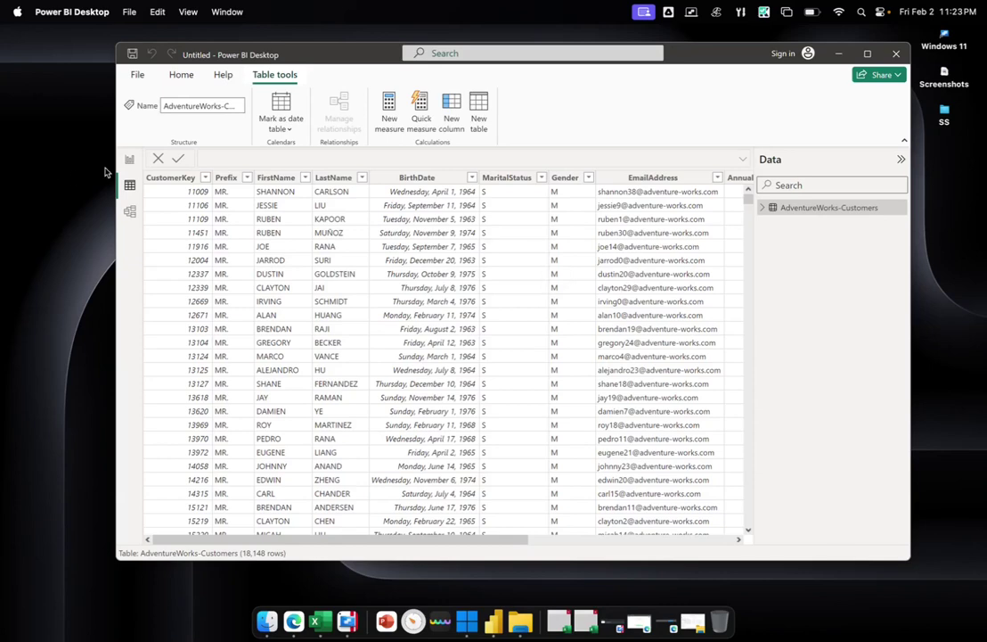
{"action": "left_click", "coordinate": [182, 76]}
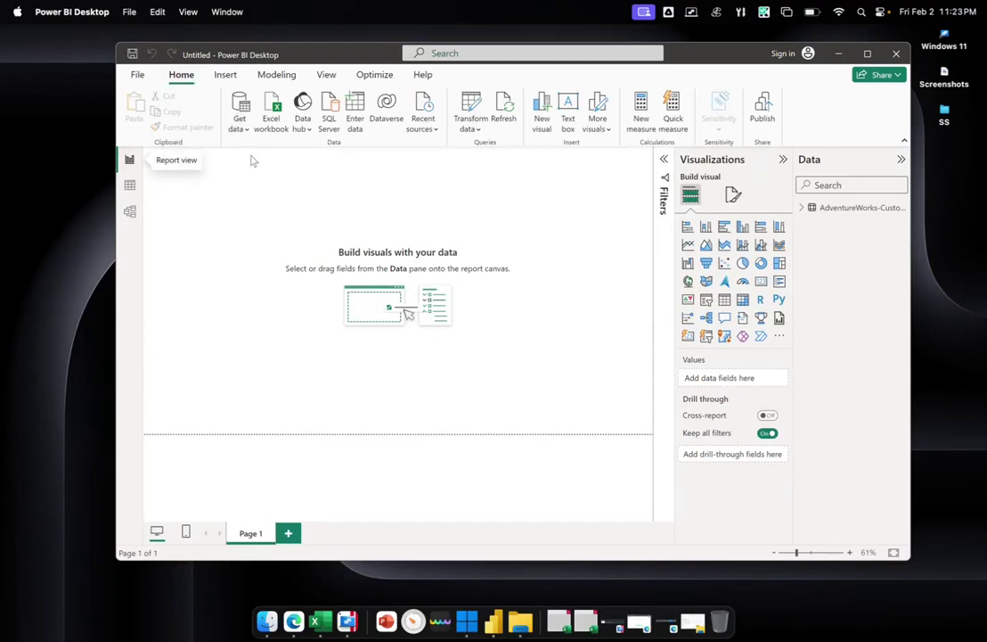
Step: Import the AdventureWorks-Product-Categories file through the Text/CSV source and load its table into the report
{"action": "left_click", "coordinate": [239, 126]}
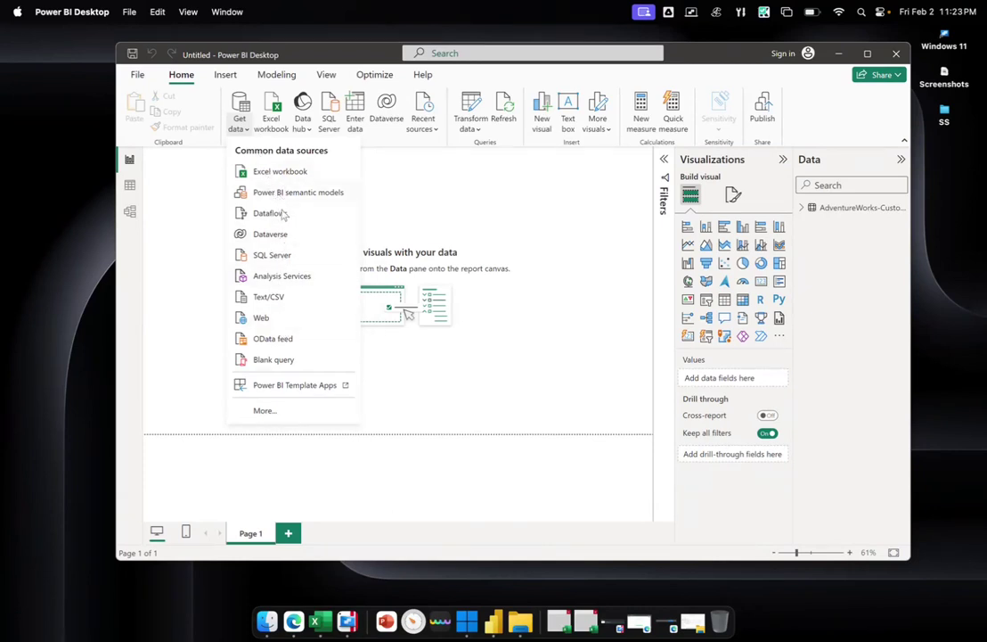
{"action": "left_click", "coordinate": [273, 300]}
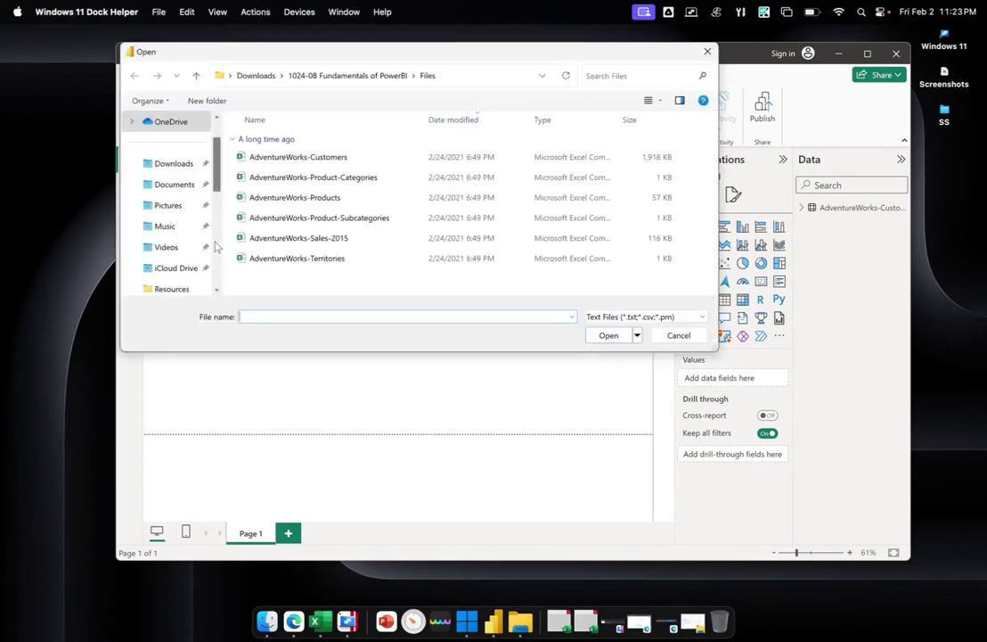
{"action": "left_click", "coordinate": [408, 180]}
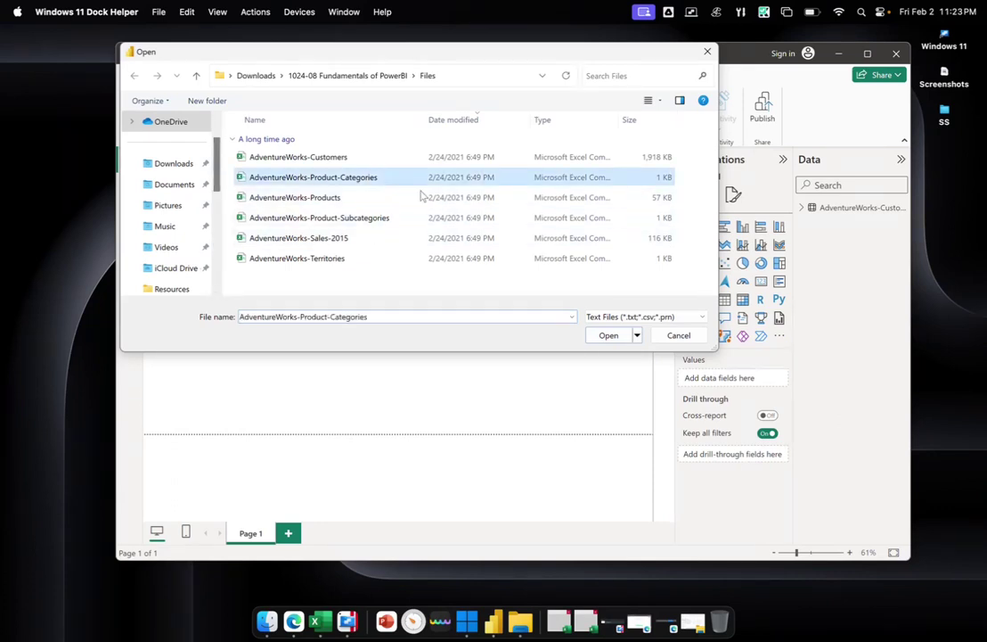
{"action": "left_click", "coordinate": [613, 339]}
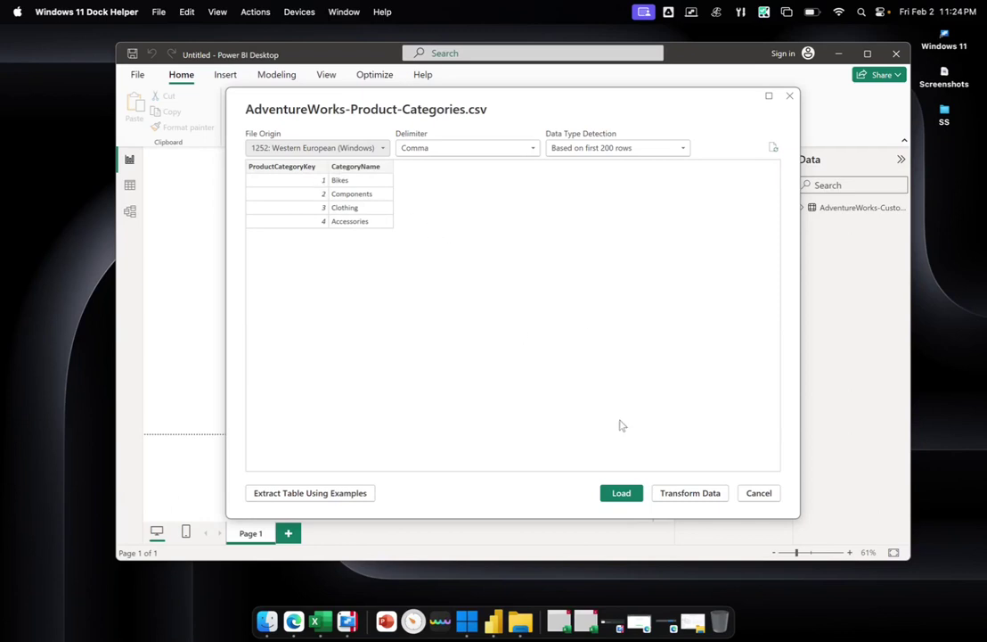
{"action": "left_click", "coordinate": [622, 493]}
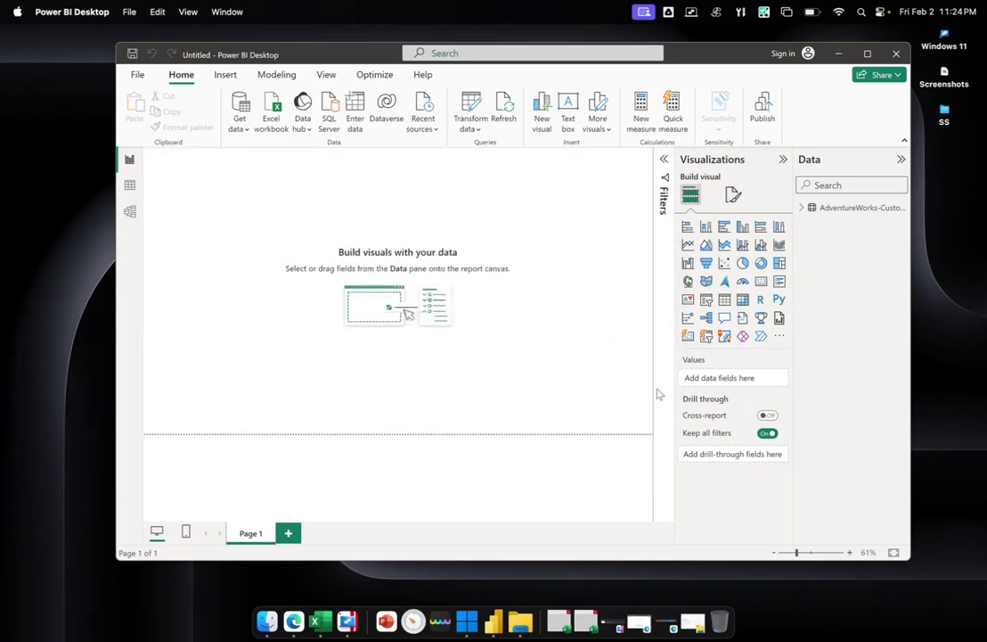
Step: Import the AdventureWorks-Products file through the Text/CSV source and load its table into the report
{"action": "left_click", "coordinate": [241, 128]}
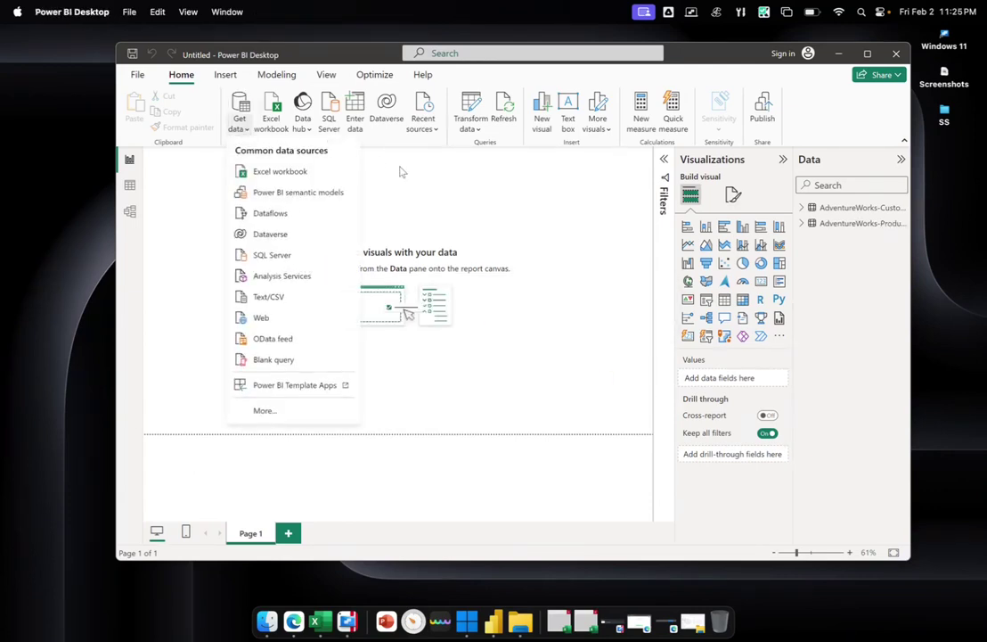
{"action": "left_click", "coordinate": [546, 248]}
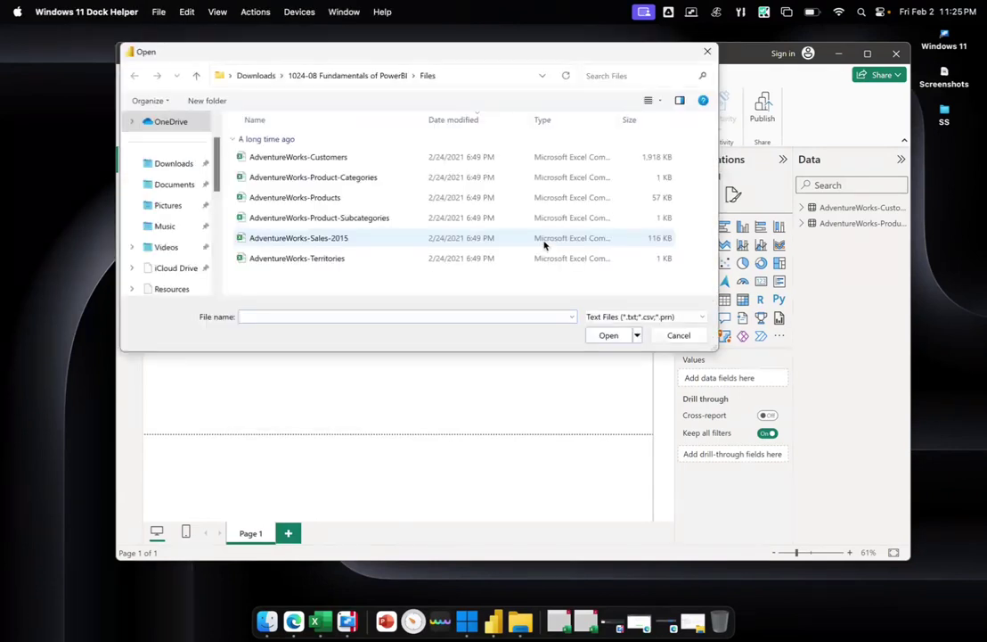
{"action": "left_click", "coordinate": [423, 198]}
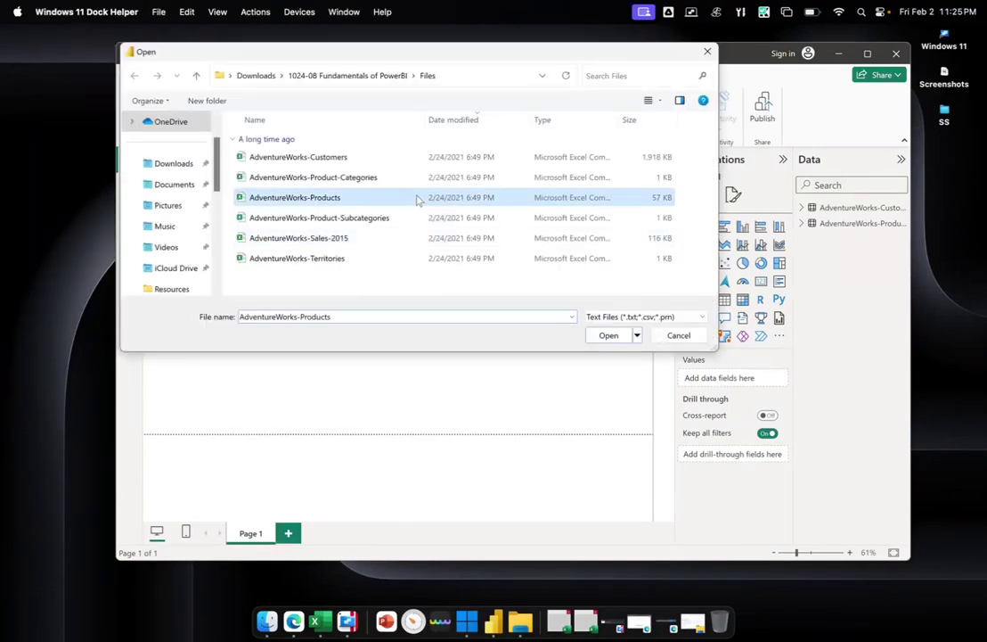
{"action": "left_click", "coordinate": [592, 338]}
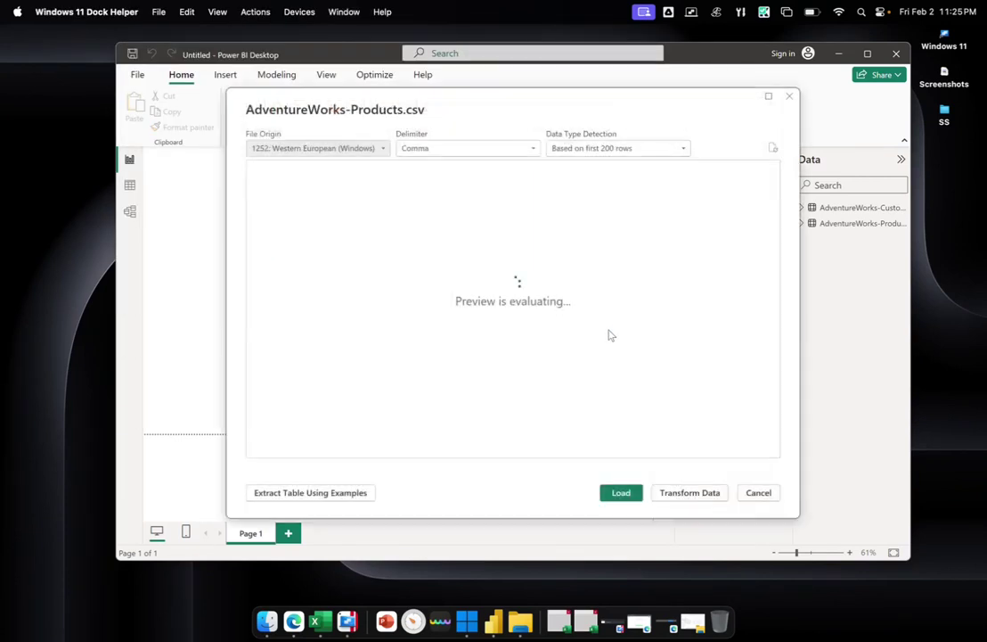
{"action": "left_click", "coordinate": [641, 495]}
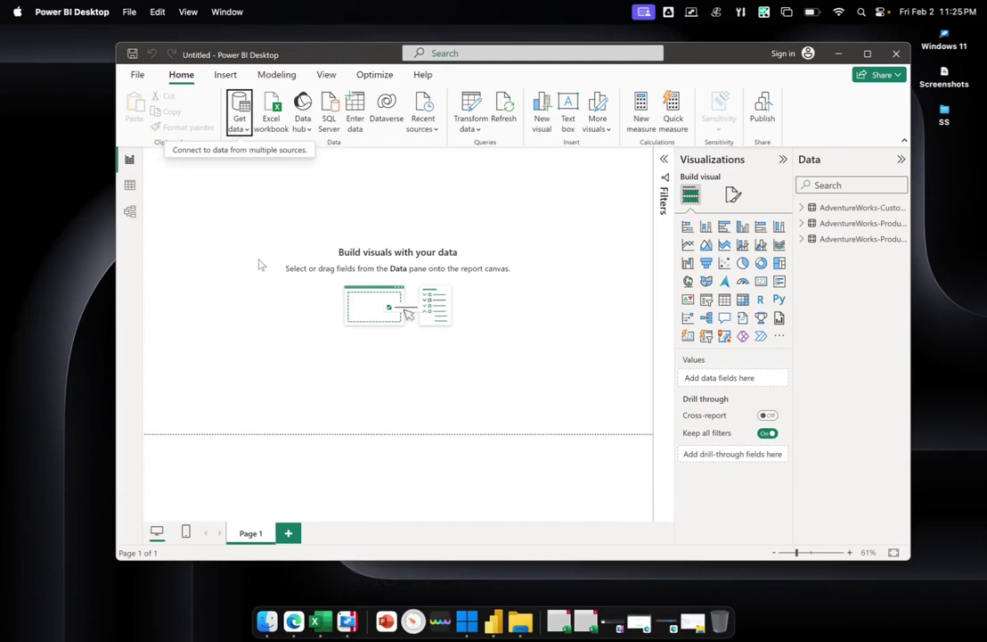
{"action": "left_click", "coordinate": [247, 130]}
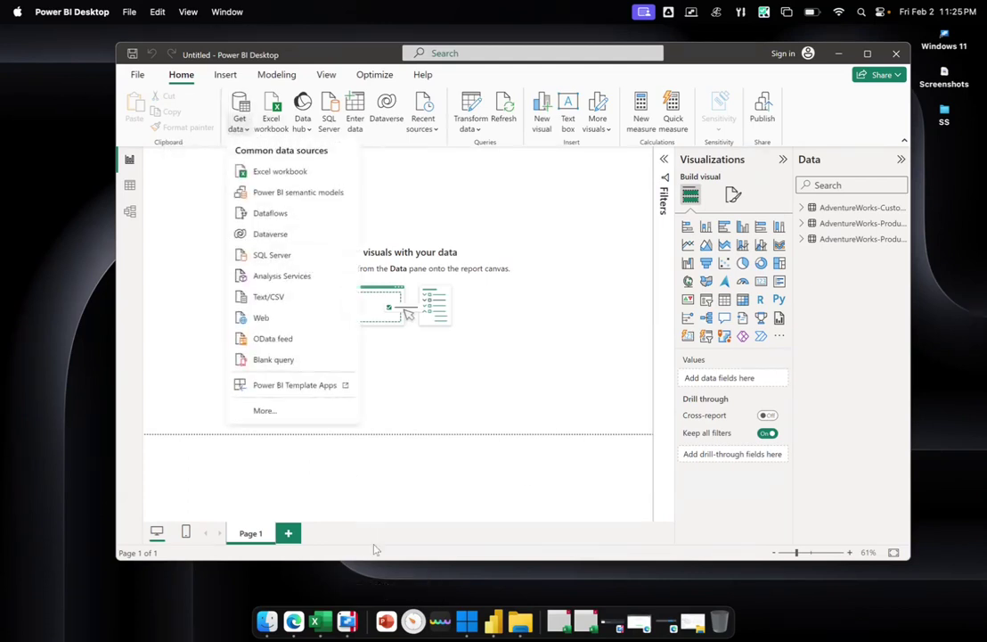
{"action": "left_click", "coordinate": [295, 622]}
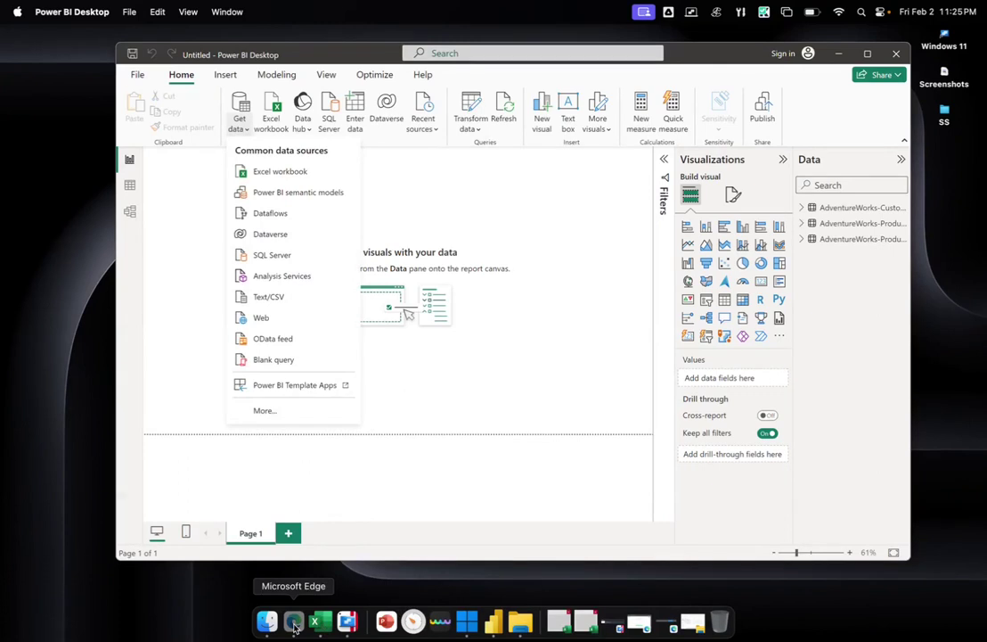
{"action": "left_click", "coordinate": [813, 41]}
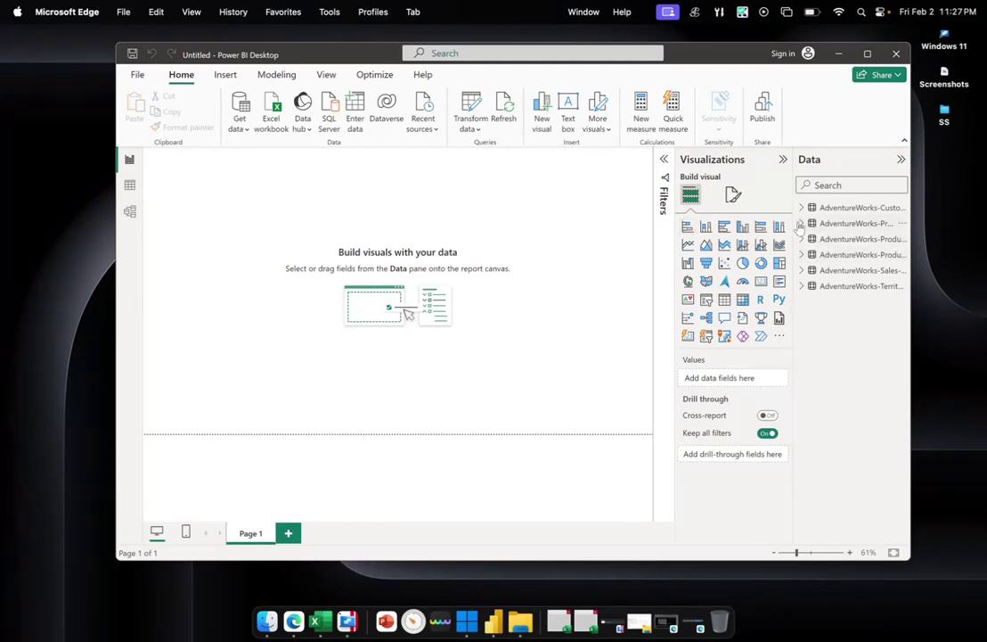
Step: Widen the list of loaded tables and check the fields of AdventureWorks-Territories and AdventureWorks-Sales-2015, collapsing each again
{"action": "left_click", "coordinate": [690, 192]}
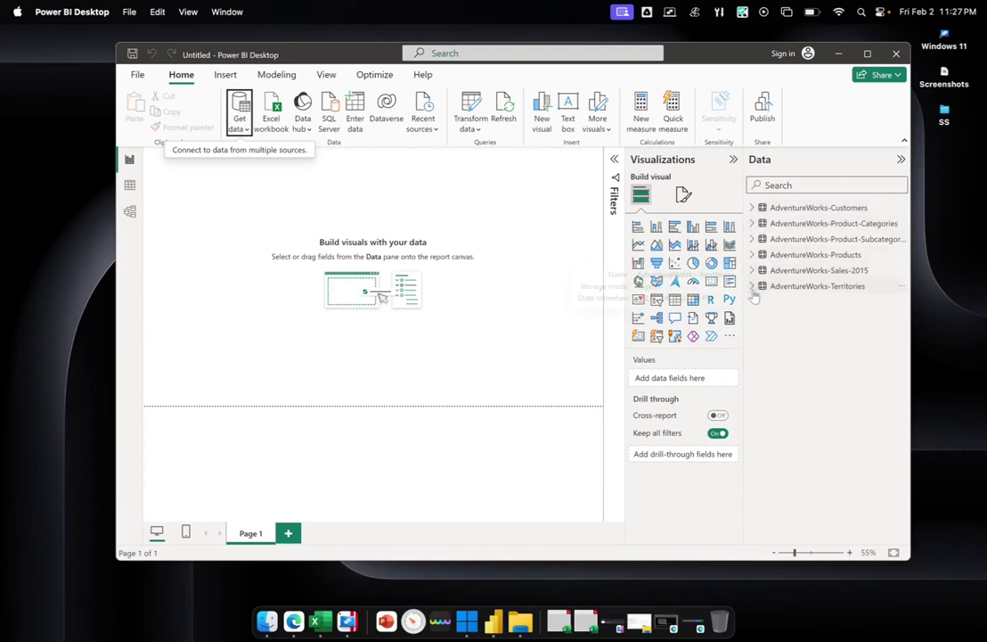
{"action": "left_click", "coordinate": [751, 286]}
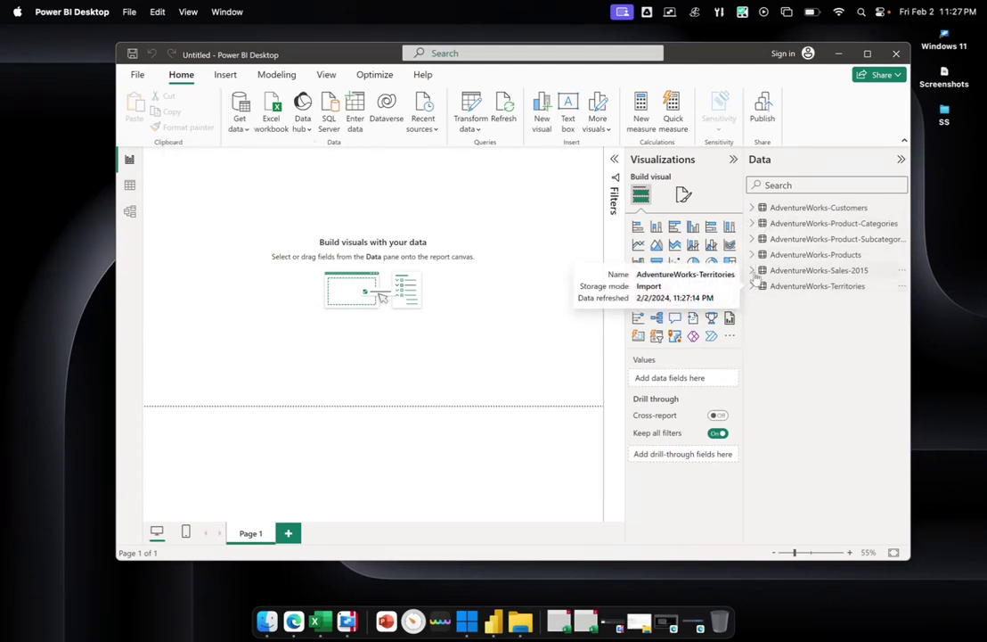
{"action": "left_click", "coordinate": [751, 286]}
{"action": "left_click", "coordinate": [751, 270]}
{"action": "left_click", "coordinate": [751, 270]}
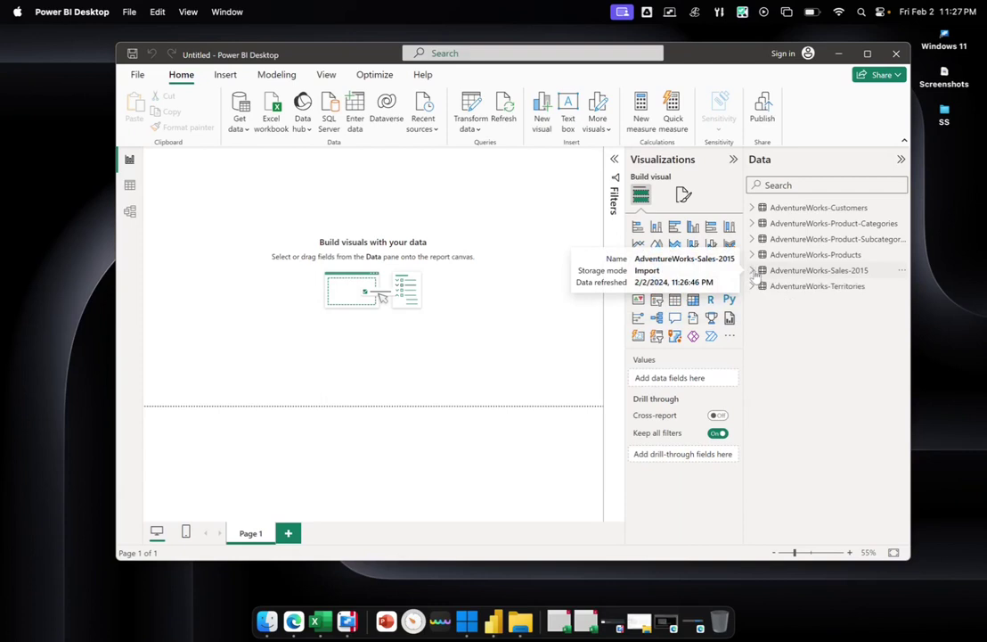
{"action": "left_click", "coordinate": [753, 271]}
{"action": "left_click", "coordinate": [753, 270]}
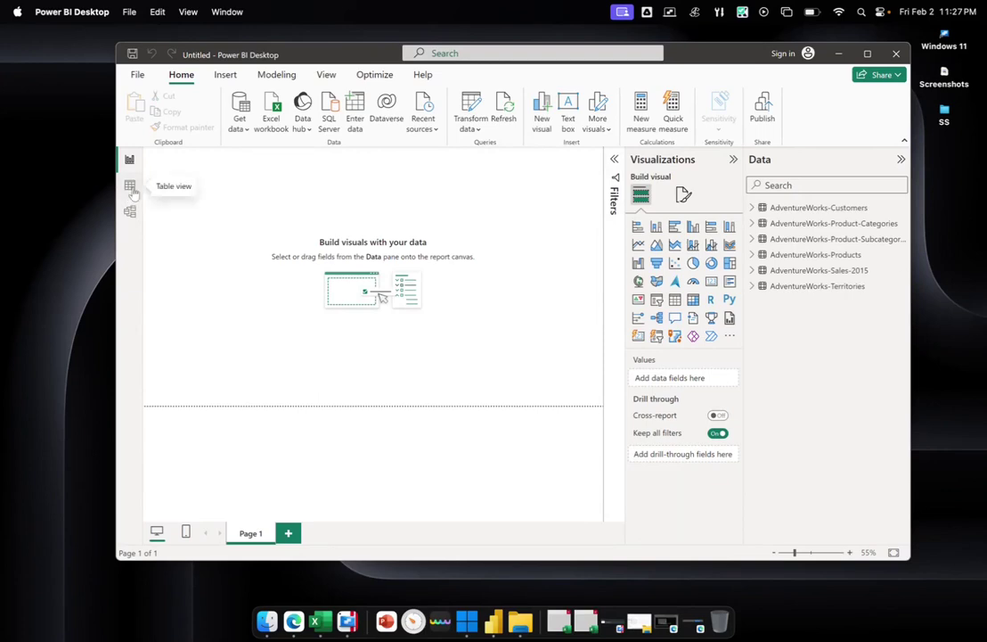
Step: Examine the AdventureWorks-Product-Subcategories and AdventureWorks-Products records in Table view and return to Report view
{"action": "left_click", "coordinate": [132, 190]}
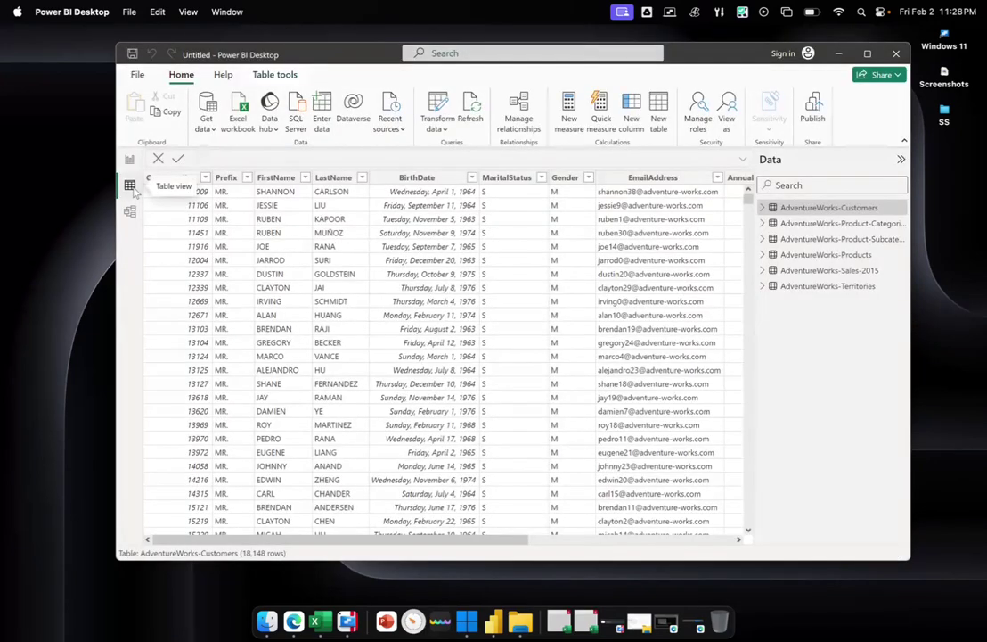
{"action": "left_click", "coordinate": [808, 241]}
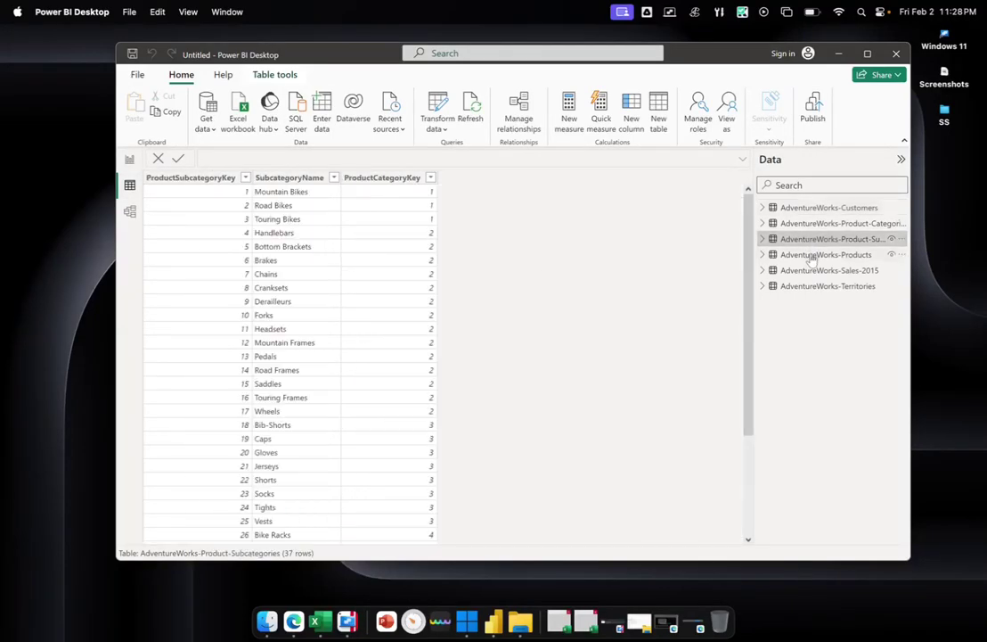
{"action": "left_click", "coordinate": [812, 256]}
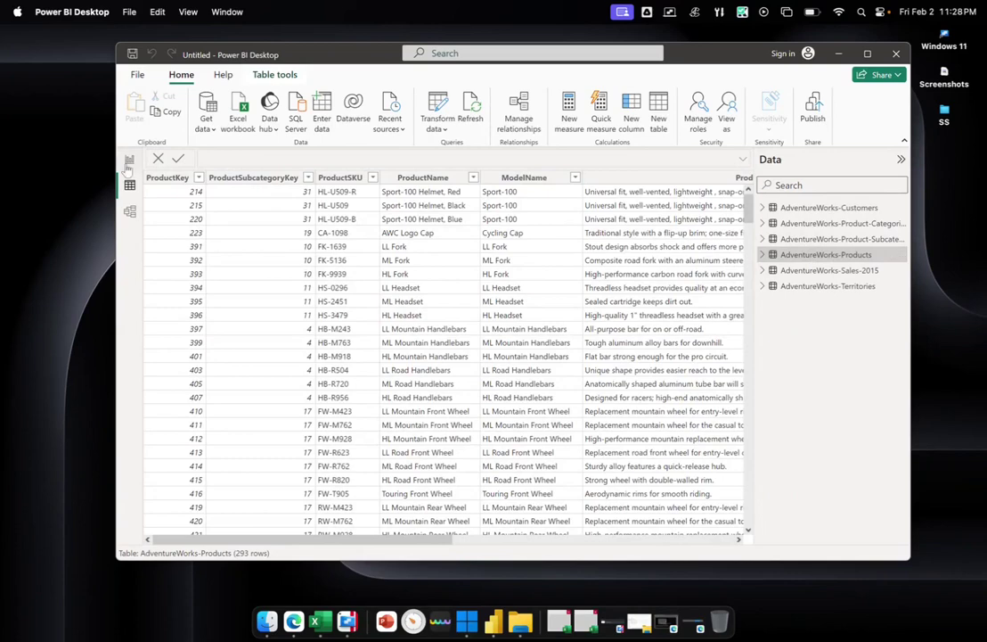
{"action": "left_click", "coordinate": [129, 161]}
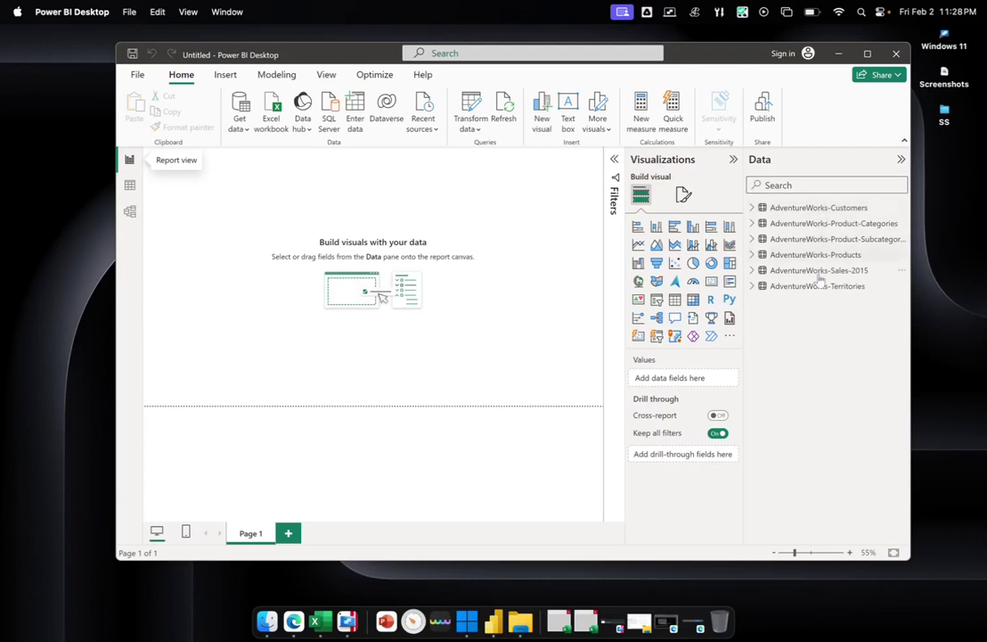
Step: Rename the AdventureWorks-Customers table as Customers
{"action": "double_click", "coordinate": [810, 208]}
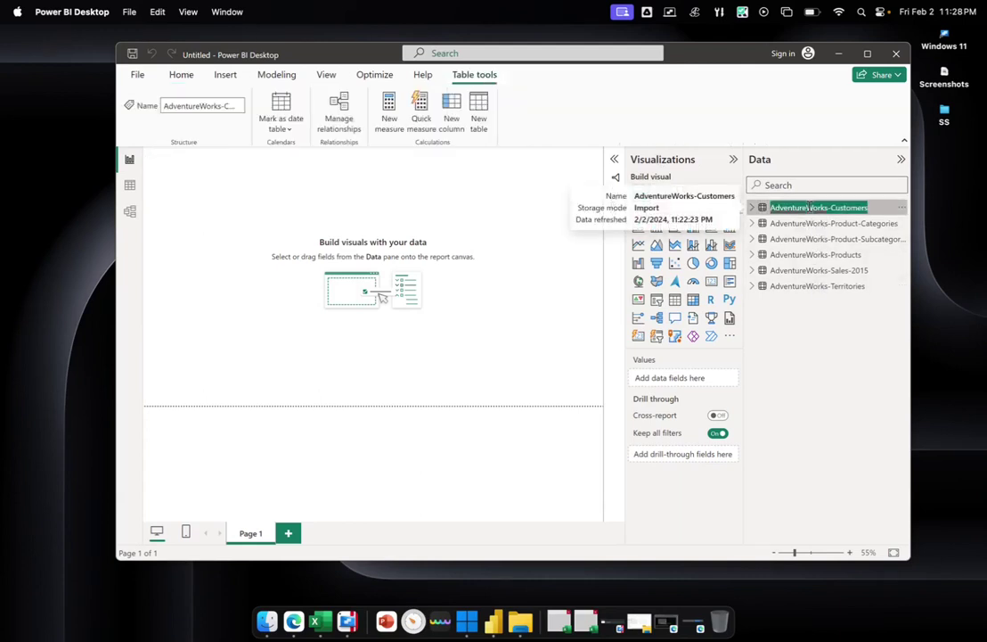
{"action": "type", "text": "C"}
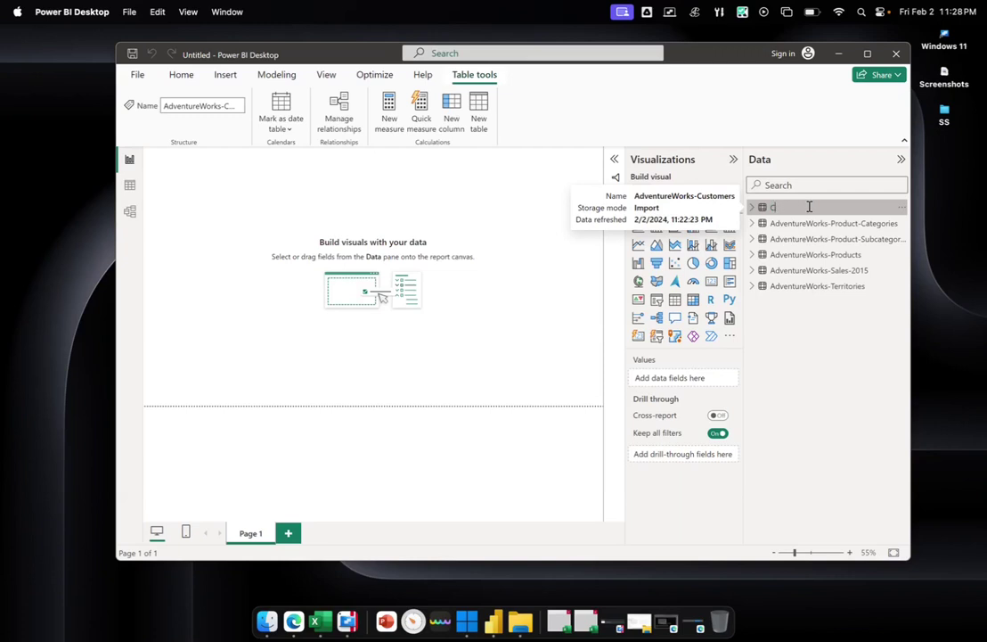
{"action": "type", "text": "stostomers"}
{"action": "key", "text": "Return"}
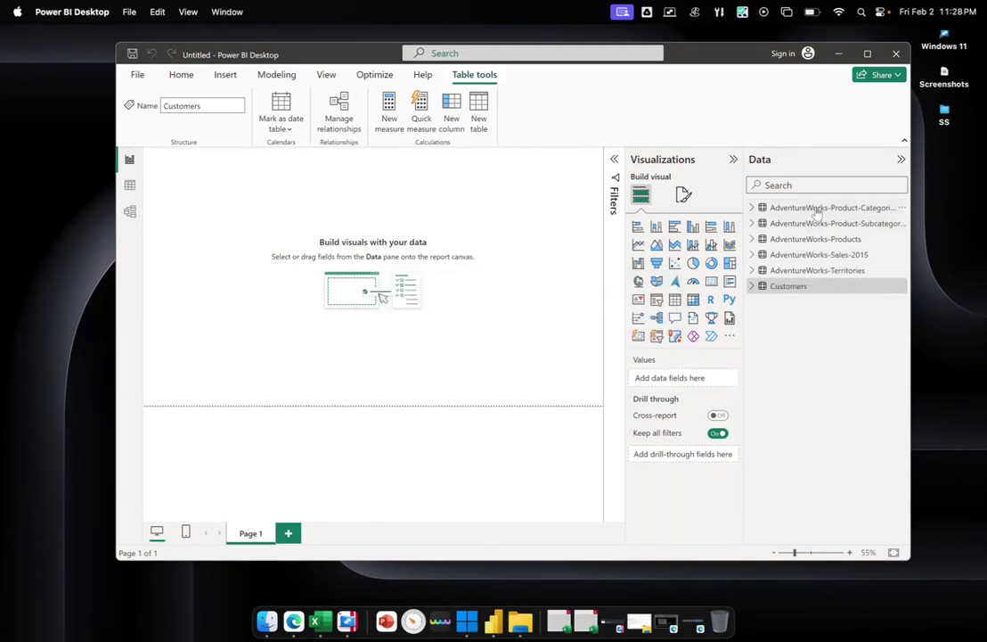
Step: Rename the AdventureWorks-Product-Categories table as ProductCategories
{"action": "double_click", "coordinate": [816, 208]}
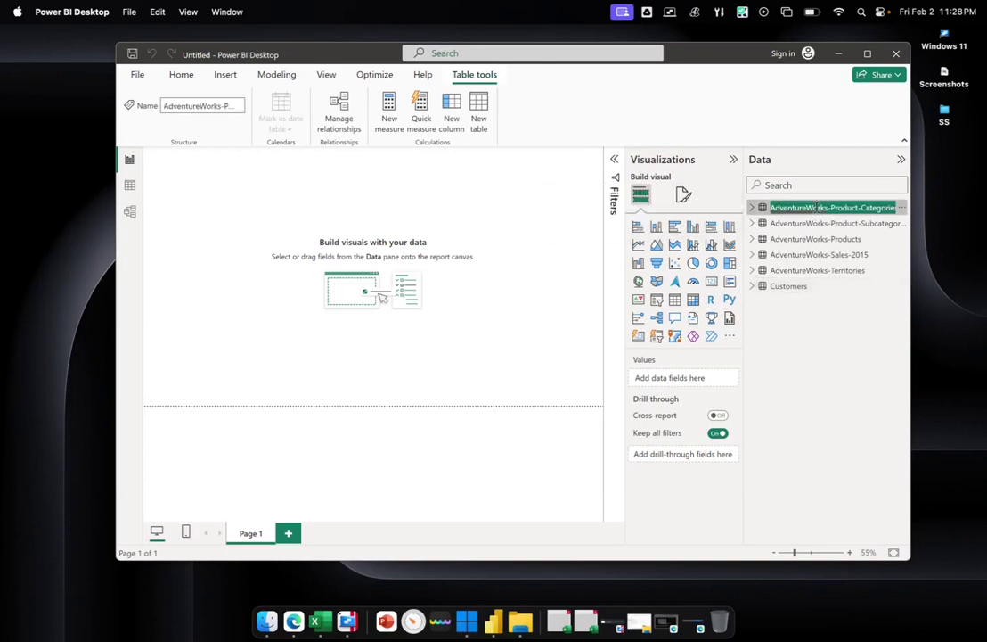
{"action": "type", "text": "Pro"}
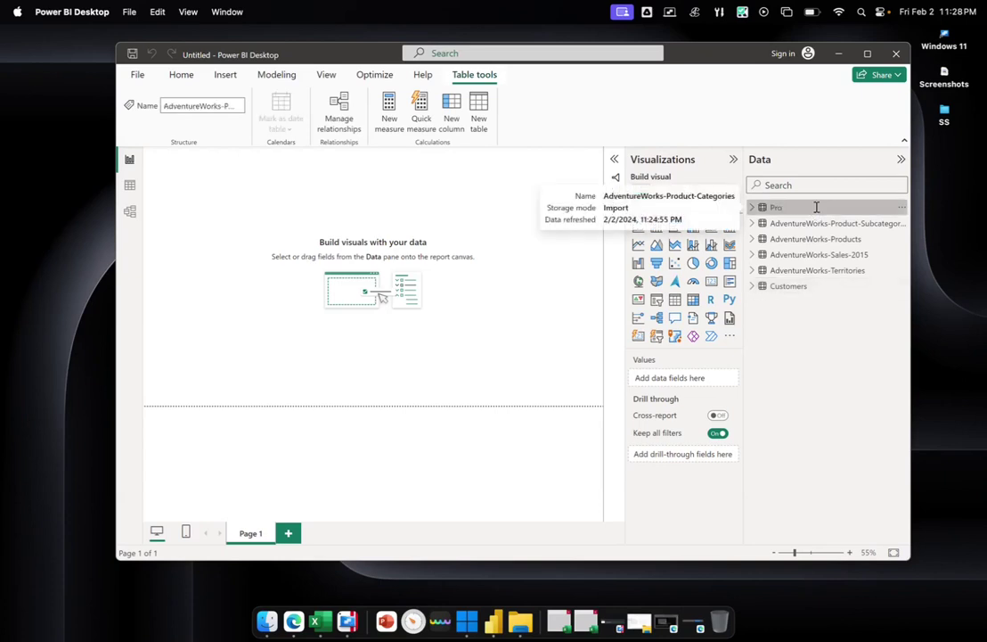
{"action": "type", "text": "ductCate"}
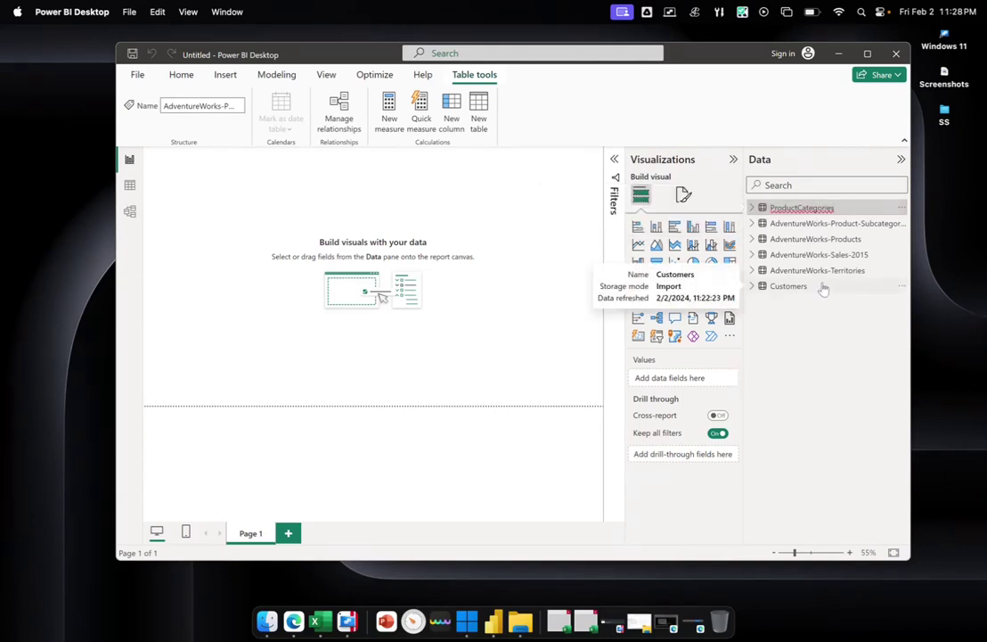
{"action": "type", "text": "gories"}
{"action": "key", "text": "Return"}
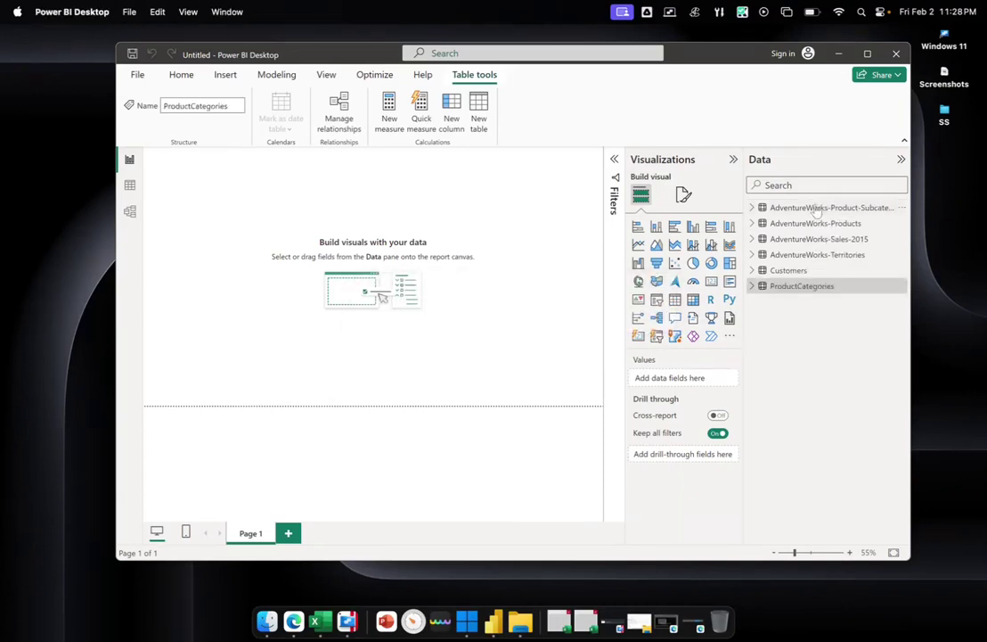
Step: Rename the AdventureWorks-Product-Subcategories table as ProductSubcategories
{"action": "double_click", "coordinate": [816, 208]}
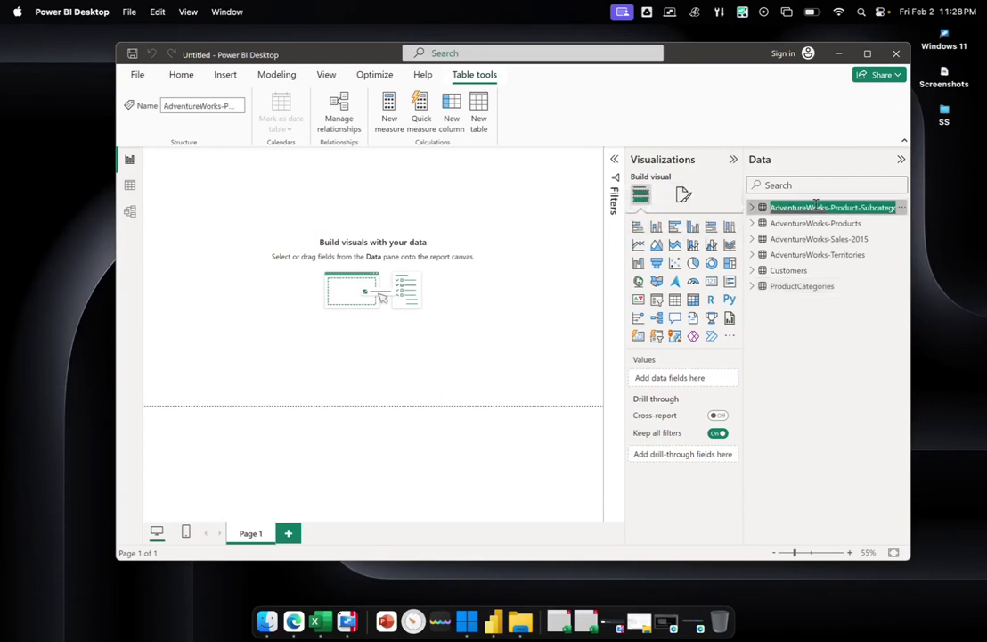
{"action": "type", "text": "Product"}
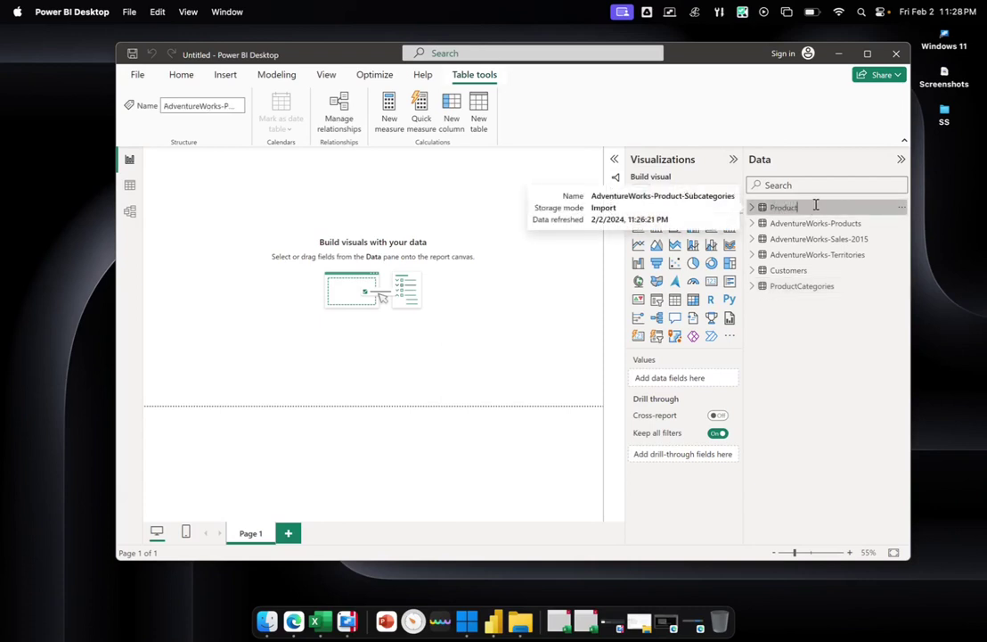
{"action": "type", "text": "Subcategories"}
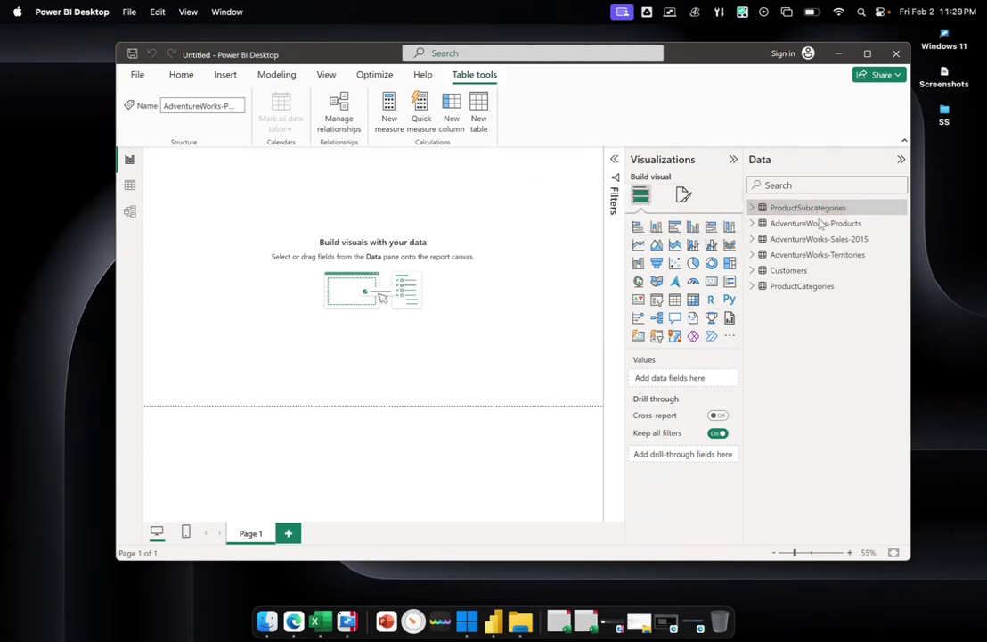
{"action": "key", "text": "Return"}
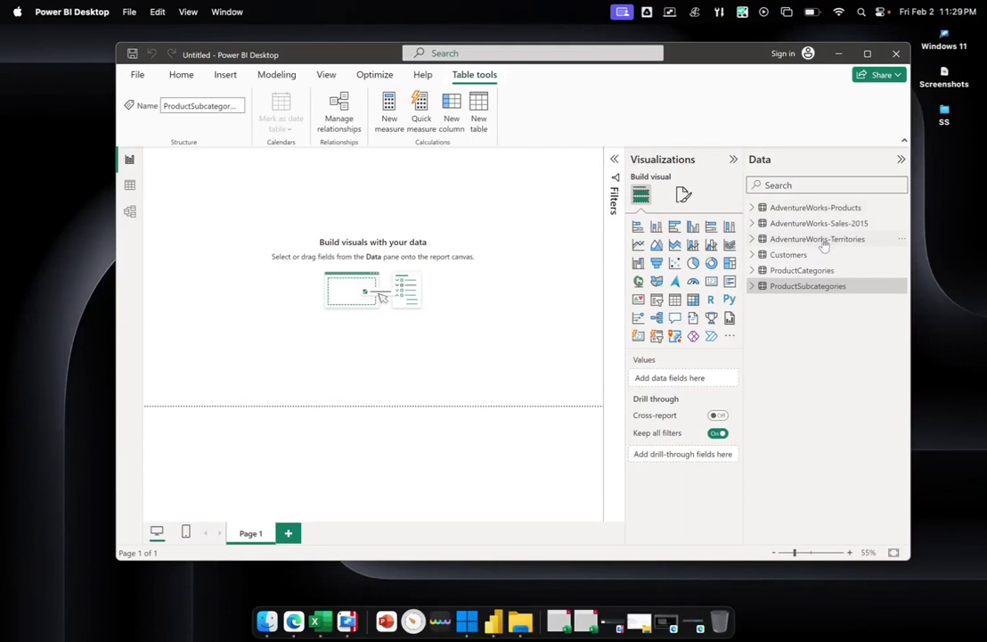
Step: Rename the AdventureWorks-Territories table as Territories
{"action": "double_click", "coordinate": [825, 240]}
{"action": "type", "text": "Territ"}
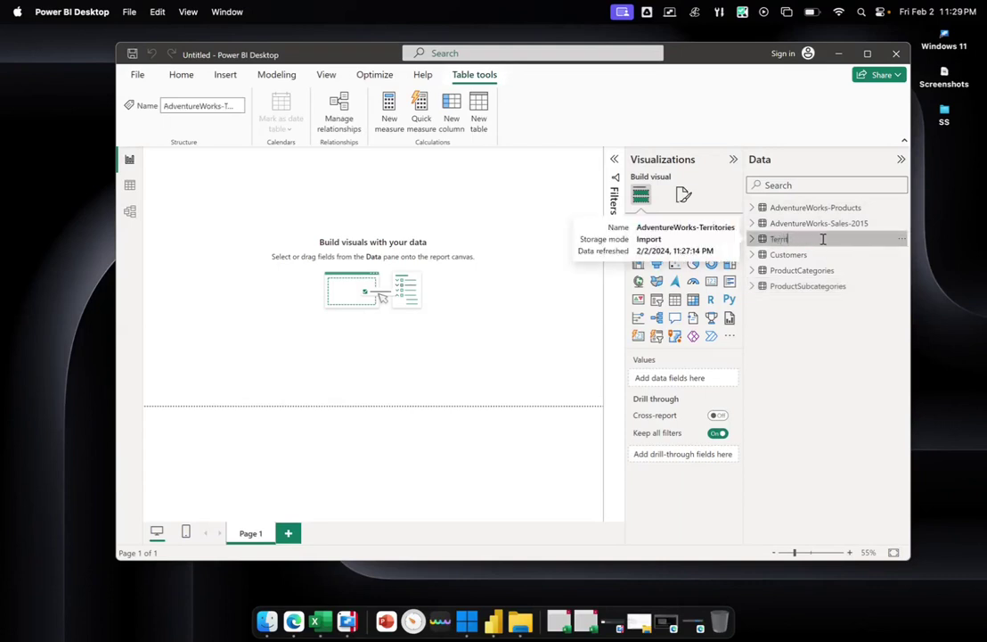
{"action": "type", "text": "ories"}
{"action": "key", "text": "Return"}
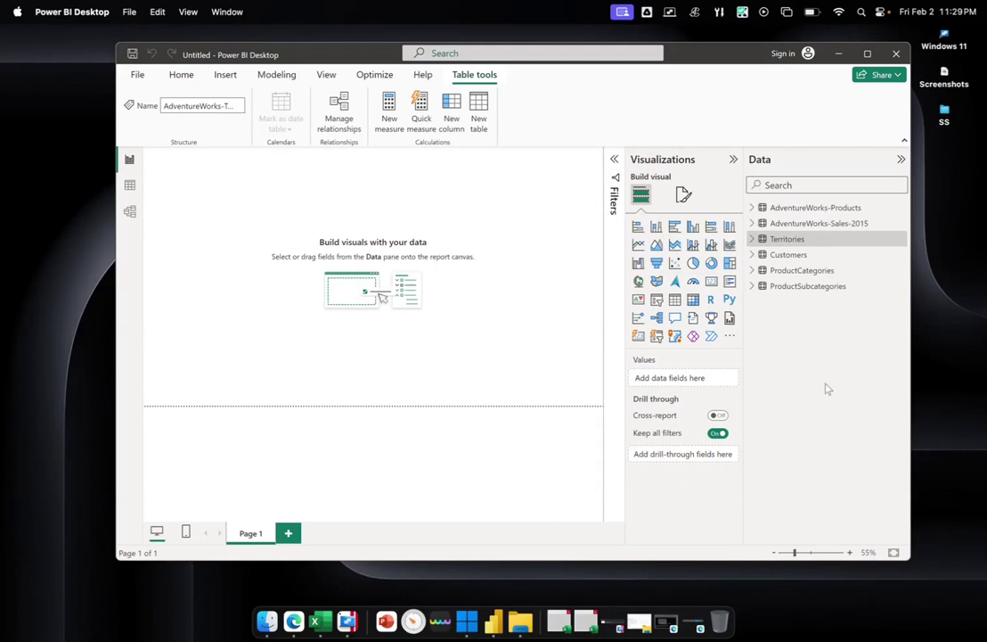
Step: Rename the AdventureWorks-Sales-2015 table as Sales
{"action": "double_click", "coordinate": [796, 222]}
{"action": "type", "text": "S"}
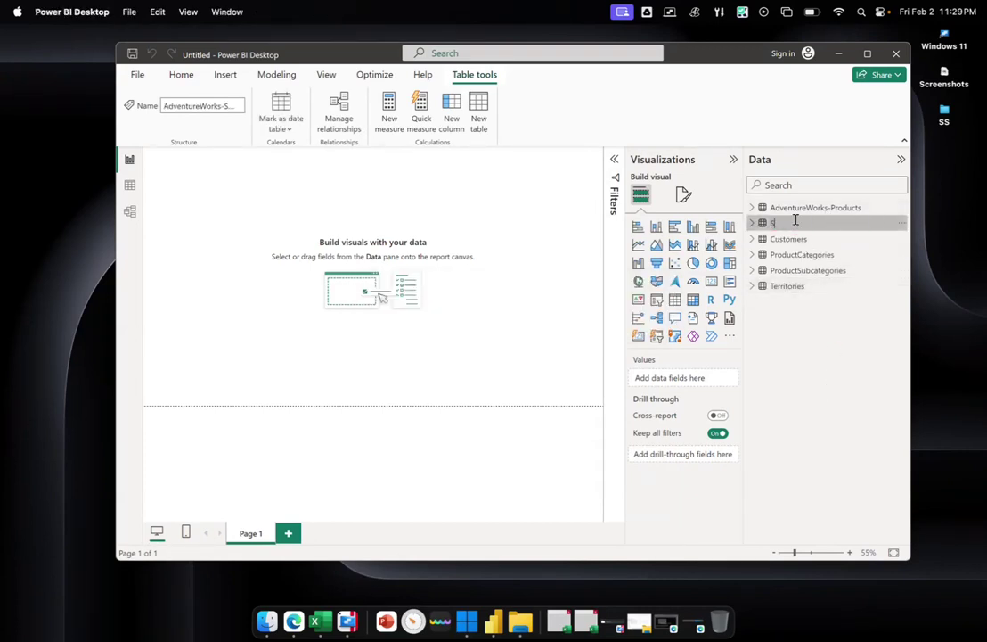
{"action": "type", "text": "ales"}
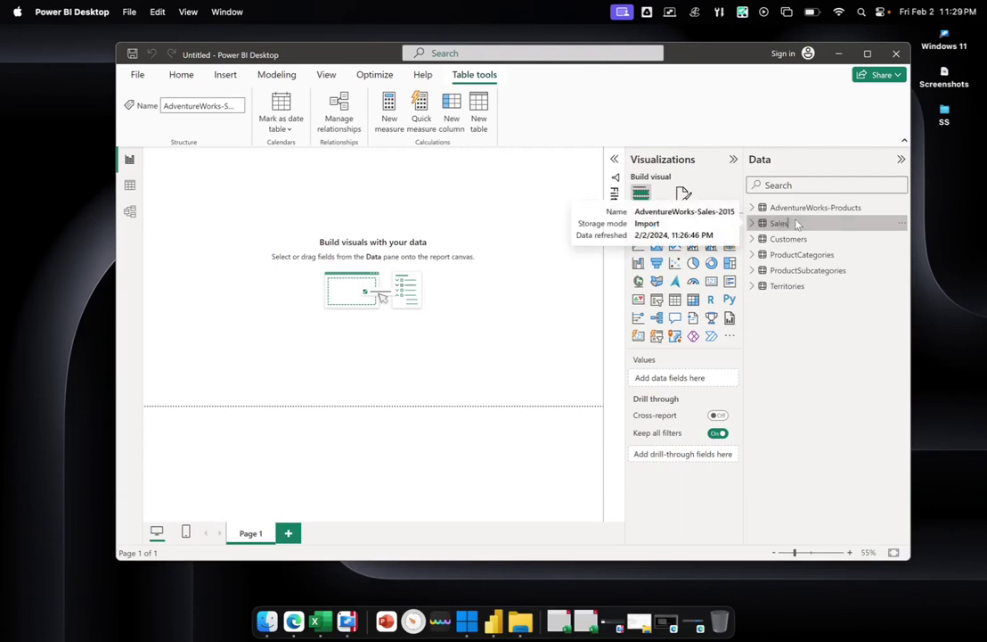
{"action": "key", "text": "Return"}
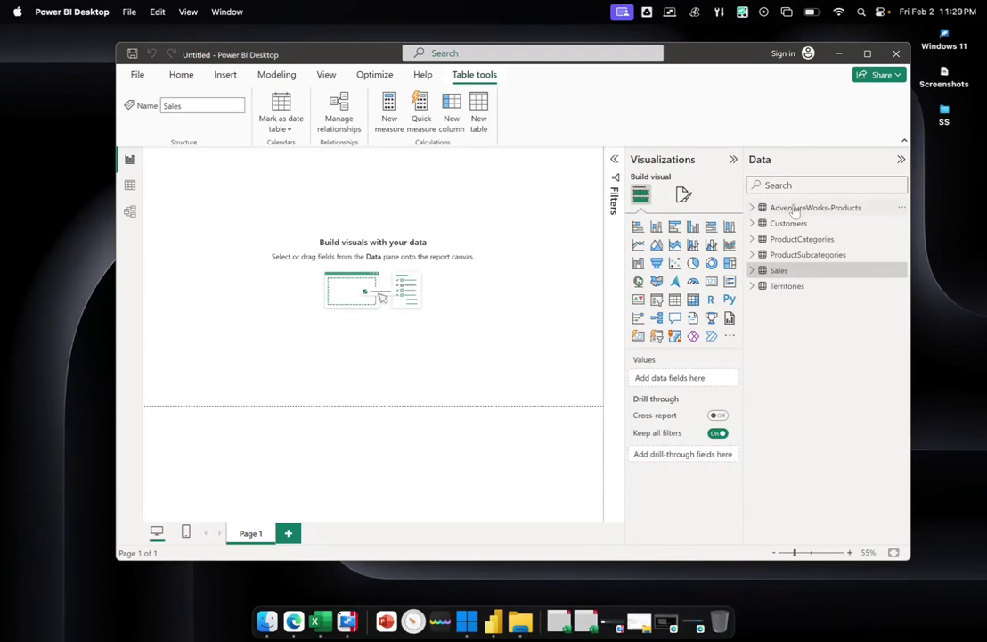
Step: Rename the AdventureWorks-Products table as Products
{"action": "double_click", "coordinate": [794, 207]}
{"action": "type", "text": "Produ"}
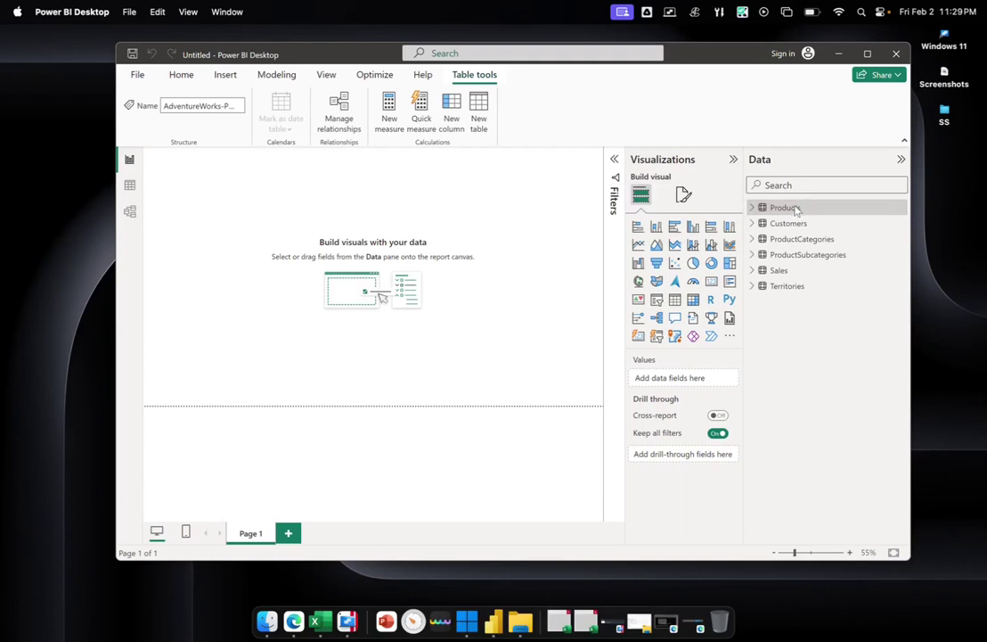
{"action": "type", "text": "cts"}
{"action": "key", "text": "Return"}
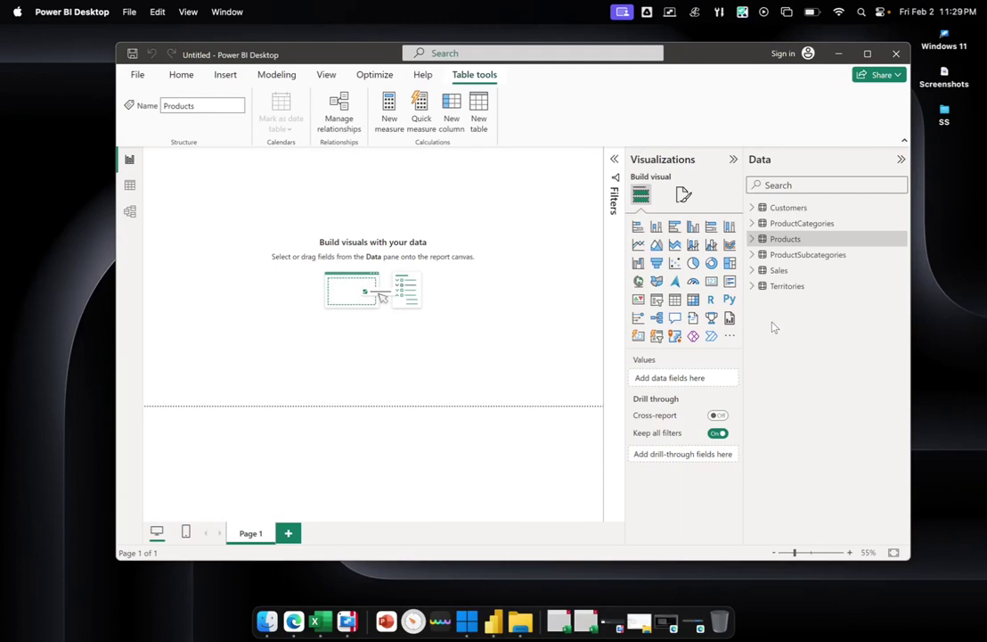
Step: Add an enlarged clustered bar chart to Page 1 with ProductName from the Products table on its Y-axis
{"action": "left_click", "coordinate": [676, 228]}
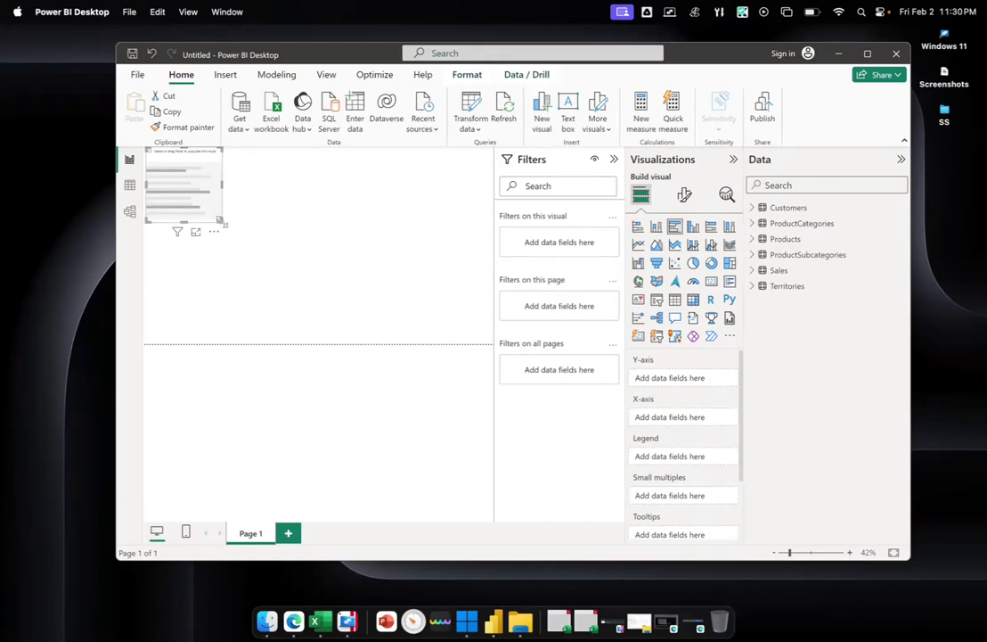
{"action": "left_click_drag", "start_coordinate": [221, 221], "coordinate": [356, 301]}
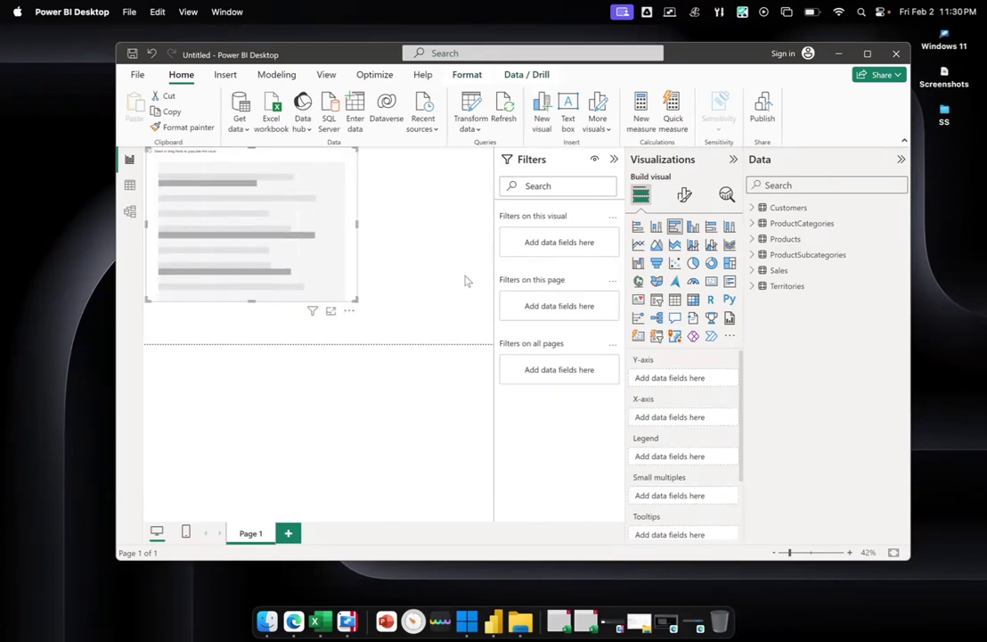
{"action": "left_click", "coordinate": [776, 239]}
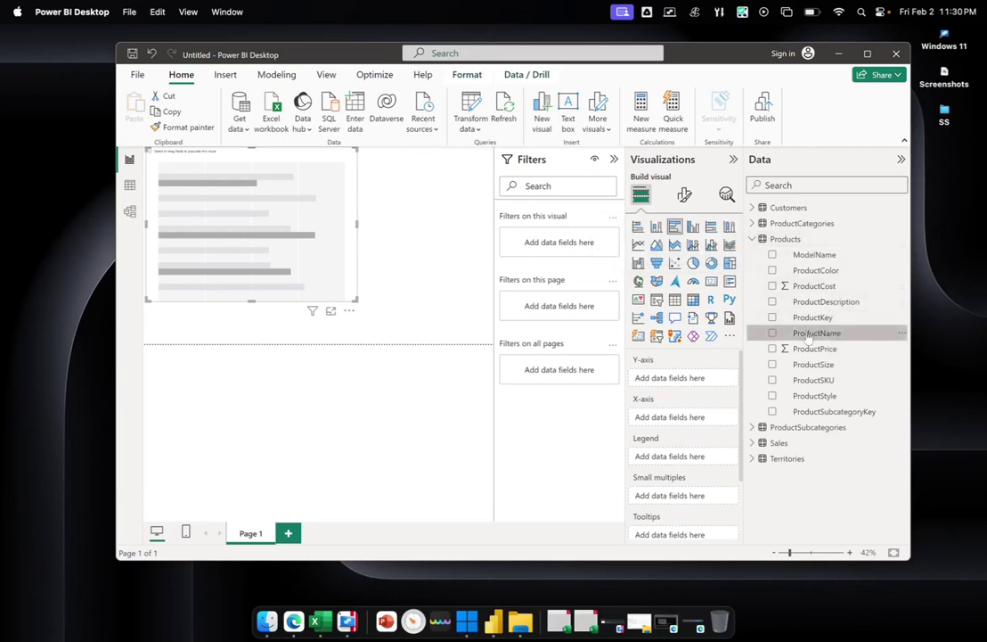
{"action": "left_click_drag", "start_coordinate": [808, 336], "coordinate": [681, 374]}
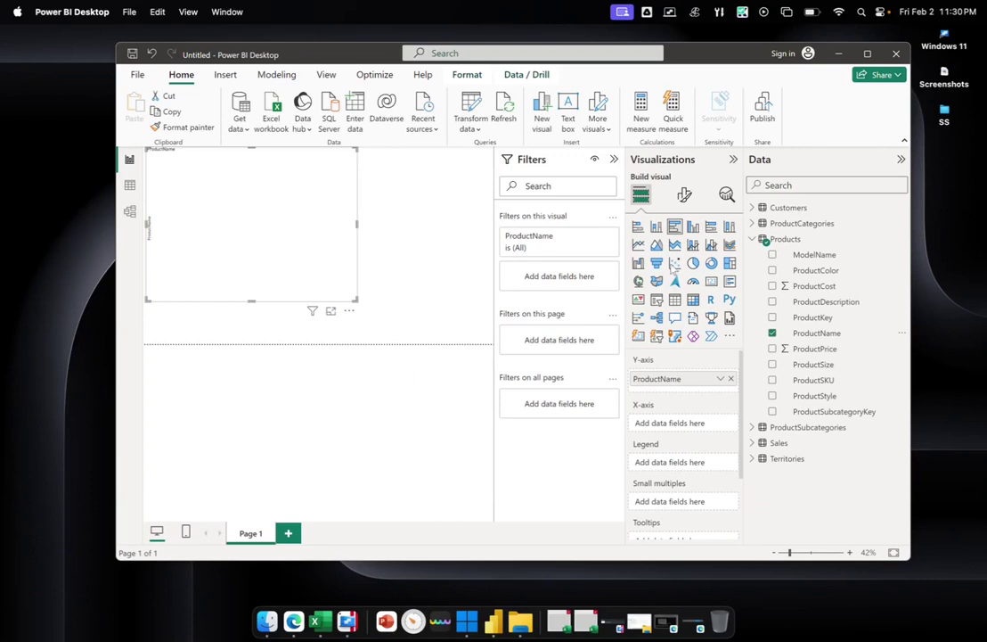
Step: Put OrderQuantity from the Sales table on the bar chart's X-axis and enlarge the chart to the page's full height
{"action": "left_click", "coordinate": [752, 239]}
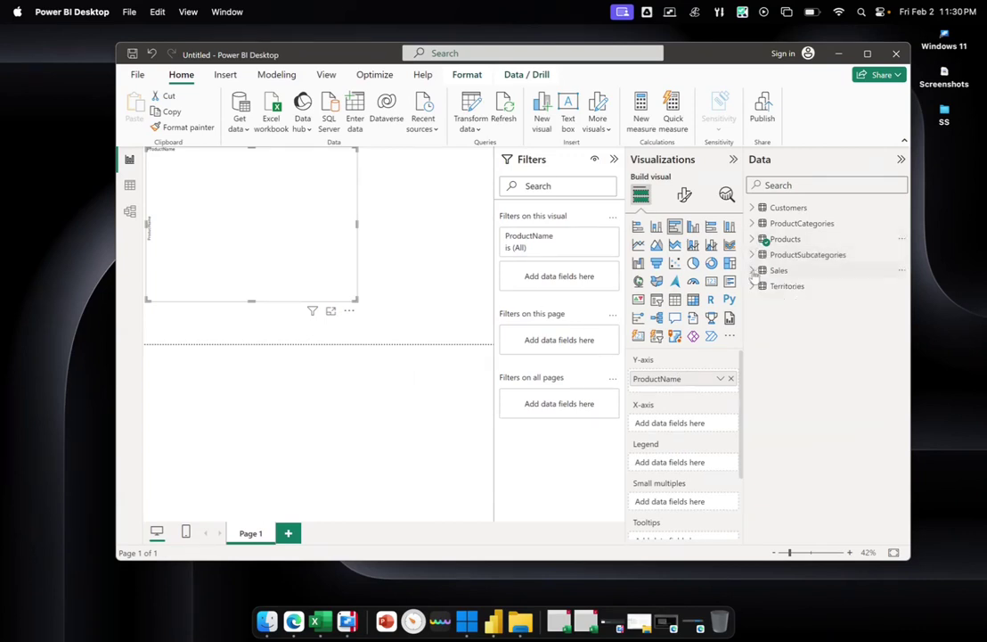
{"action": "left_click", "coordinate": [753, 271]}
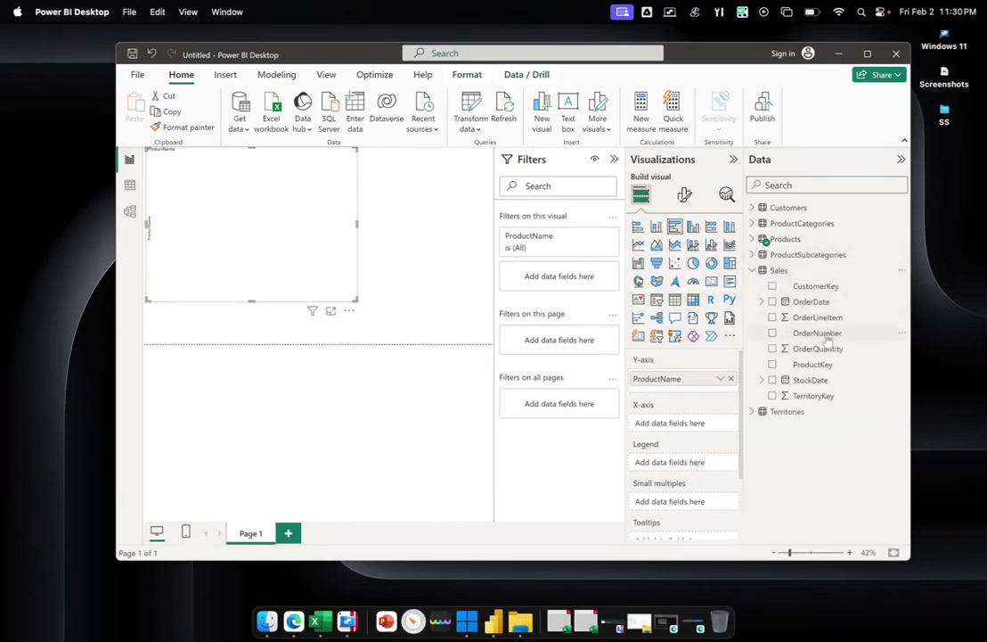
{"action": "left_click_drag", "start_coordinate": [804, 354], "coordinate": [691, 430]}
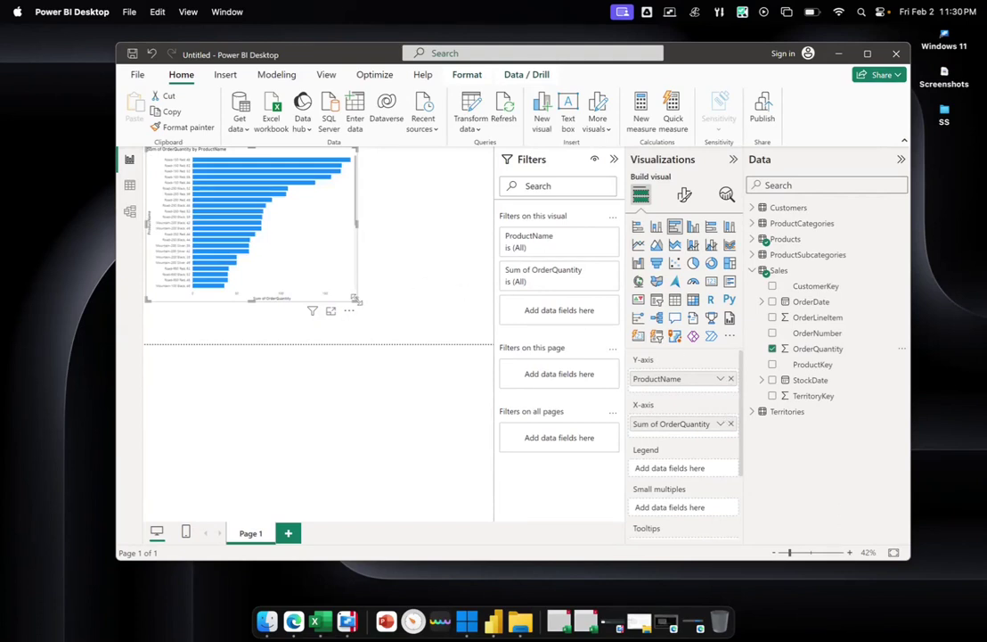
{"action": "left_click_drag", "start_coordinate": [354, 299], "coordinate": [451, 343]}
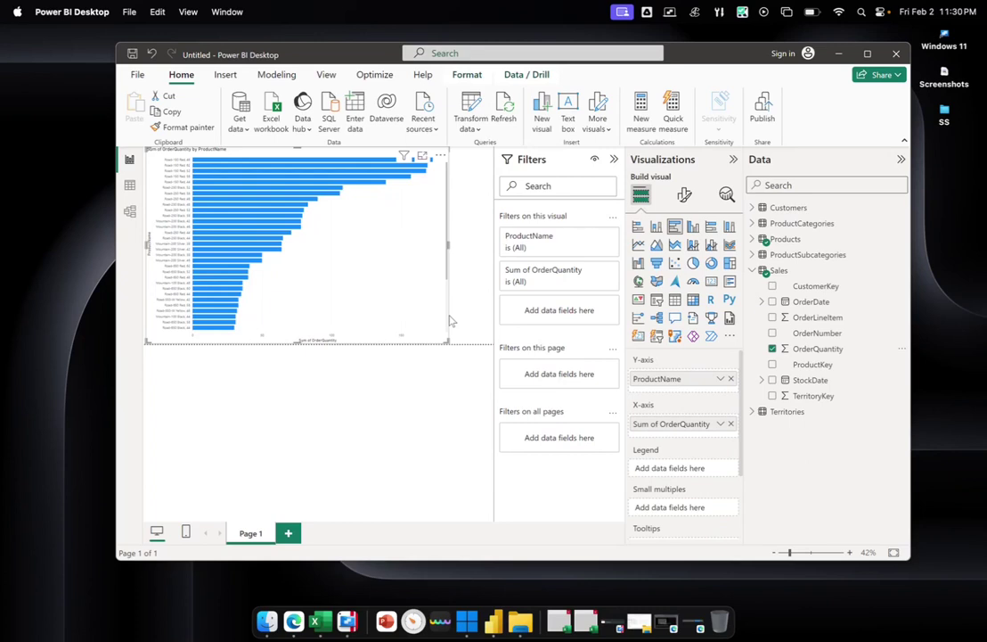
Step: In the model view, make room for the diagram and place the Sales and Products tables below the row of other tables
{"action": "left_click", "coordinate": [131, 214]}
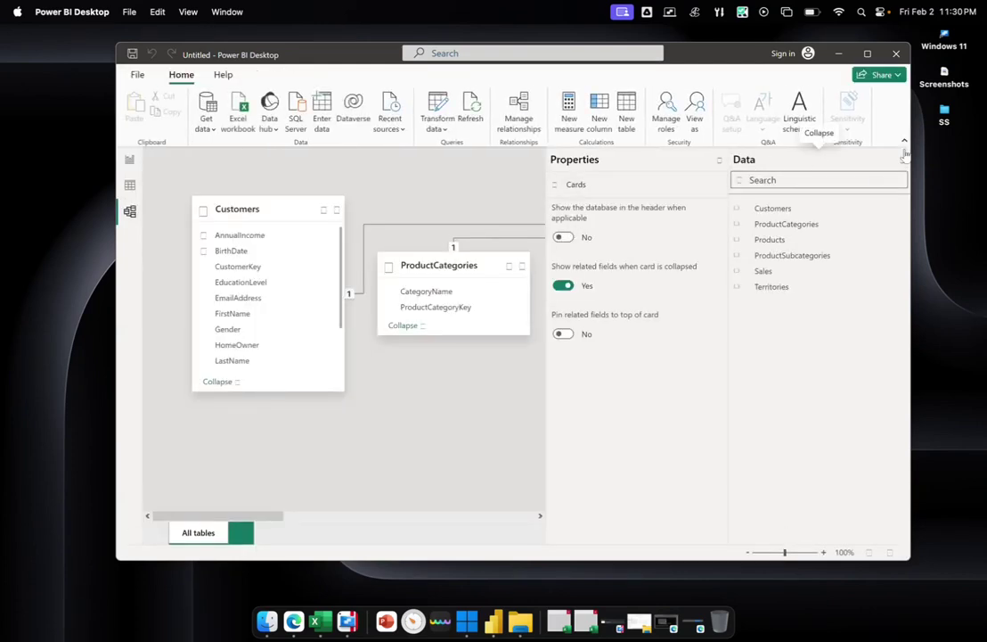
{"action": "left_click", "coordinate": [719, 163]}
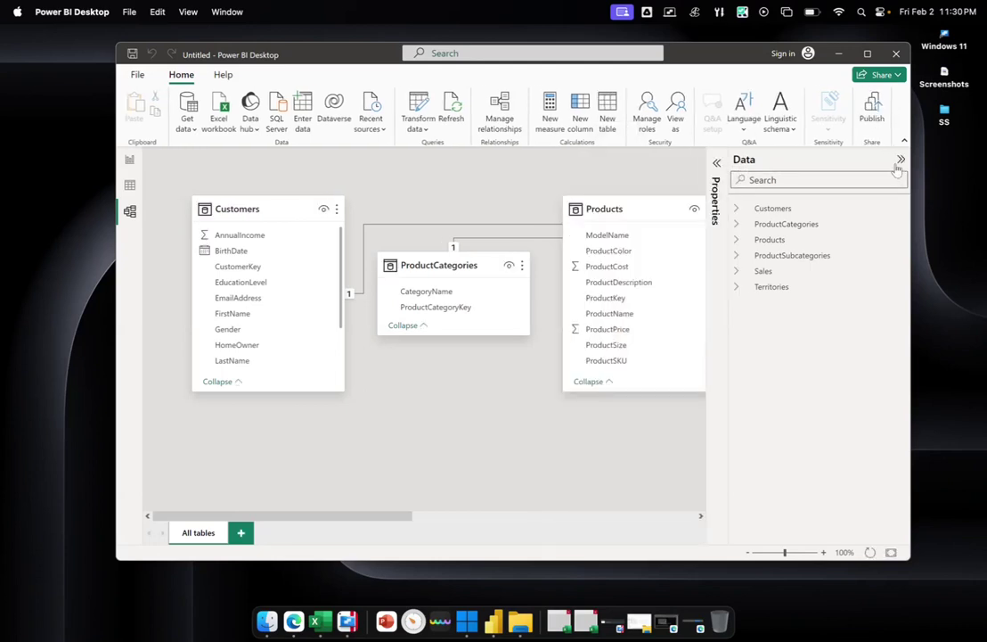
{"action": "left_click", "coordinate": [901, 159]}
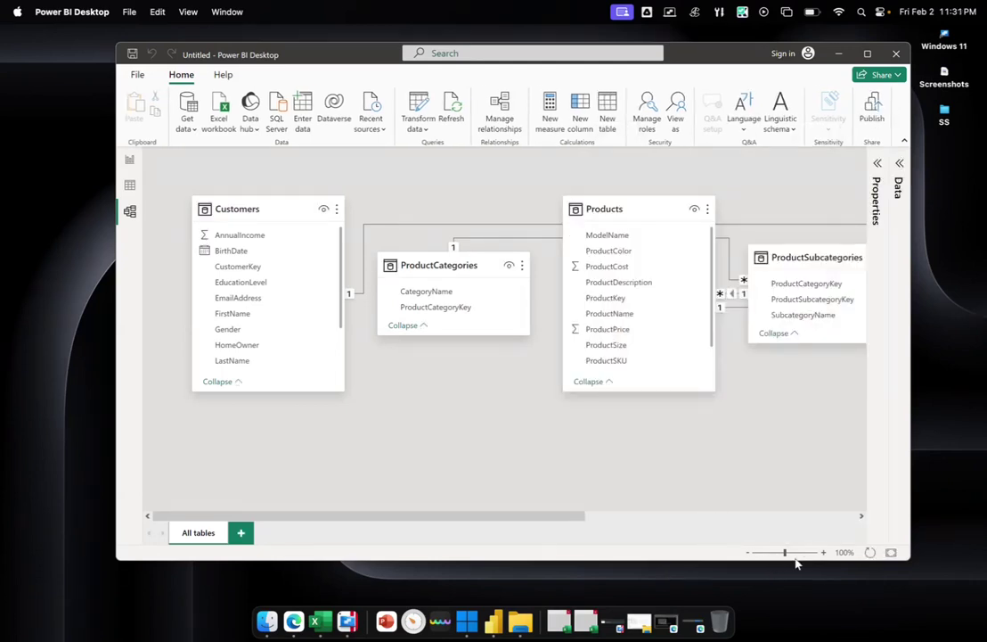
{"action": "left_click_drag", "start_coordinate": [787, 555], "coordinate": [762, 560]}
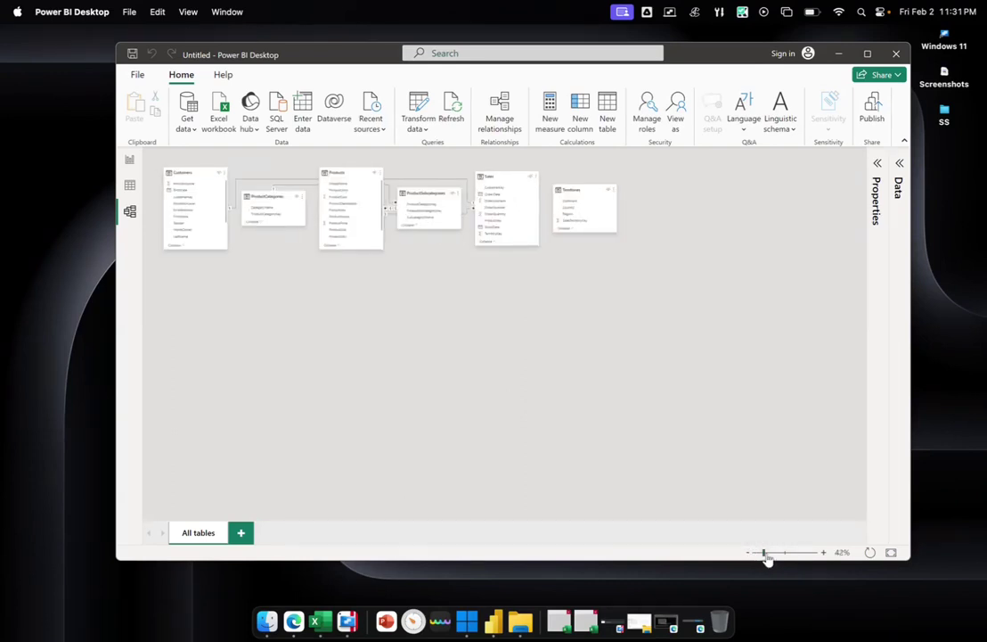
{"action": "left_click_drag", "start_coordinate": [508, 176], "coordinate": [327, 338]}
{"action": "left_click_drag", "start_coordinate": [360, 172], "coordinate": [558, 270]}
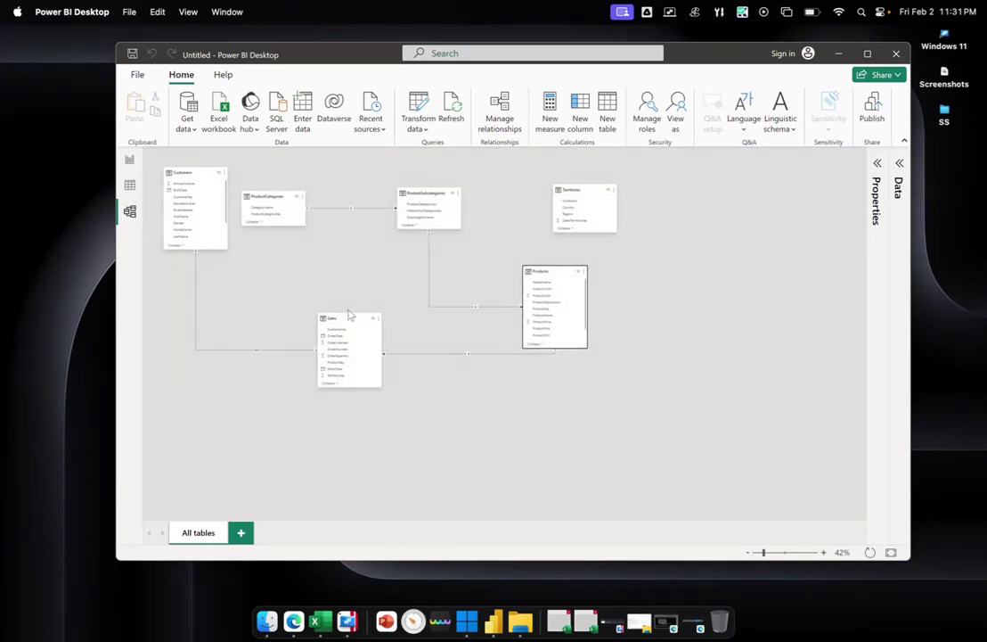
{"action": "mouse_move", "coordinate": [332, 321]}
{"action": "left_mouse_down"}
{"action": "mouse_move", "coordinate": [288, 334]}
{"action": "mouse_move", "coordinate": [327, 340]}
{"action": "mouse_move", "coordinate": [327, 328]}
{"action": "left_mouse_up"}
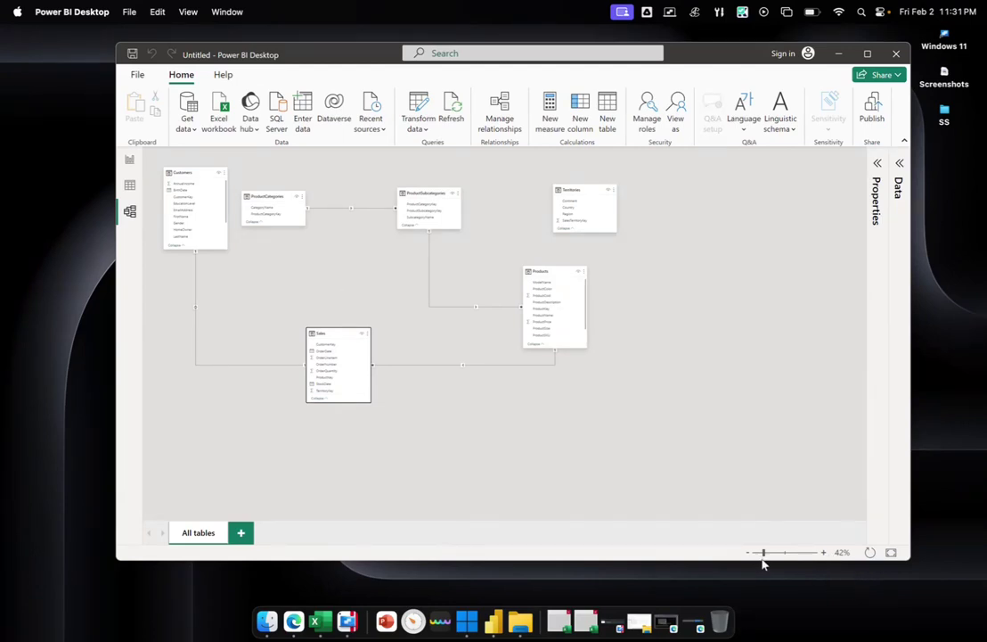
Step: Arrange ProductCategories, ProductSubcategories, Products and Territories in one row beside the Customers table, above Sales
{"action": "left_click_drag", "start_coordinate": [764, 562], "coordinate": [769, 562]}
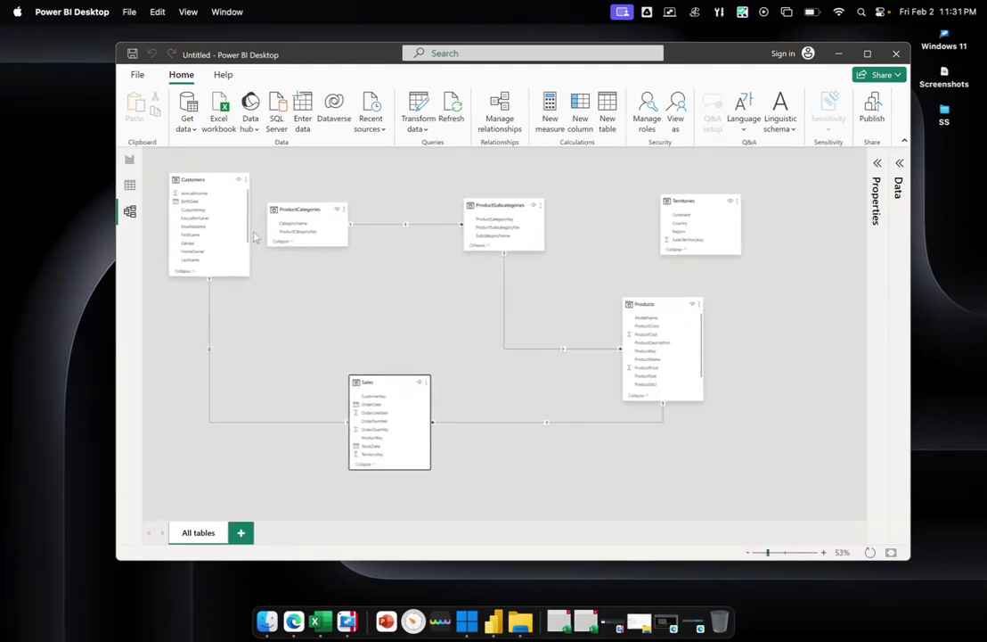
{"action": "left_click_drag", "start_coordinate": [316, 210], "coordinate": [328, 184]}
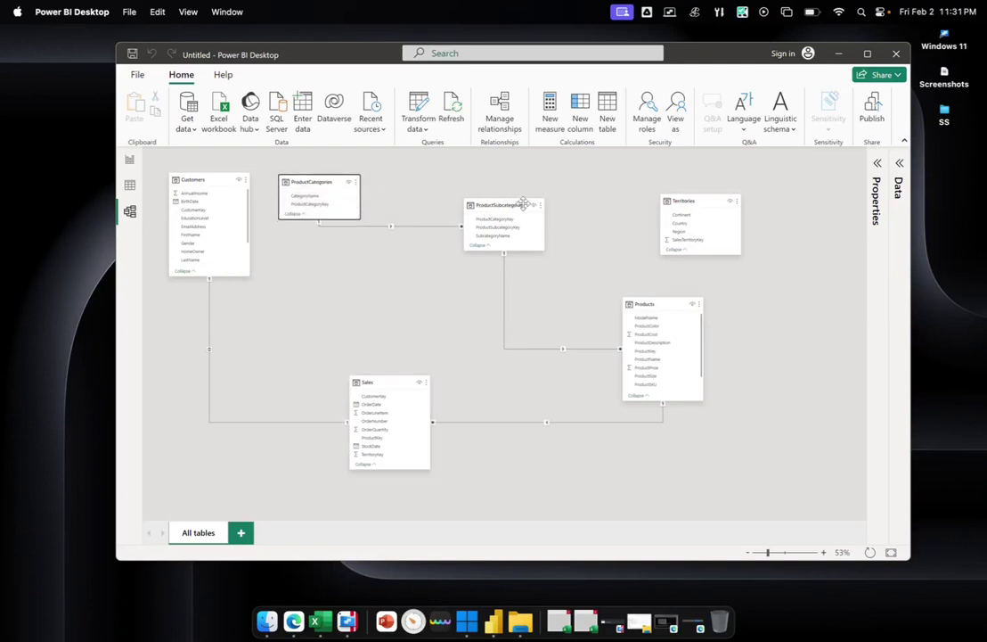
{"action": "left_click_drag", "start_coordinate": [490, 202], "coordinate": [452, 179]}
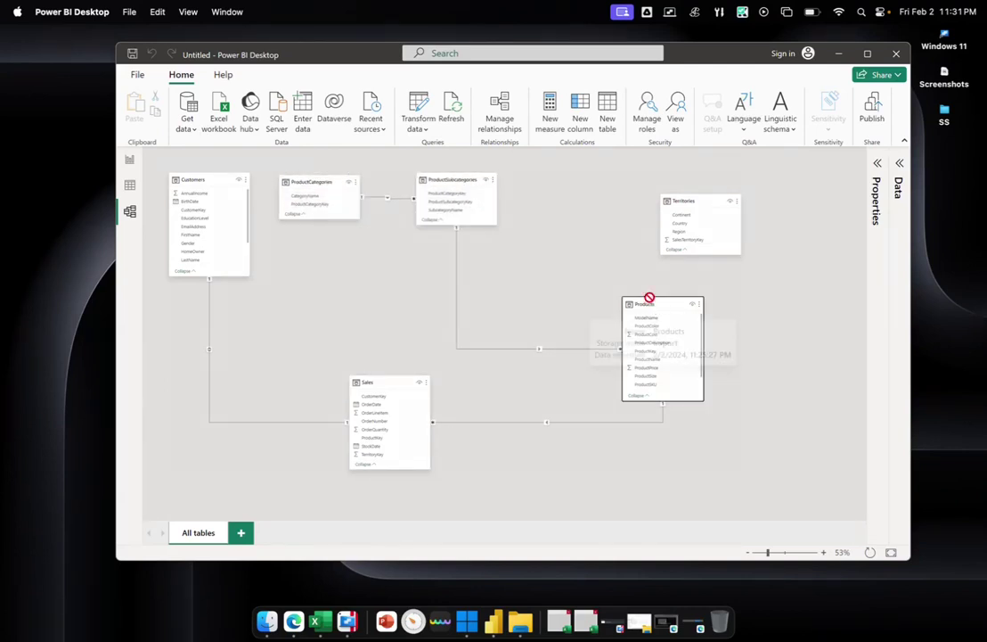
{"action": "left_click_drag", "start_coordinate": [650, 297], "coordinate": [585, 178]}
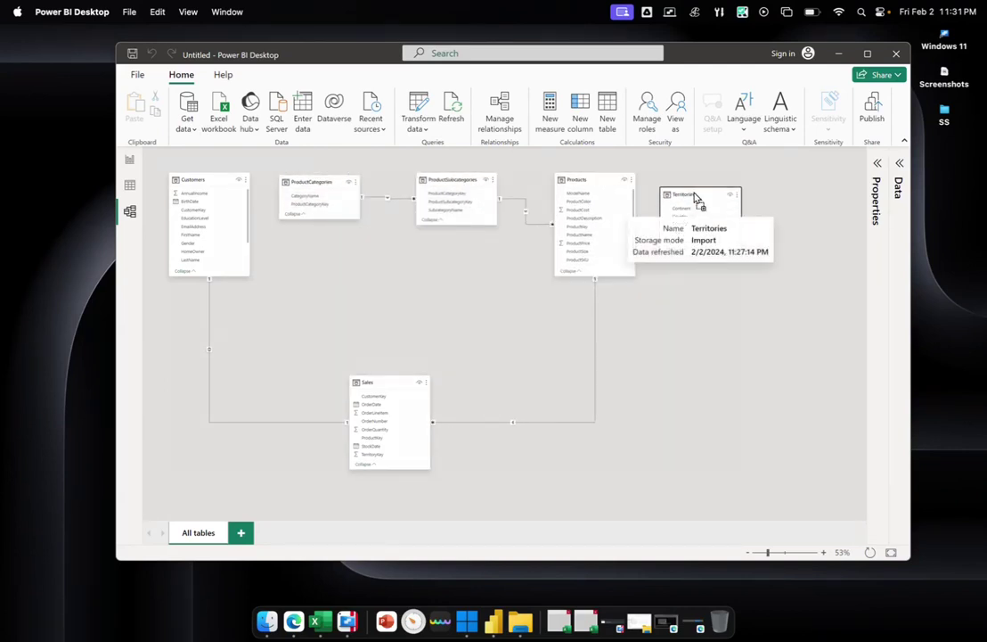
{"action": "left_click_drag", "start_coordinate": [696, 197], "coordinate": [707, 182]}
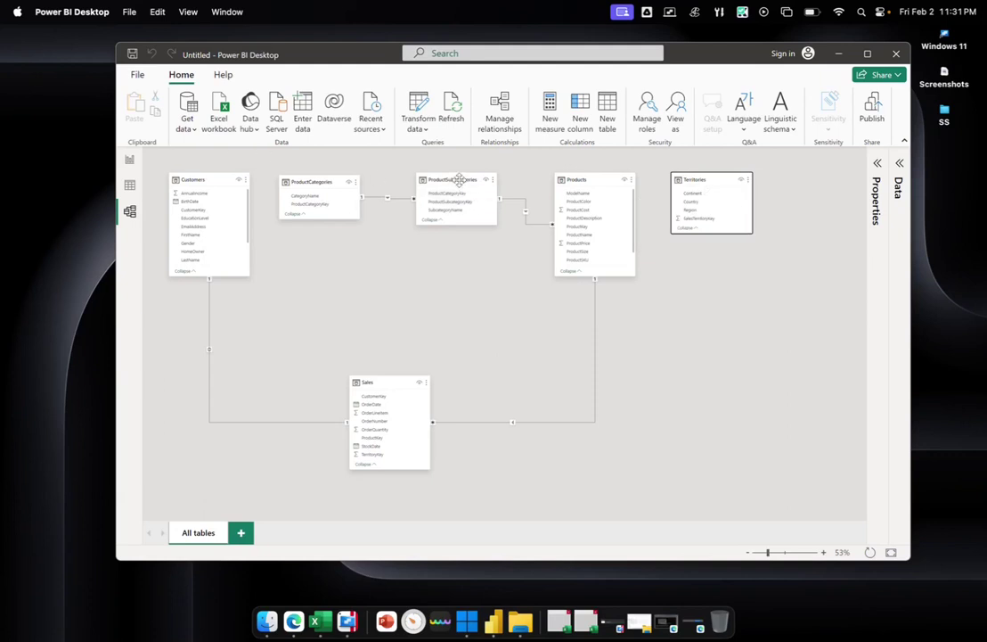
Step: Stagger ProductSubcategories and Products diagonally down from ProductCategories and align ProductCategories with the top of Customers
{"action": "left_click_drag", "start_coordinate": [455, 207], "coordinate": [435, 270]}
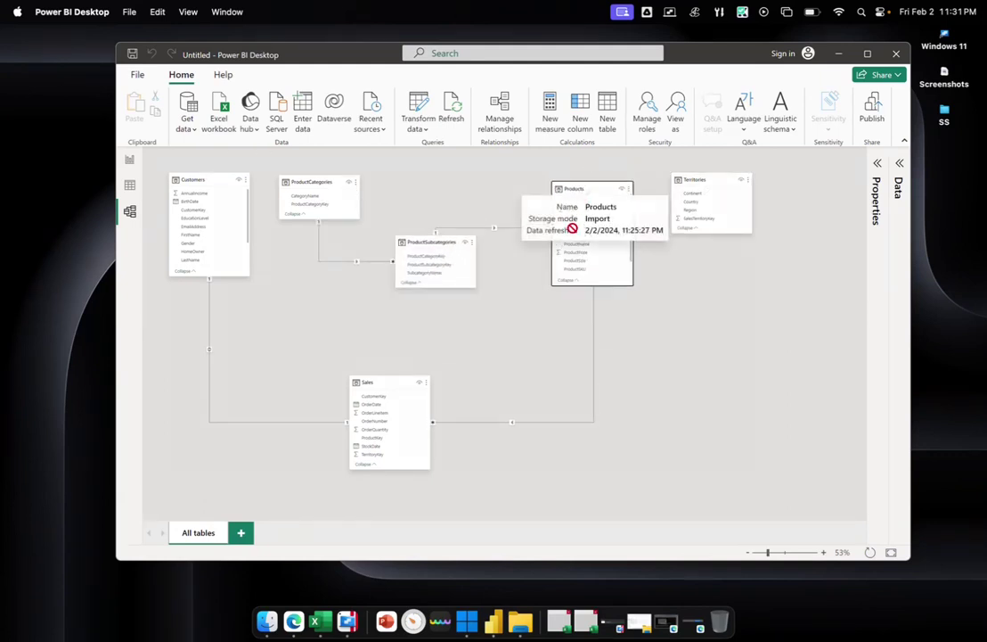
{"action": "left_click_drag", "start_coordinate": [587, 201], "coordinate": [572, 306]}
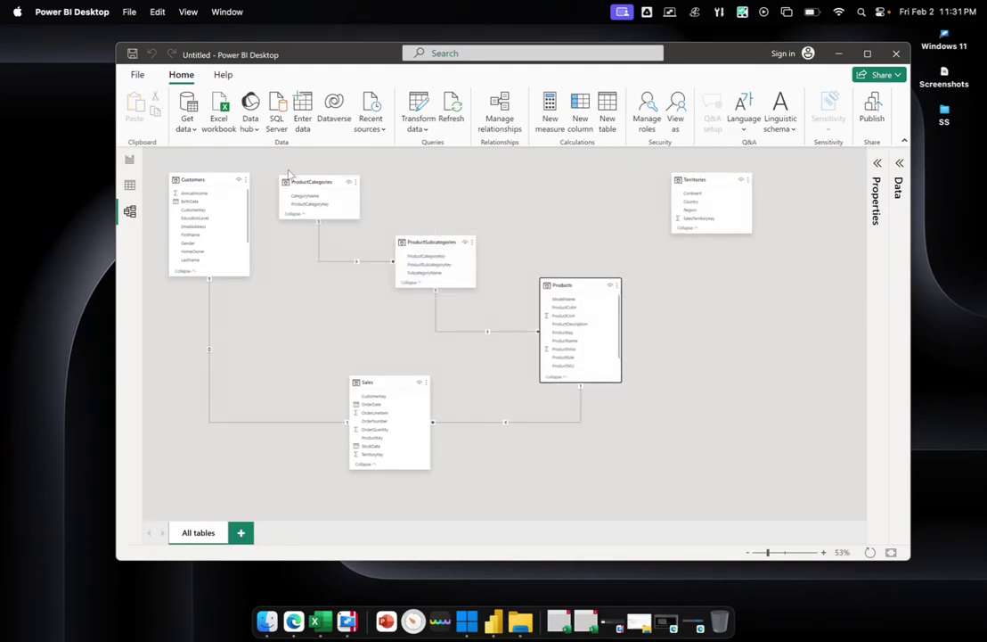
{"action": "left_click_drag", "start_coordinate": [314, 173], "coordinate": [318, 171]}
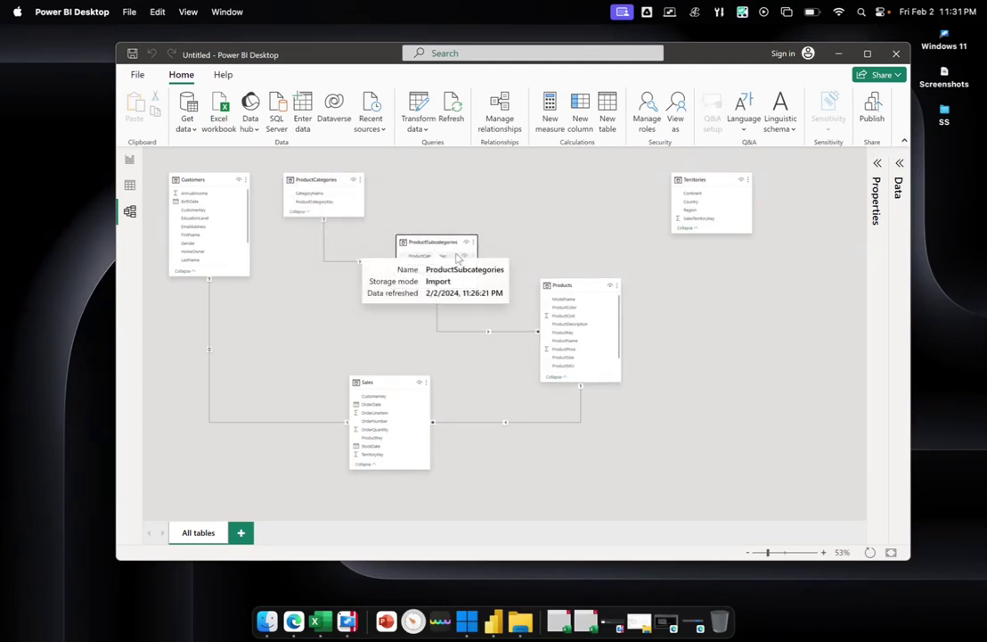
{"action": "left_click", "coordinate": [445, 242]}
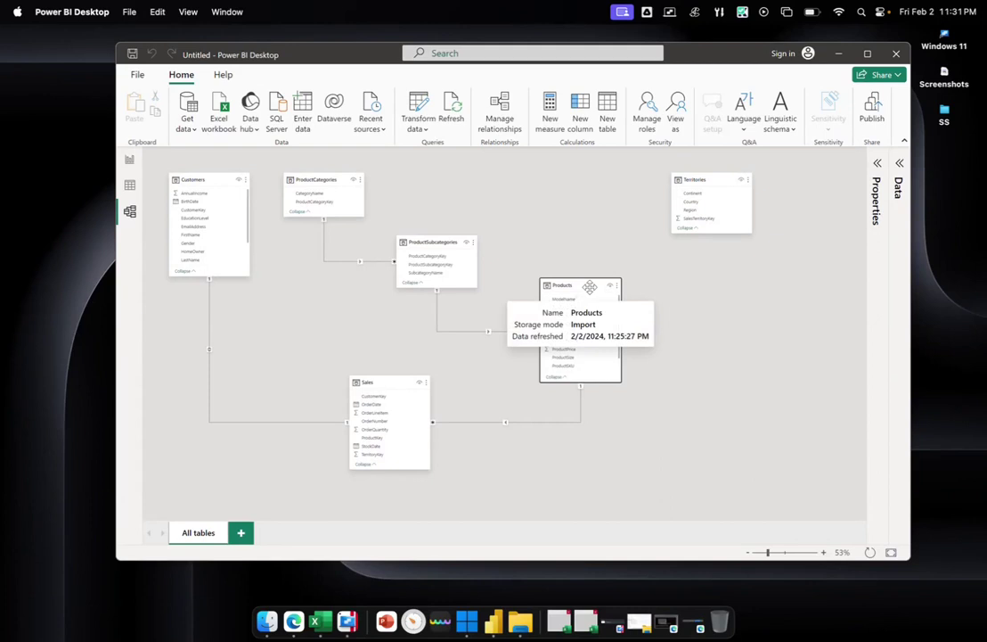
{"action": "left_click_drag", "start_coordinate": [588, 286], "coordinate": [588, 288]}
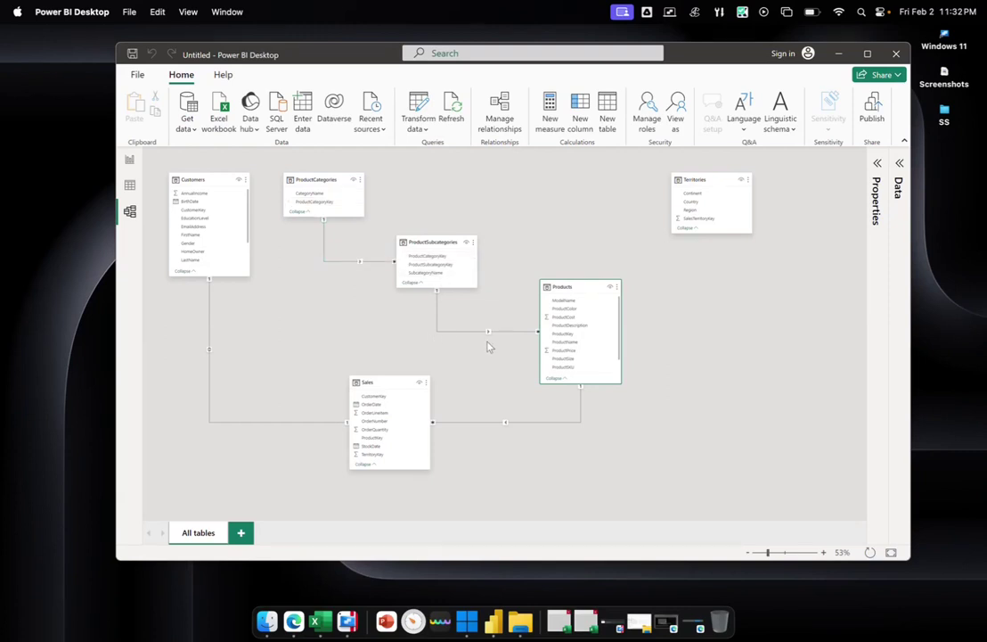
Step: Examine the properties of the Customers–Sales relationship, including its key columns and the available cardinality options, and leave it unedited
{"action": "right_click", "coordinate": [211, 321]}
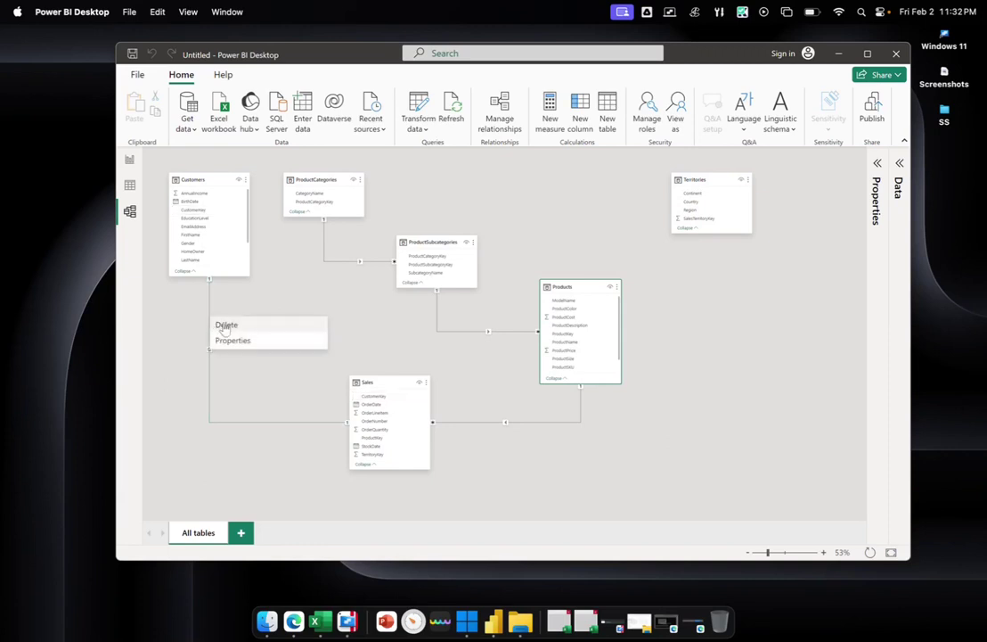
{"action": "left_click", "coordinate": [227, 343]}
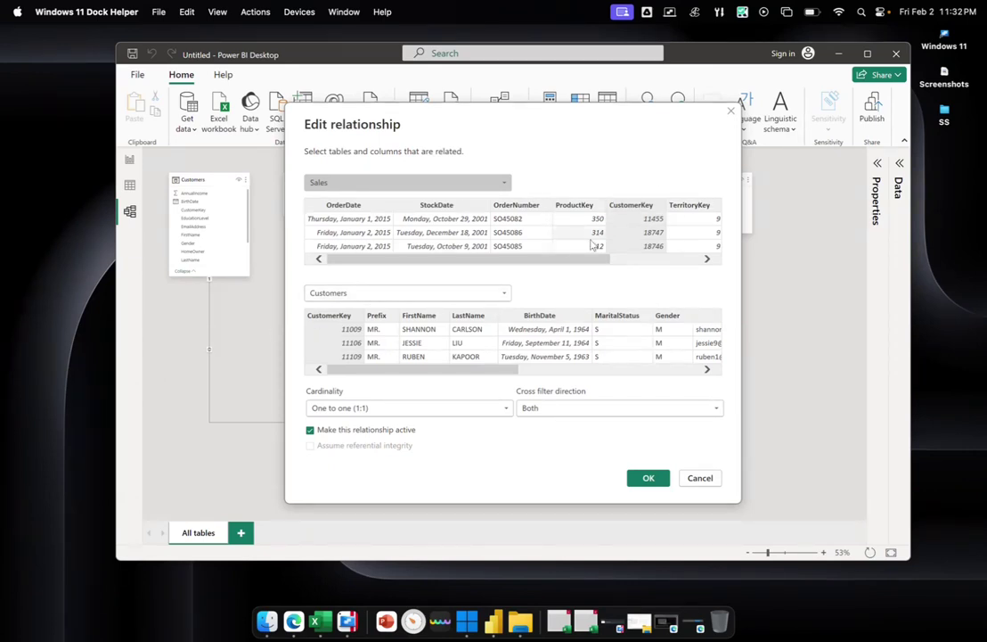
{"action": "left_click_drag", "start_coordinate": [588, 260], "coordinate": [562, 266]}
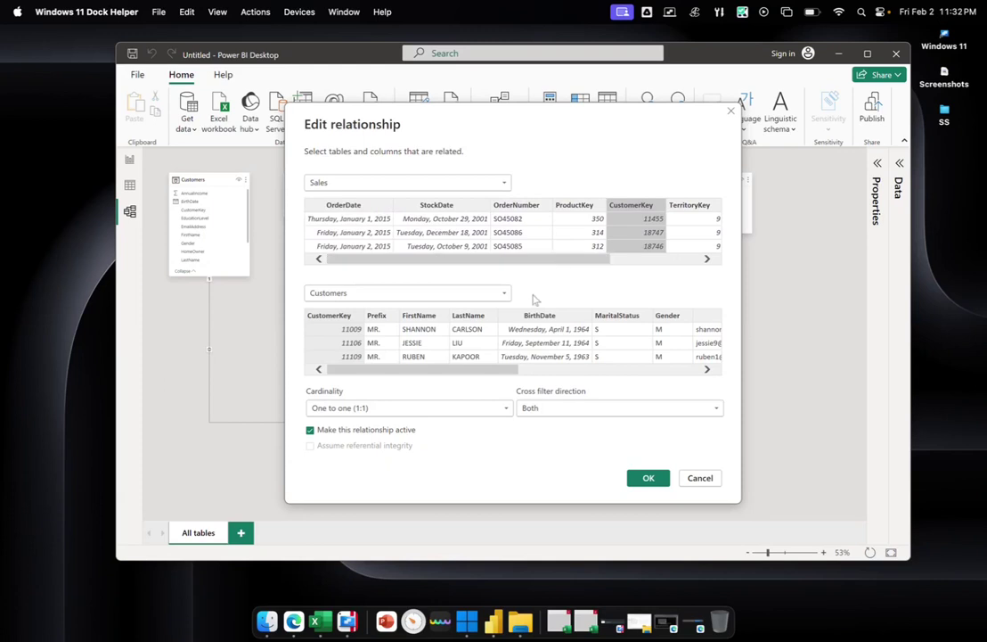
{"action": "left_click", "coordinate": [506, 410]}
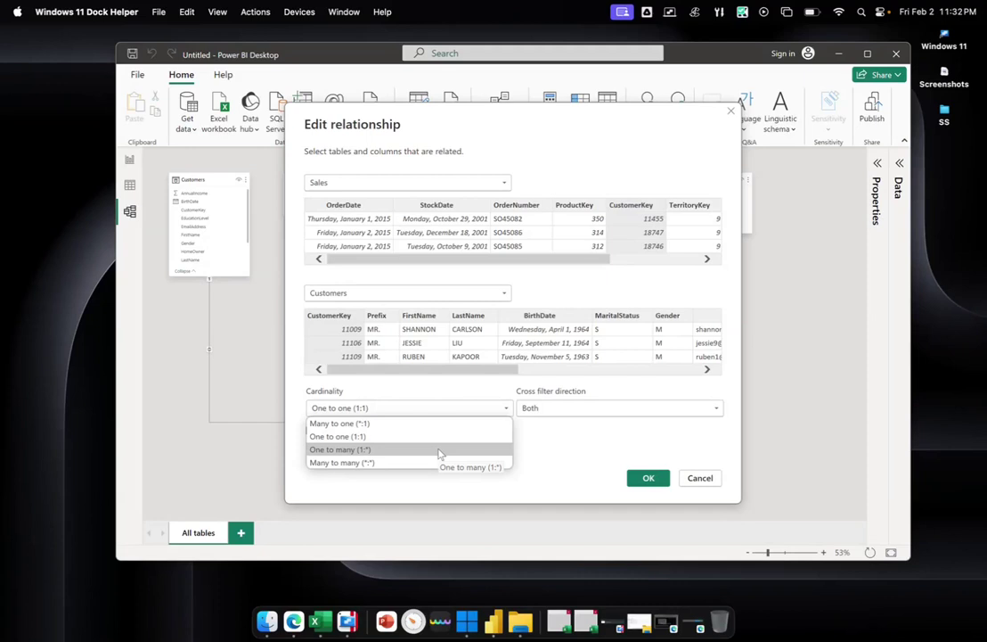
{"action": "left_click", "coordinate": [642, 477]}
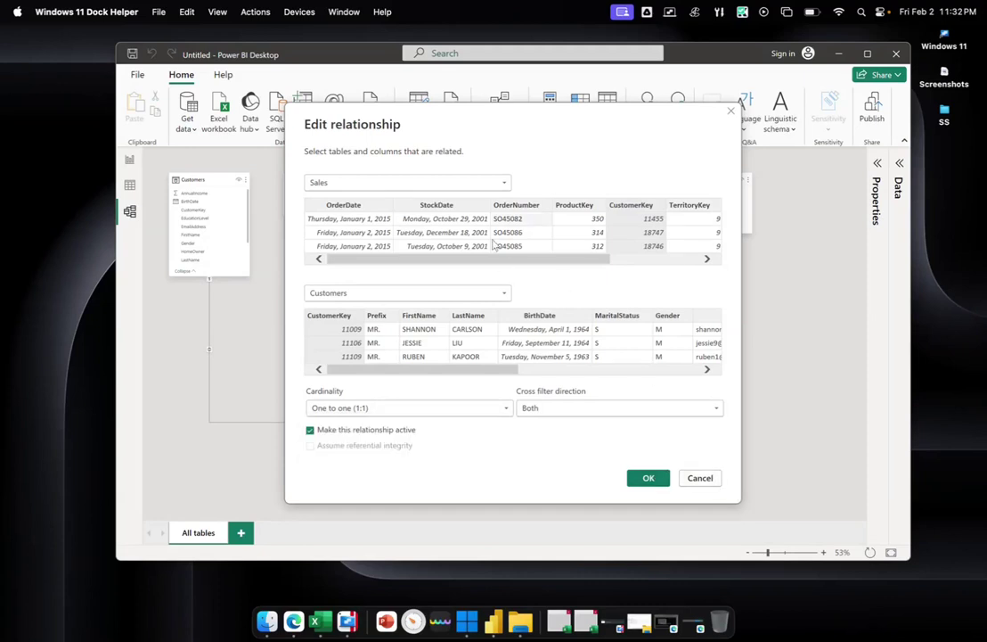
{"action": "left_click", "coordinate": [701, 480]}
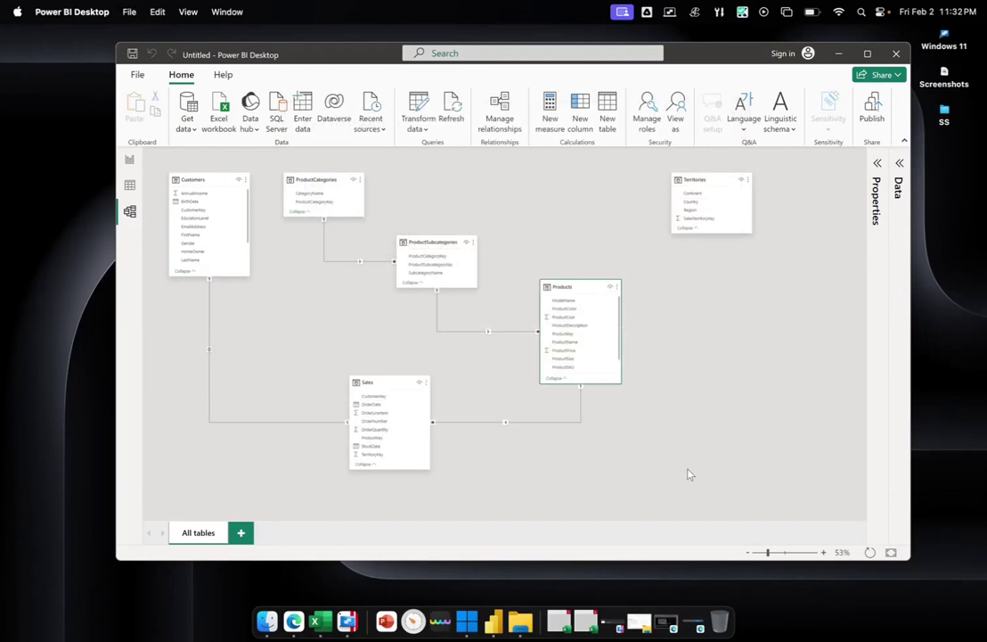
Step: Delete the Customers–Sales relationship and recreate it by linking CustomerKey in Customers to CustomerKey in Sales
{"action": "right_click", "coordinate": [211, 308]}
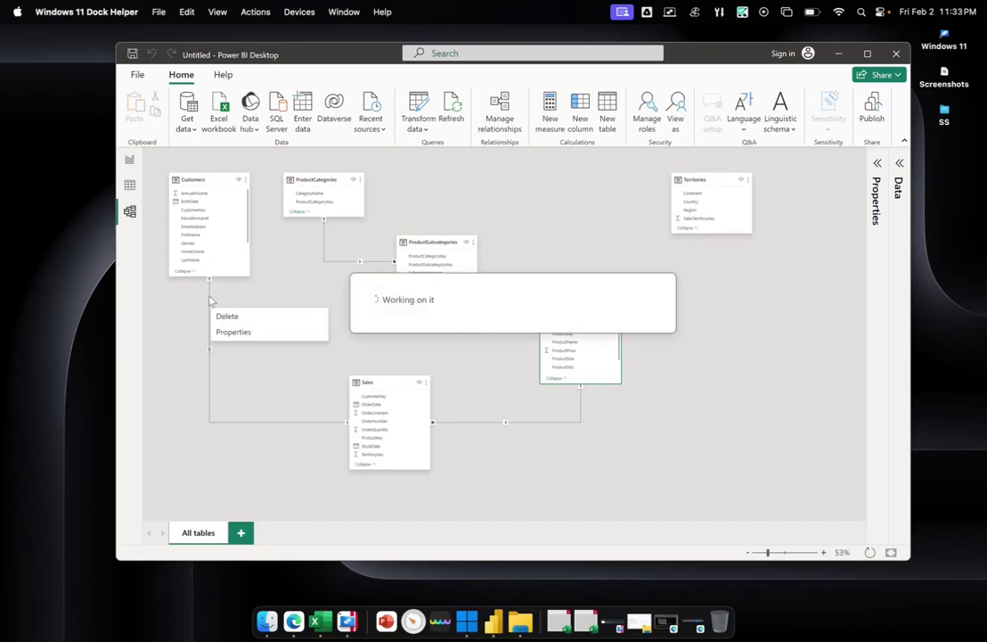
{"action": "left_click", "coordinate": [212, 299]}
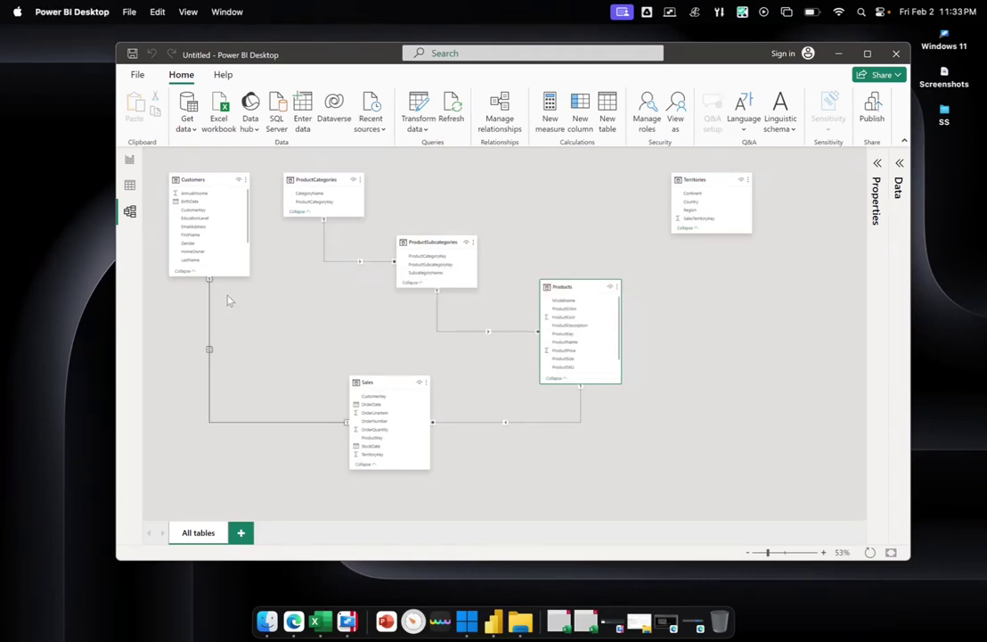
{"action": "right_click", "coordinate": [211, 298]}
{"action": "left_click", "coordinate": [222, 302]}
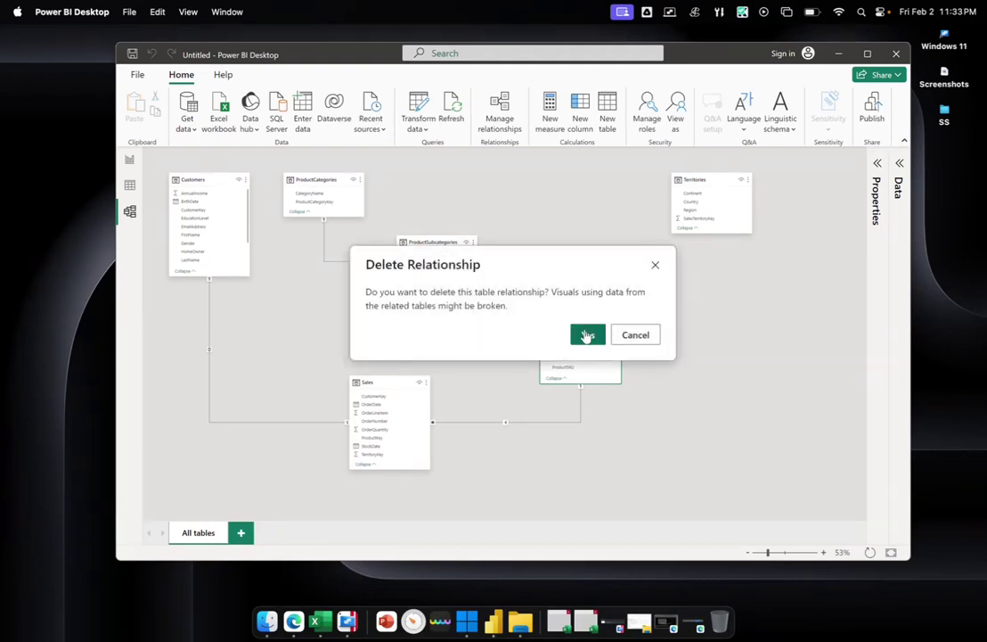
{"action": "left_click", "coordinate": [588, 335]}
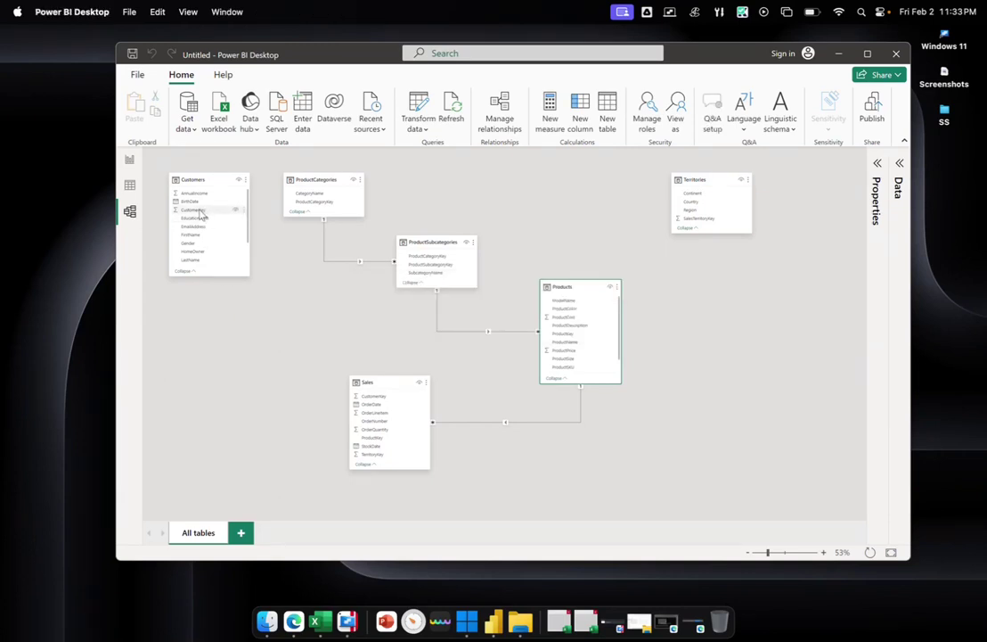
{"action": "left_click_drag", "start_coordinate": [201, 215], "coordinate": [398, 402]}
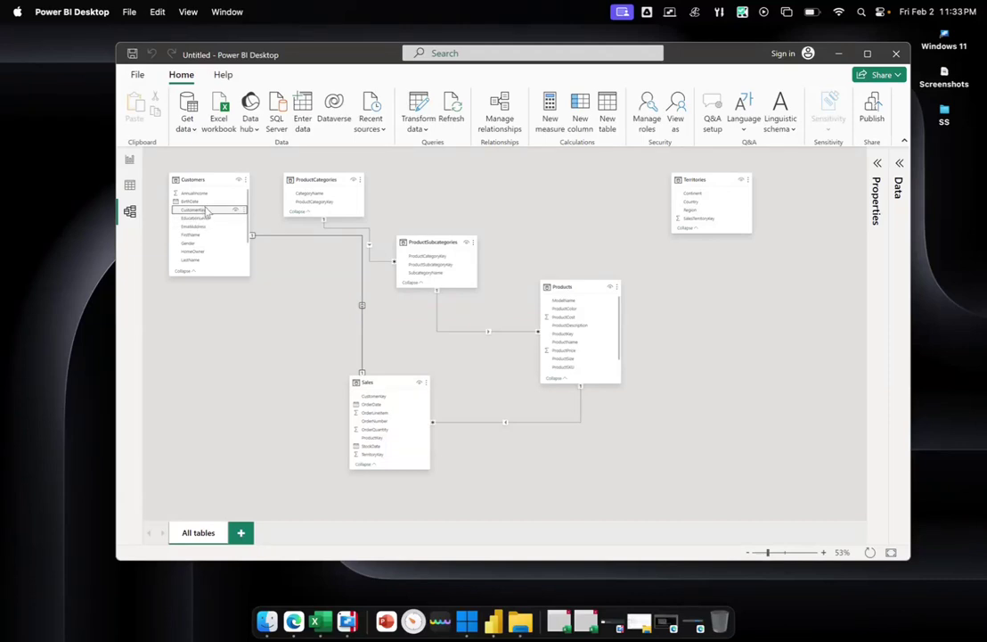
{"action": "left_click_drag", "start_coordinate": [206, 210], "coordinate": [367, 400]}
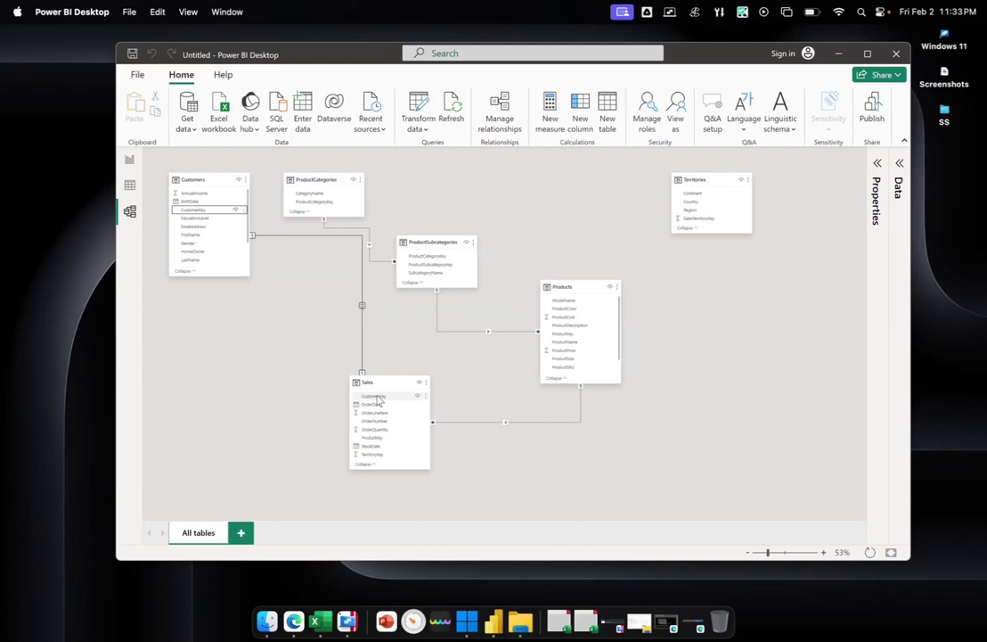
Step: Set the Customers–Sales relationship to Many to one (*:1) cardinality with a Single cross filter direction
{"action": "double_click", "coordinate": [362, 337]}
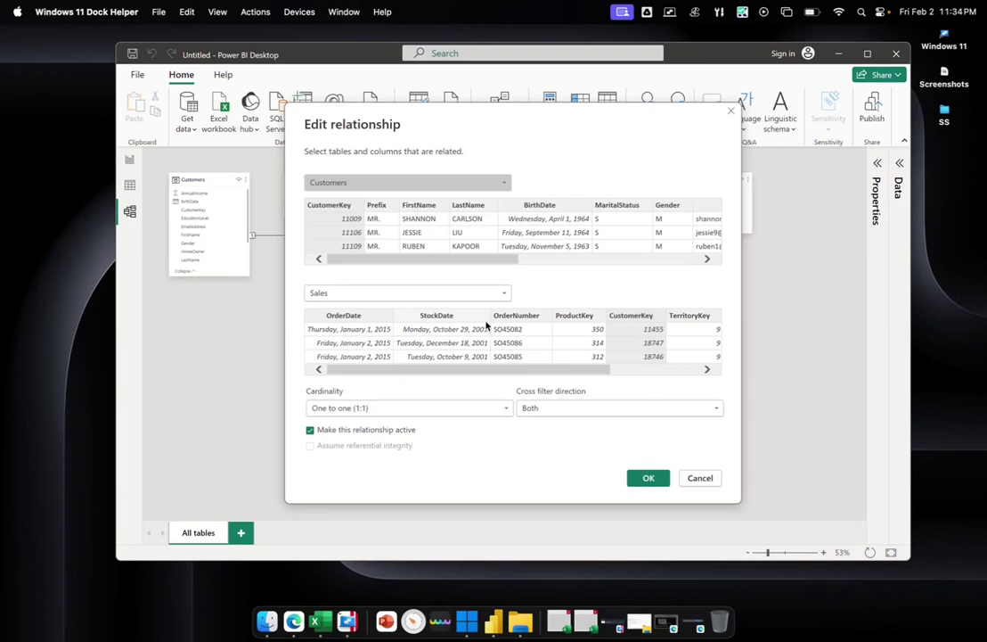
{"action": "left_click", "coordinate": [506, 410]}
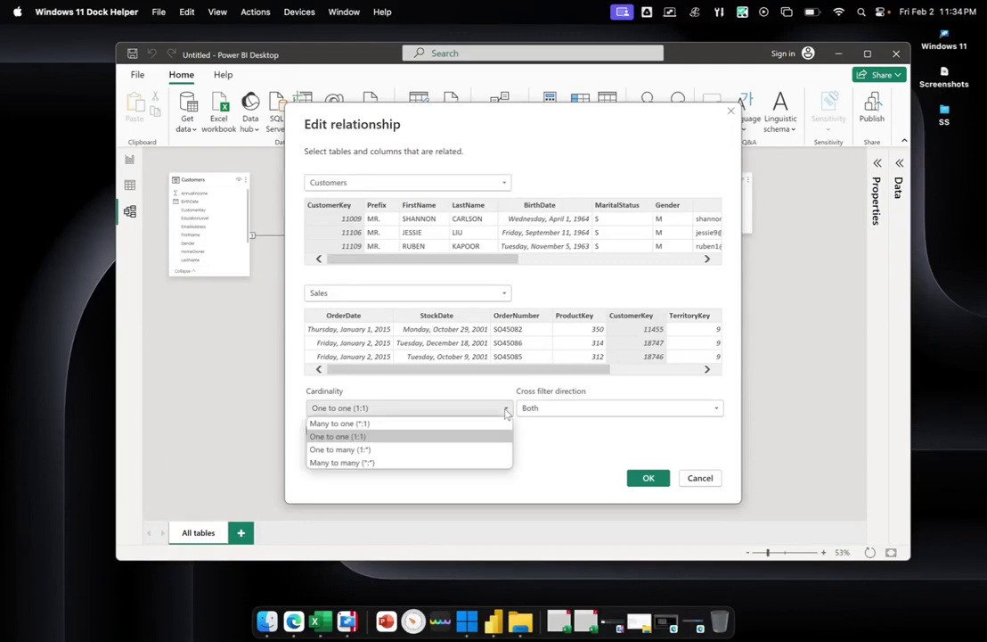
{"action": "left_click", "coordinate": [438, 424]}
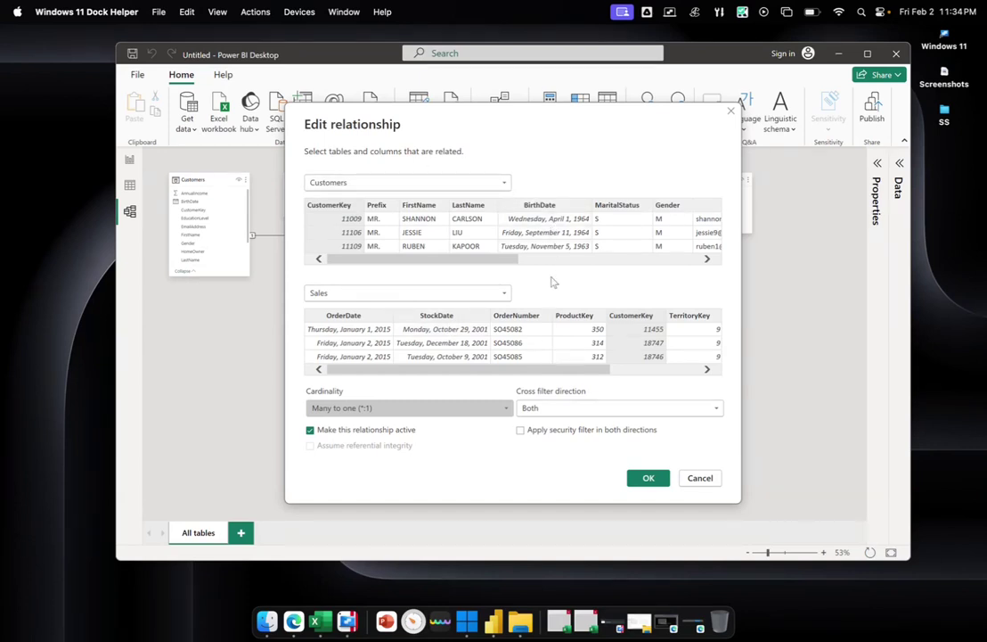
{"action": "left_click", "coordinate": [690, 409]}
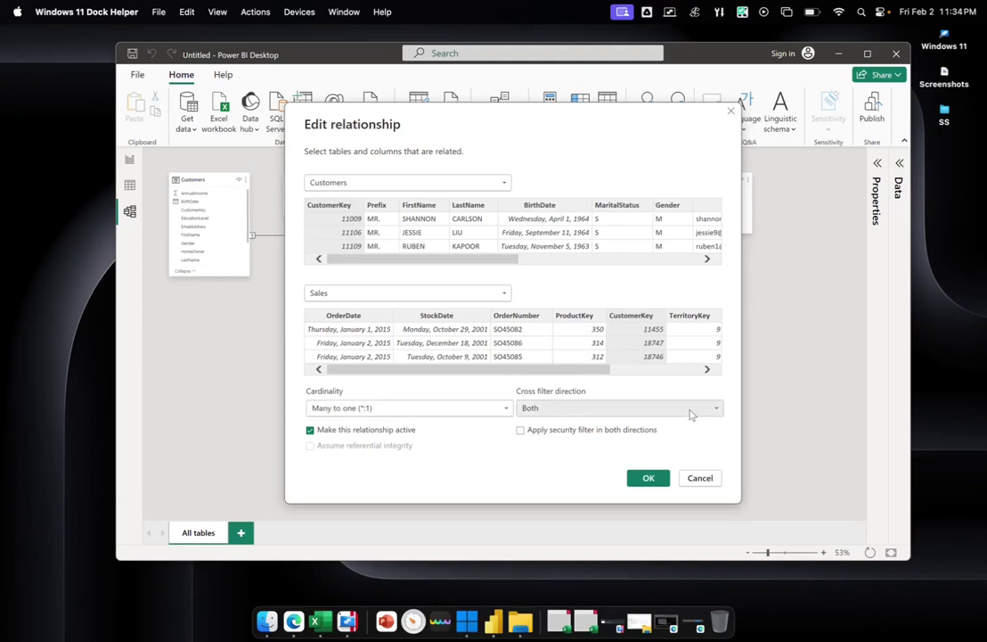
{"action": "left_click", "coordinate": [690, 410]}
{"action": "left_click", "coordinate": [690, 409]}
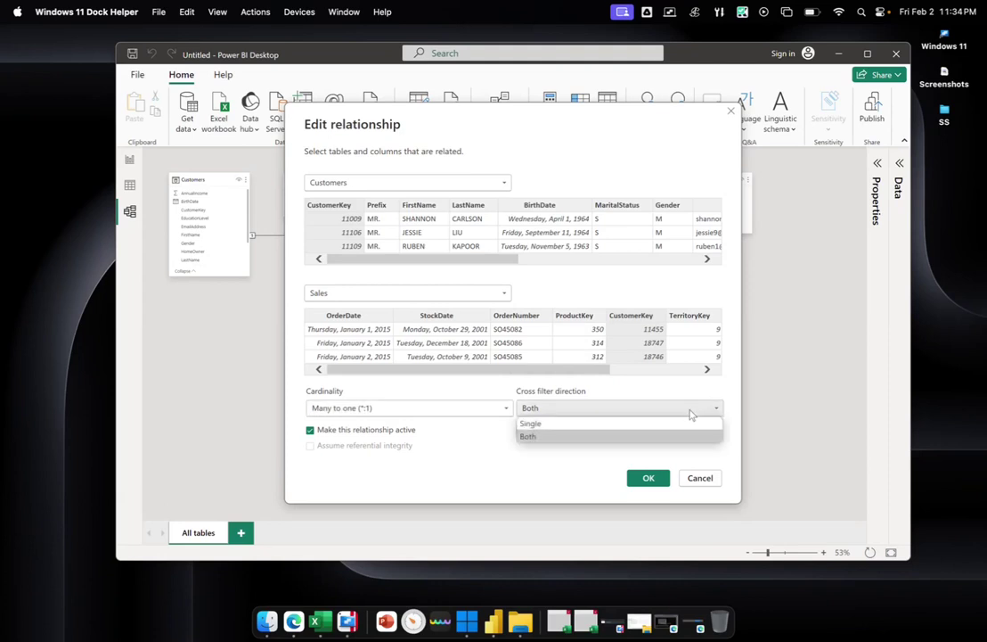
{"action": "left_click", "coordinate": [682, 423]}
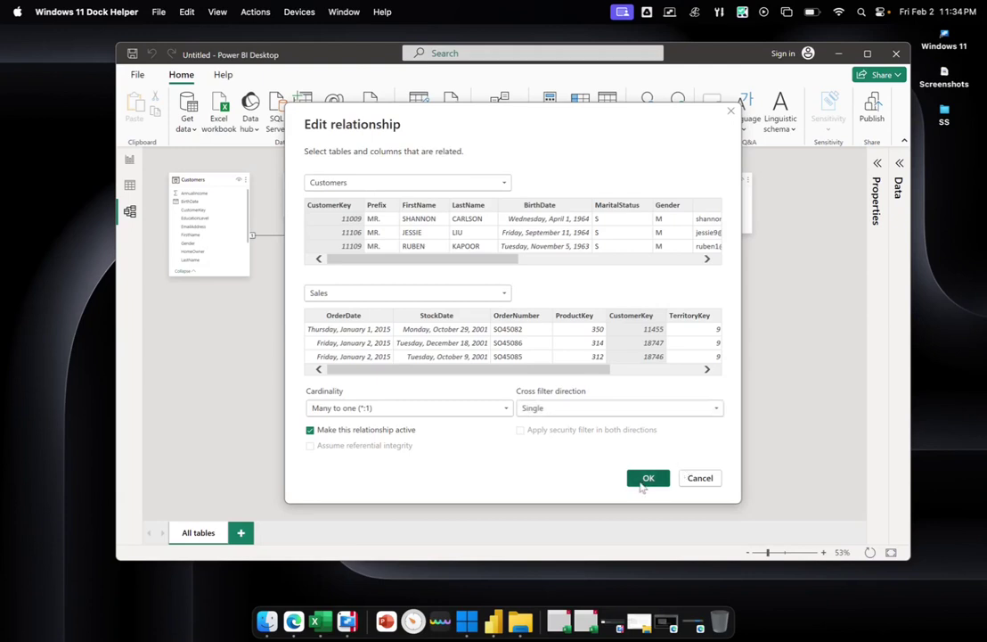
{"action": "left_click", "coordinate": [645, 479]}
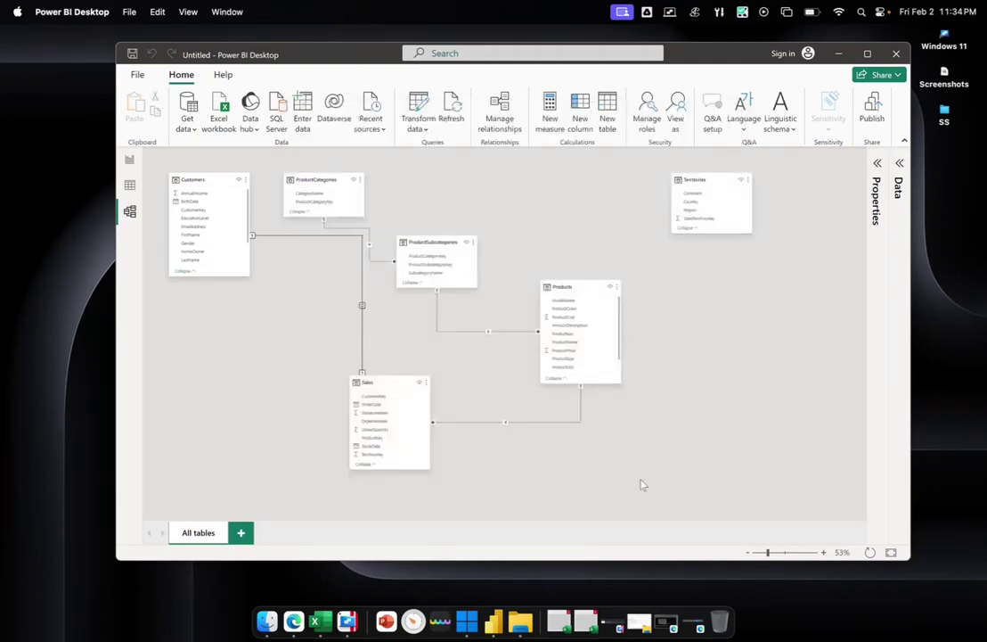
Step: Correct the cardinality of the Customers–Sales relationship to One to many (1:*)
{"action": "double_click", "coordinate": [253, 237]}
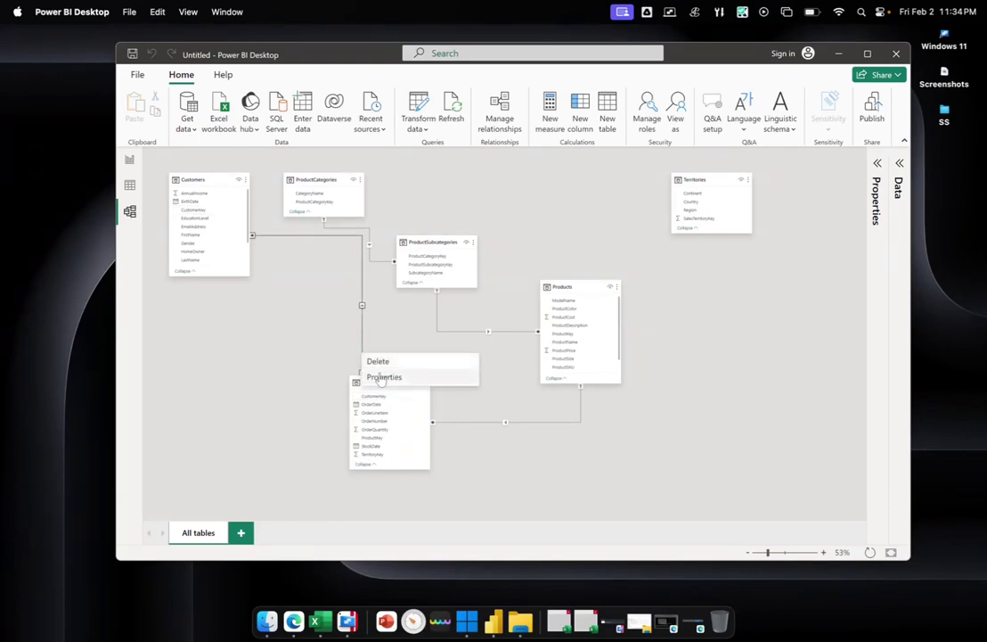
{"action": "left_click", "coordinate": [384, 370]}
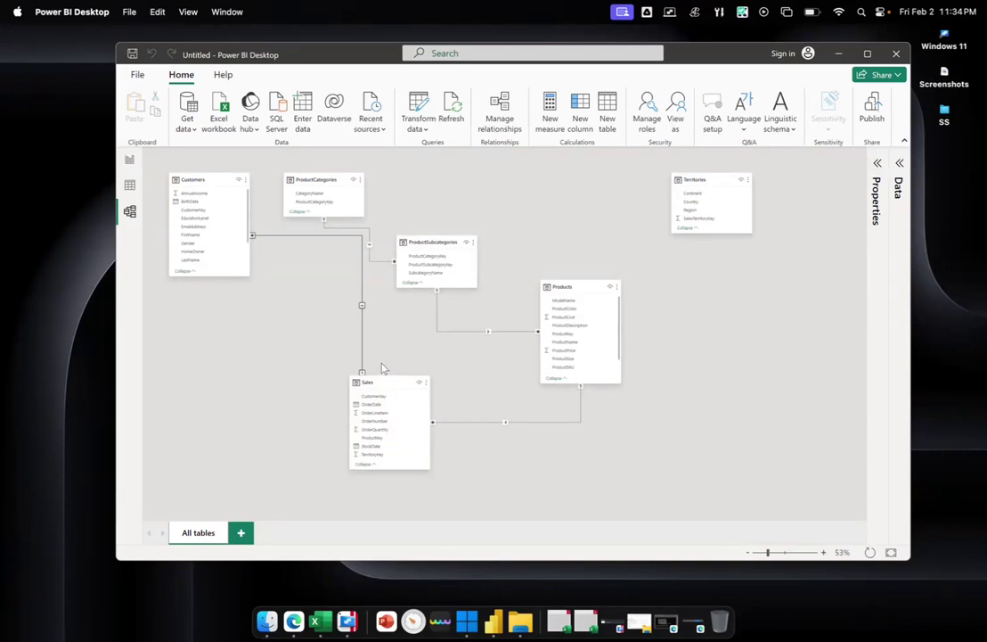
{"action": "double_click", "coordinate": [383, 368]}
{"action": "left_click", "coordinate": [488, 411]}
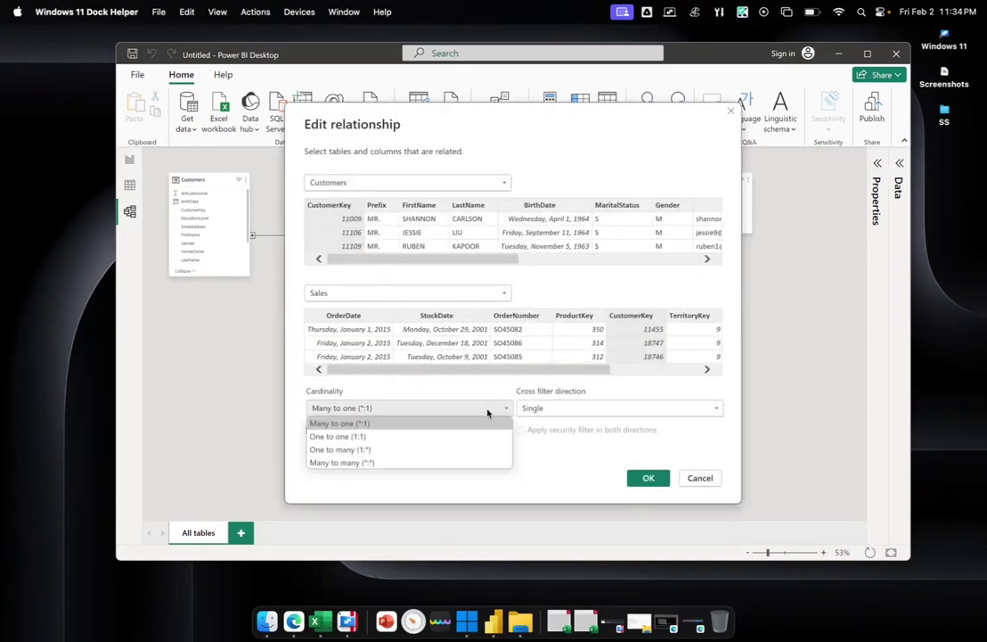
{"action": "left_click", "coordinate": [371, 450]}
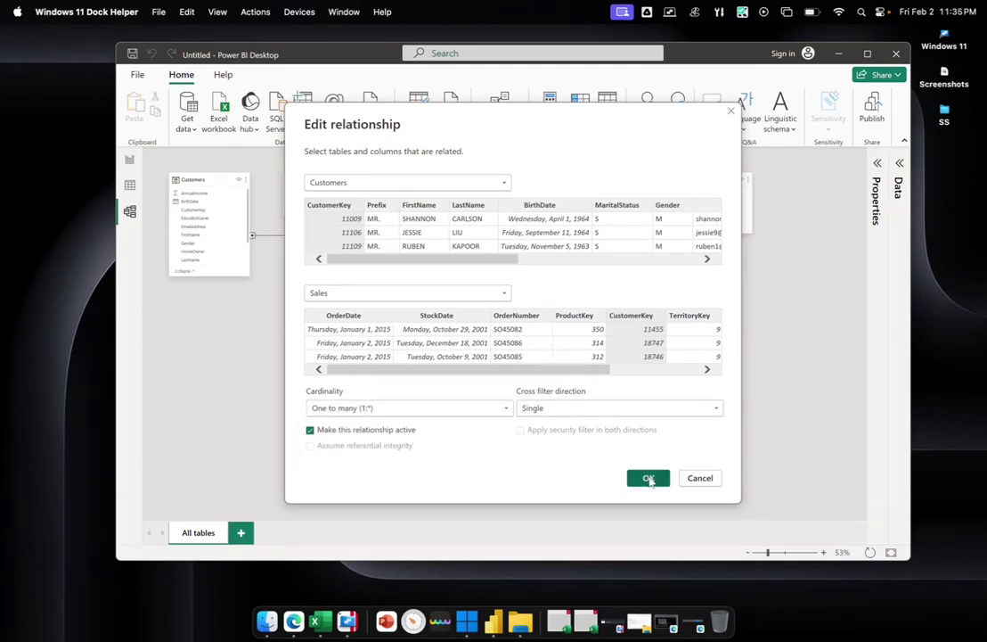
{"action": "left_click", "coordinate": [648, 478]}
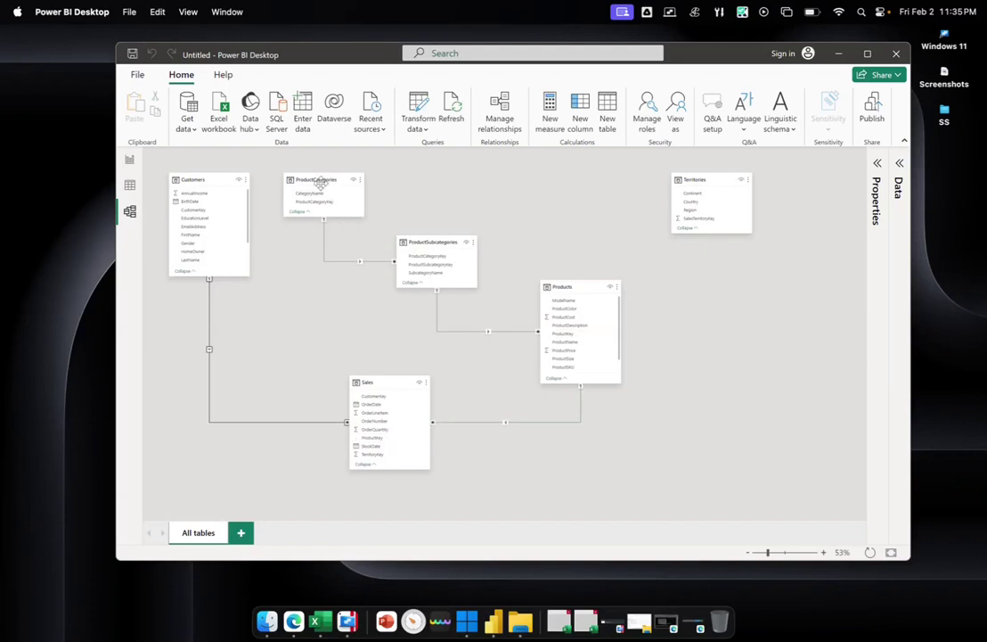
Step: Shift the ProductCategories table slightly towards ProductSubcategories and move the Territories table a little lower in the diagram
{"action": "left_click_drag", "start_coordinate": [323, 183], "coordinate": [330, 184]}
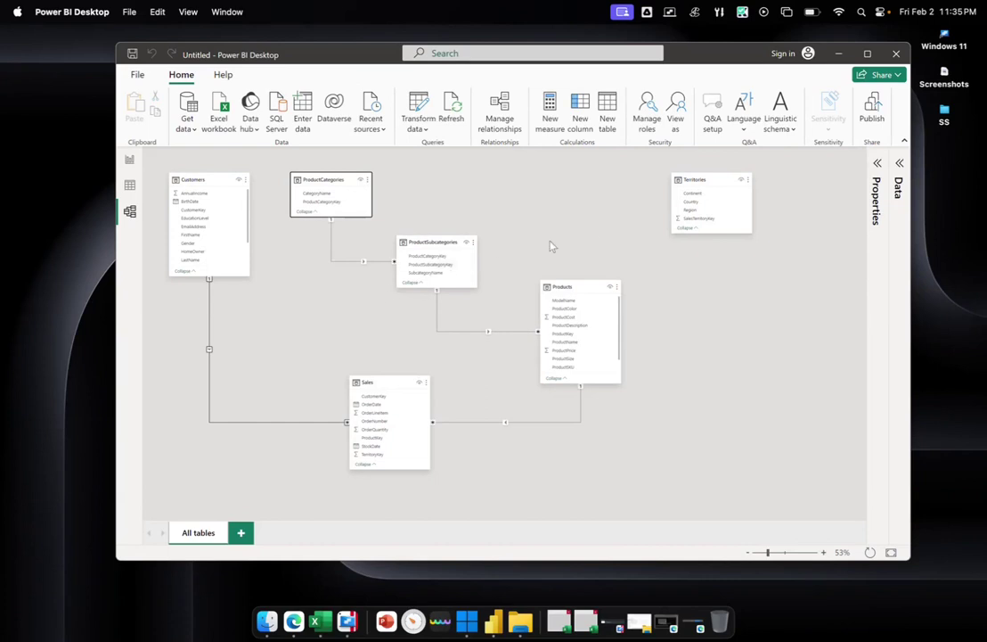
{"action": "left_click", "coordinate": [703, 179]}
{"action": "left_click_drag", "start_coordinate": [704, 179], "coordinate": [708, 189]}
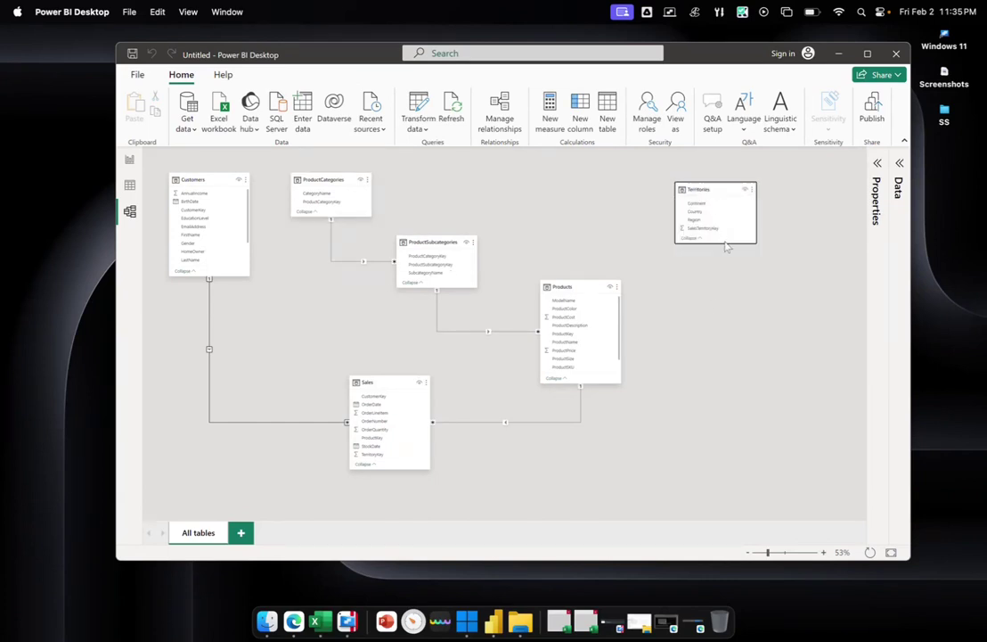
{"action": "left_click_drag", "start_coordinate": [714, 194], "coordinate": [716, 208]}
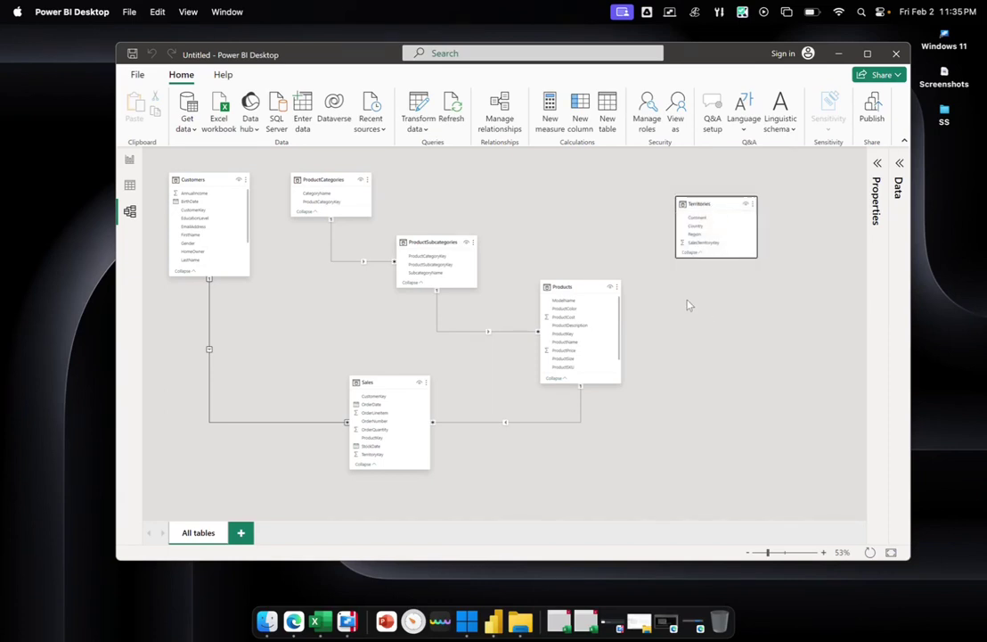
Step: Create a relationship from SalesTerritoryKey in Territories to TerritoryKey in Sales
{"action": "left_click", "coordinate": [705, 244]}
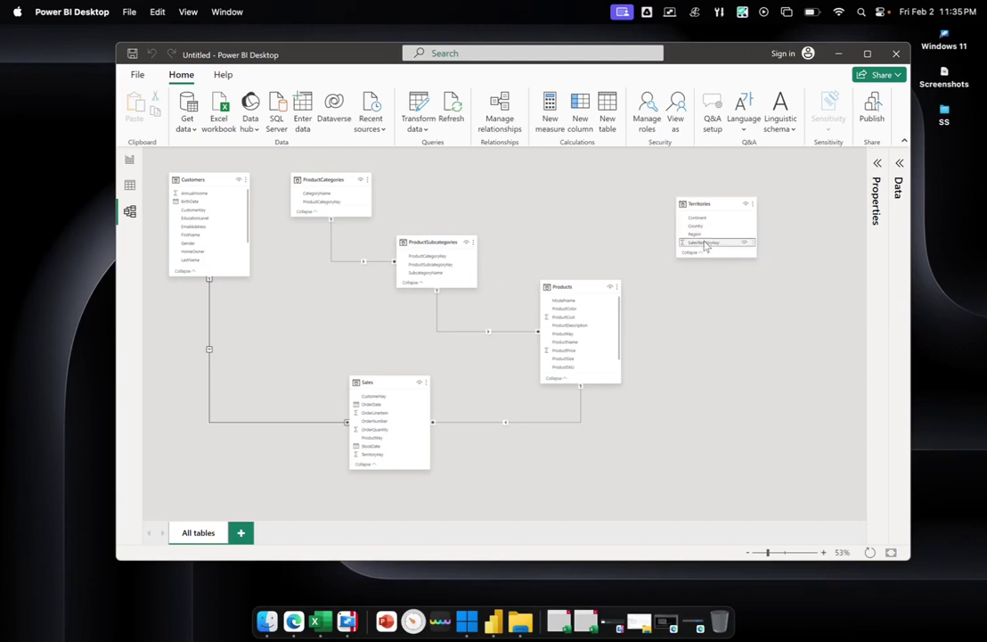
{"action": "left_click_drag", "start_coordinate": [705, 244], "coordinate": [422, 457]}
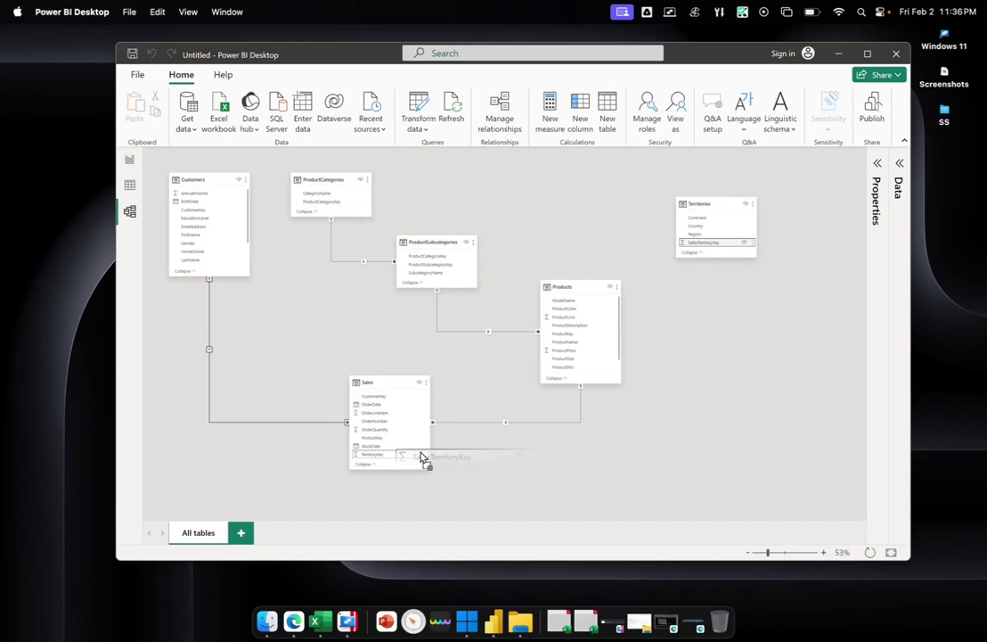
{"action": "left_click_drag", "start_coordinate": [424, 457], "coordinate": [857, 286]}
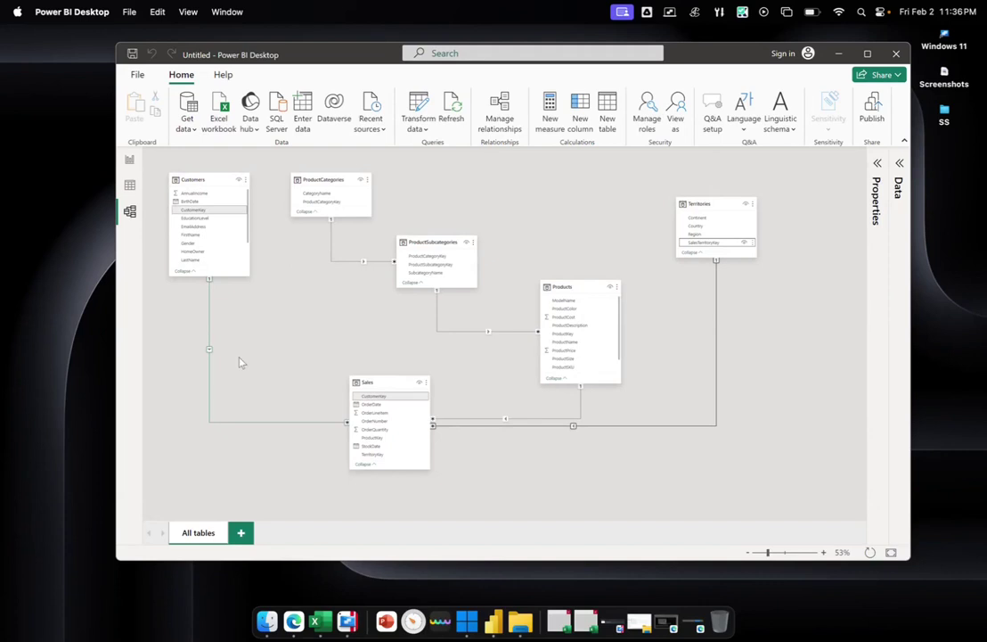
Step: Turn off autodetecting new relationships after data is loaded in the current file's data load options
{"action": "left_click", "coordinate": [139, 75]}
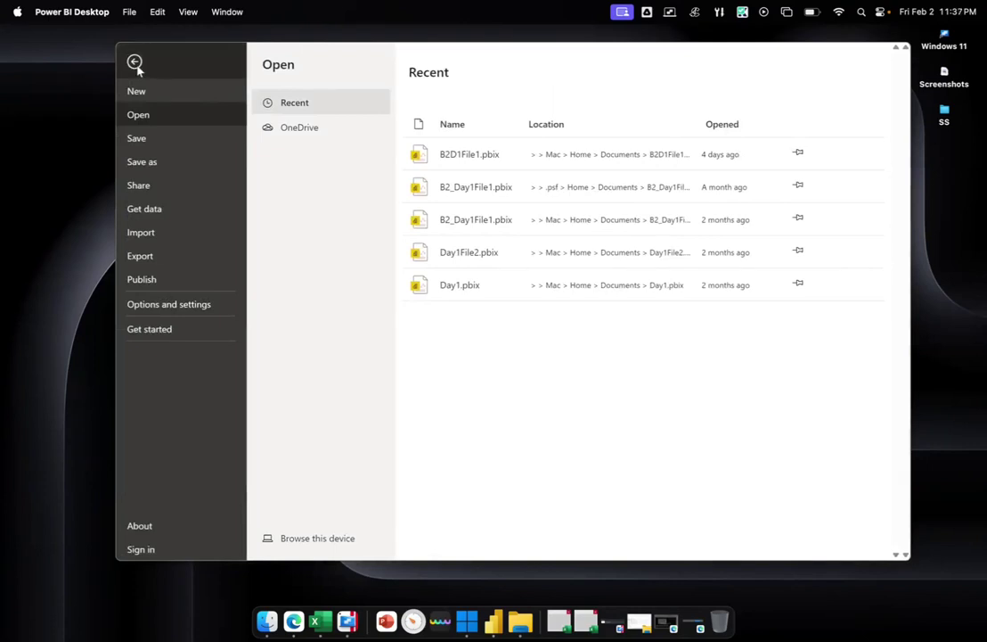
{"action": "left_click", "coordinate": [134, 62]}
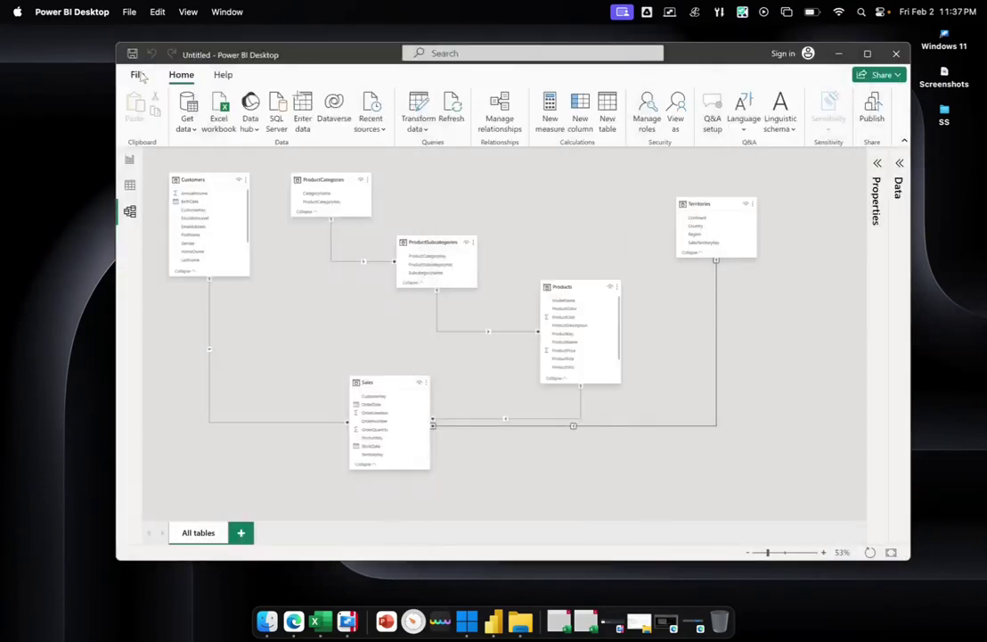
{"action": "left_click", "coordinate": [138, 75]}
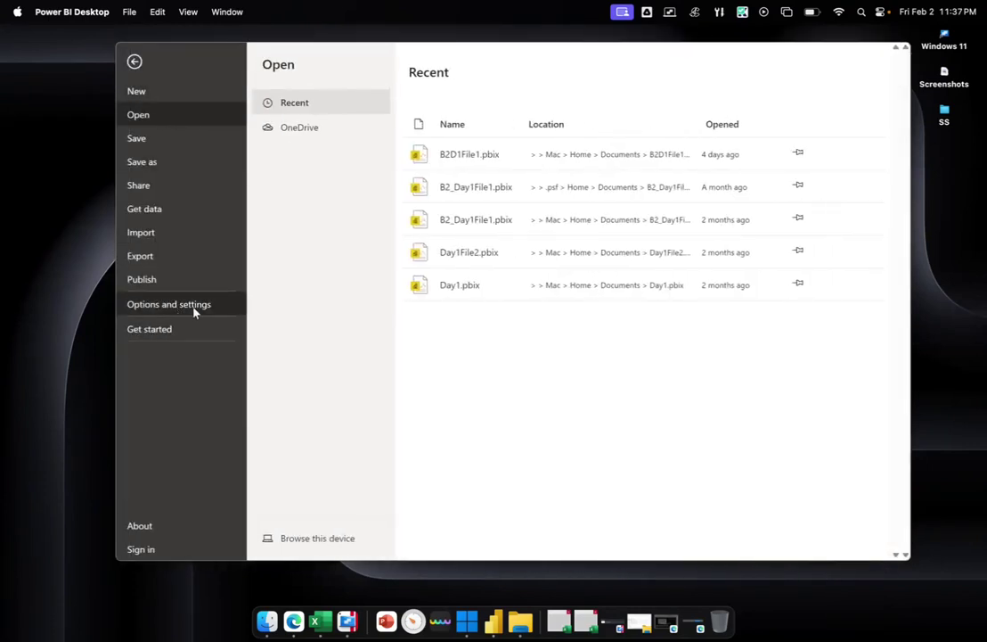
{"action": "left_click", "coordinate": [195, 308]}
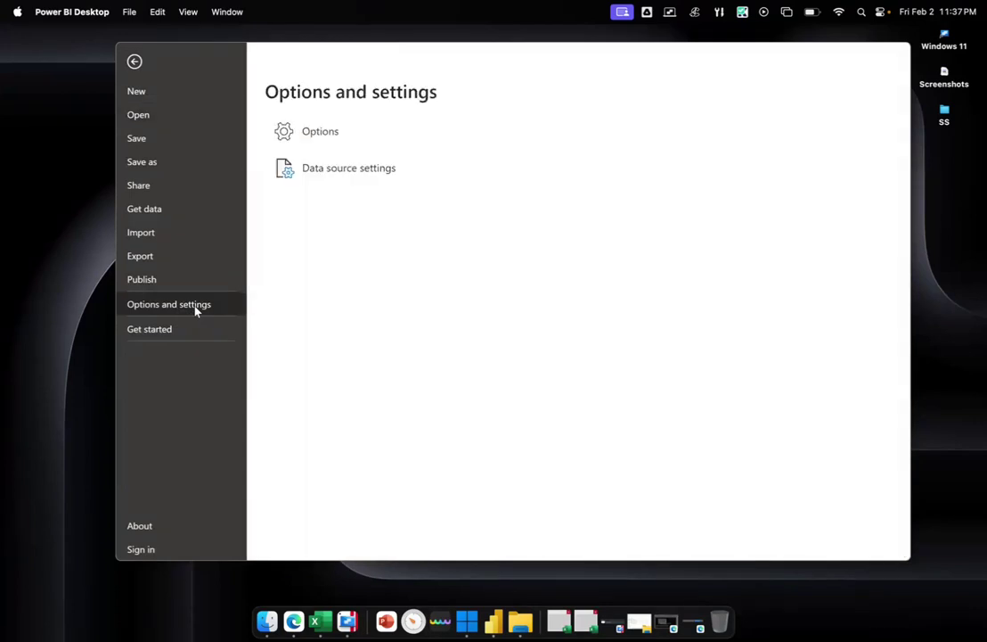
{"action": "left_click", "coordinate": [344, 138]}
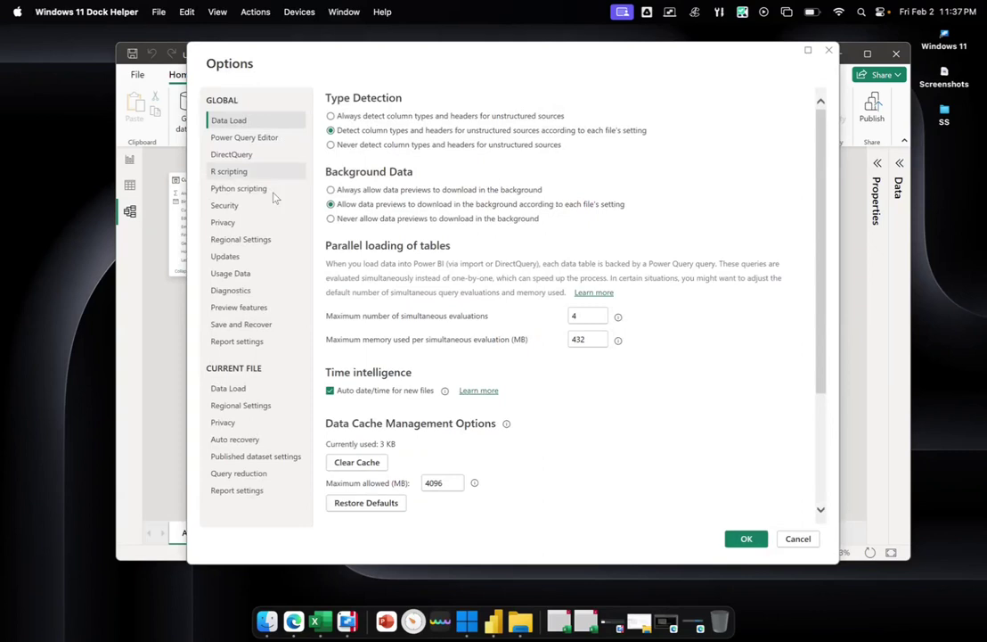
{"action": "left_click", "coordinate": [255, 389]}
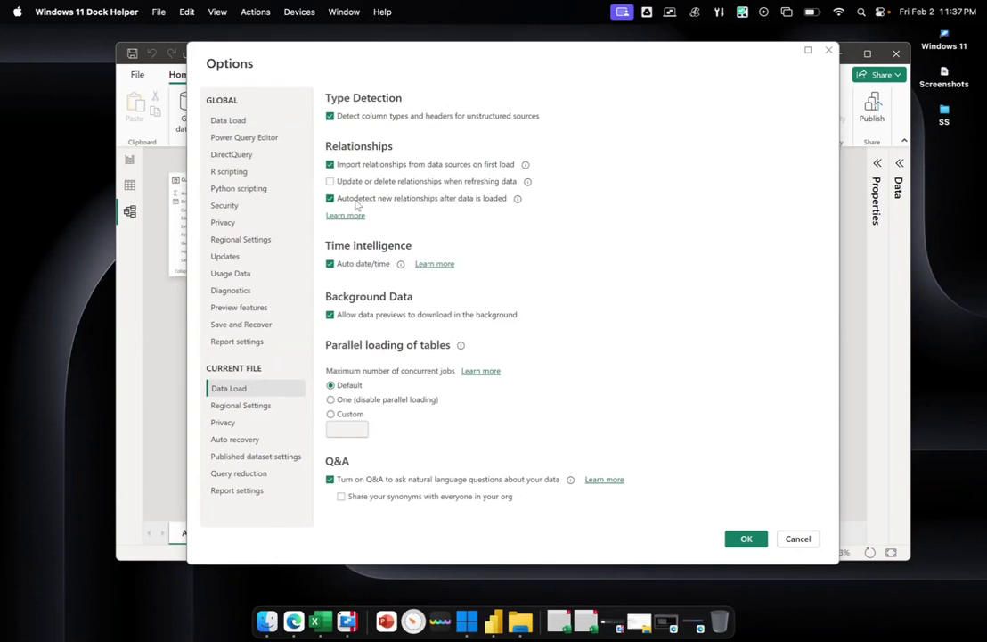
{"action": "left_click", "coordinate": [392, 201]}
{"action": "left_click", "coordinate": [398, 204]}
{"action": "left_click", "coordinate": [398, 204]}
{"action": "left_click", "coordinate": [398, 205]}
{"action": "left_click", "coordinate": [398, 204]}
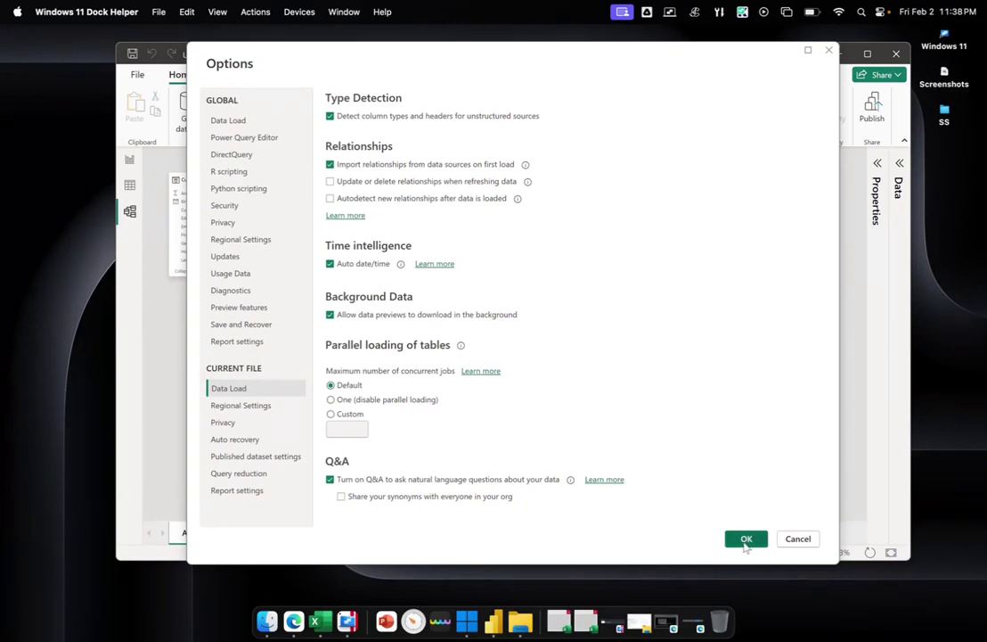
{"action": "left_click", "coordinate": [747, 540]}
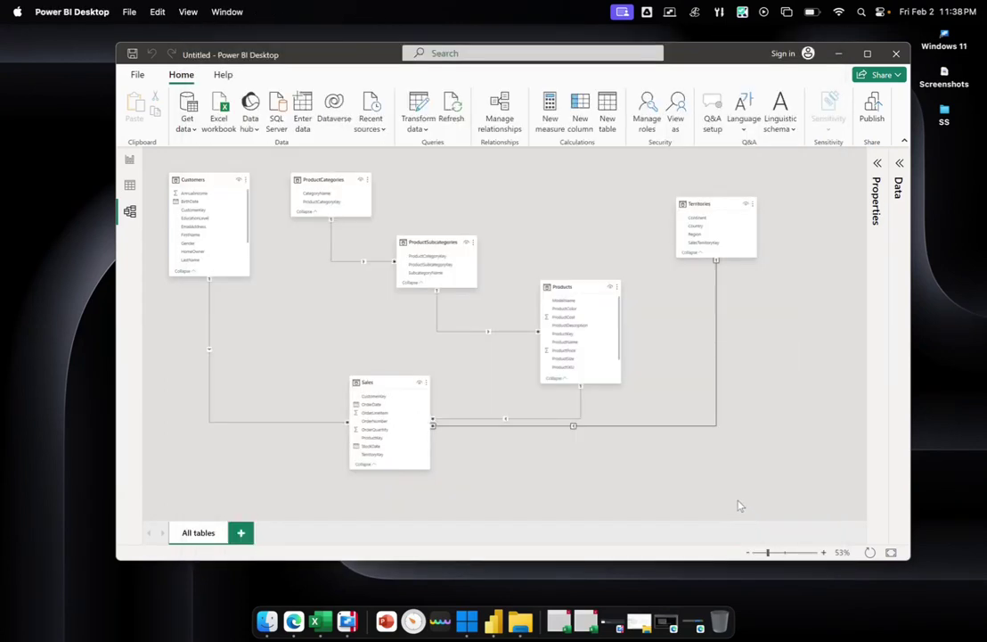
Step: Return to the report page, shrink the order quantity bar chart and collapse the Filters pane
{"action": "left_click", "coordinate": [129, 161]}
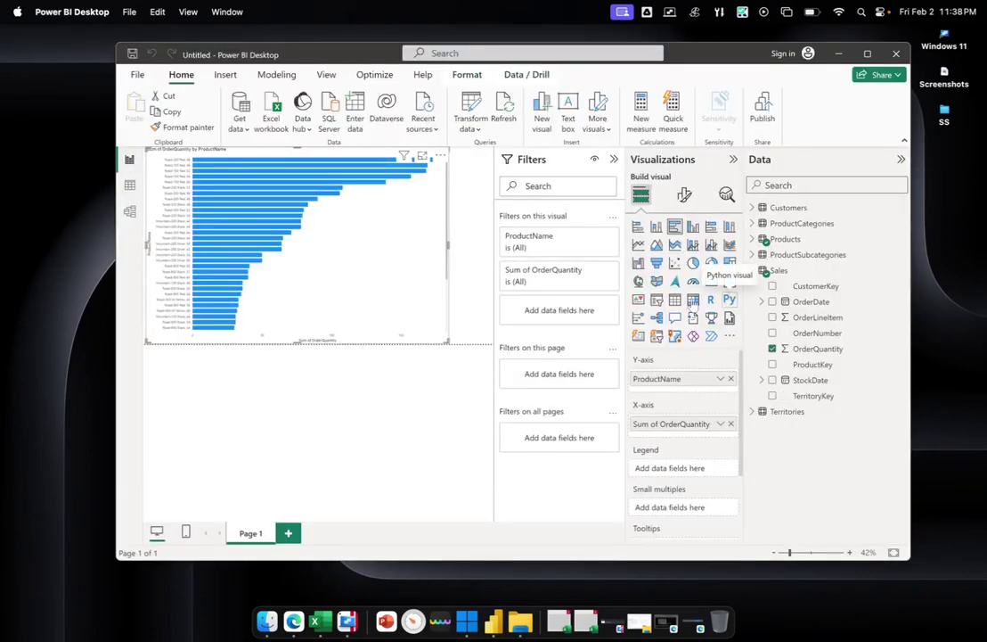
{"action": "left_click_drag", "start_coordinate": [446, 343], "coordinate": [398, 307]}
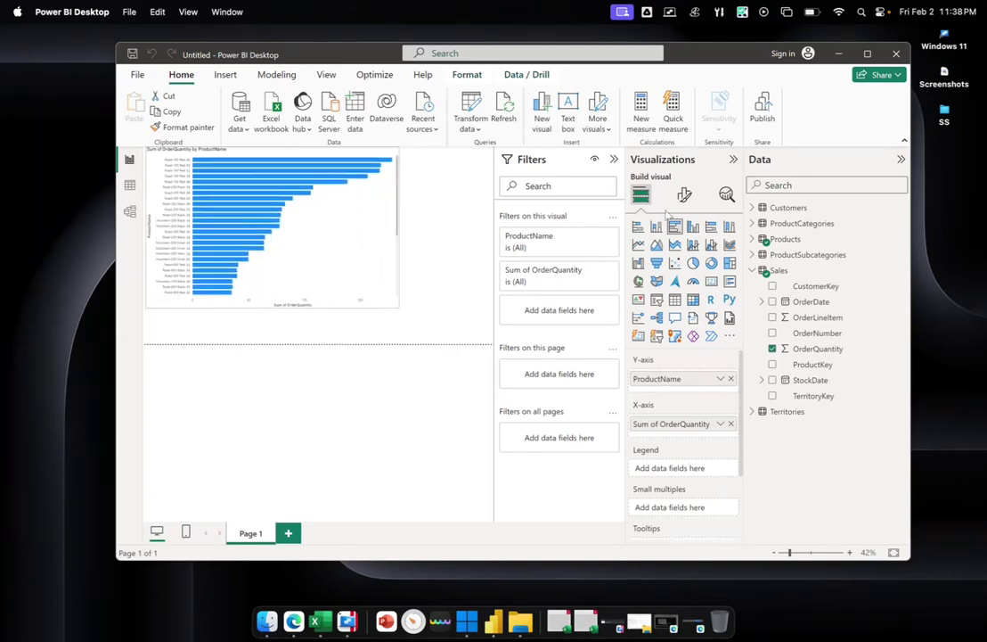
{"action": "left_click", "coordinate": [615, 159]}
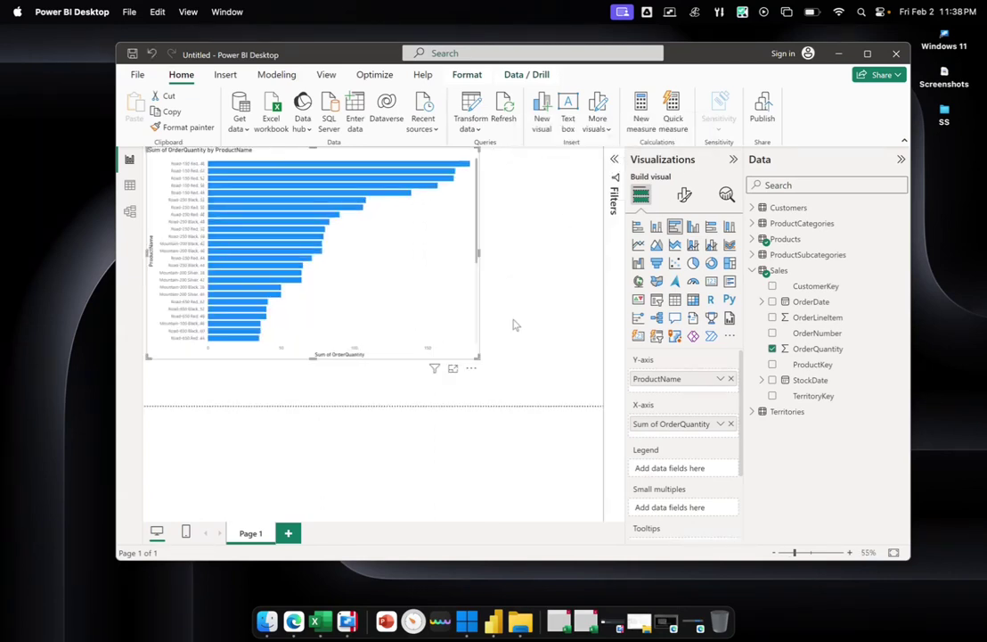
Step: Shrink the order quantity by product chart further and add an empty stacked bar chart in the free space beside it
{"action": "left_click_drag", "start_coordinate": [479, 364], "coordinate": [394, 343]}
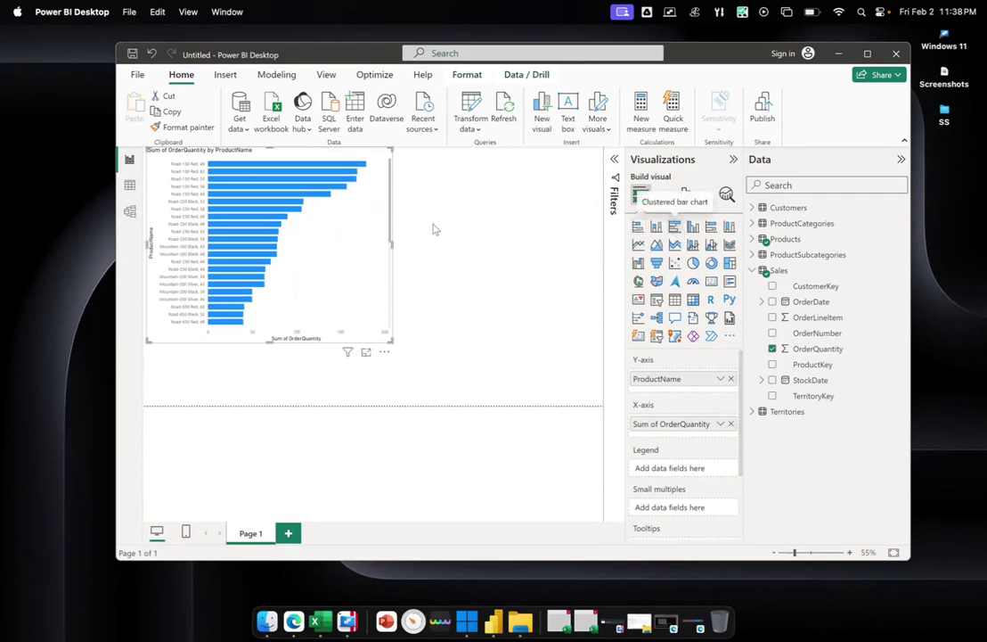
{"action": "key", "text": "Escape"}
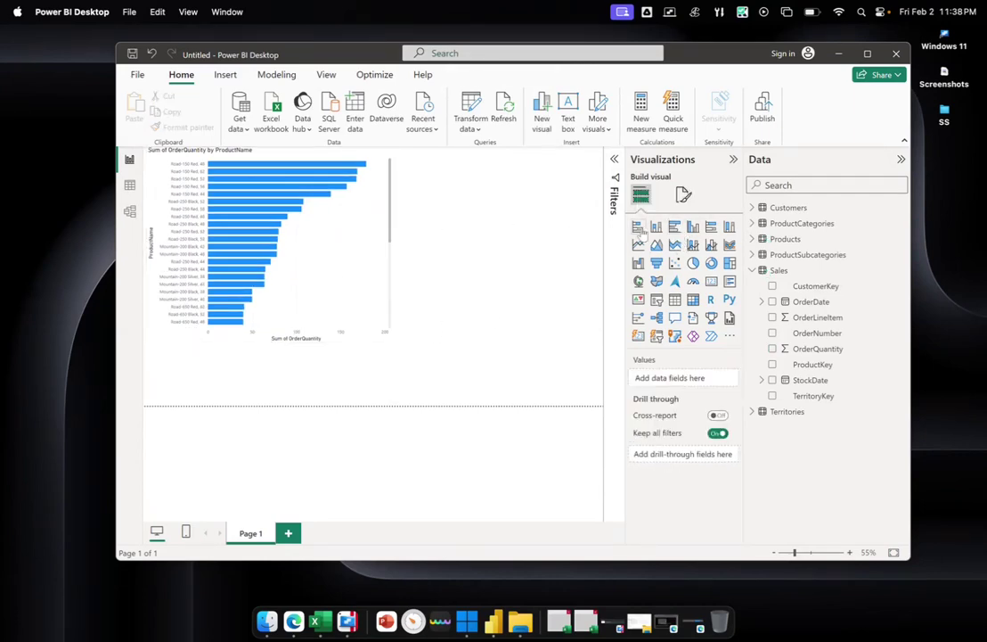
{"action": "left_click", "coordinate": [638, 228]}
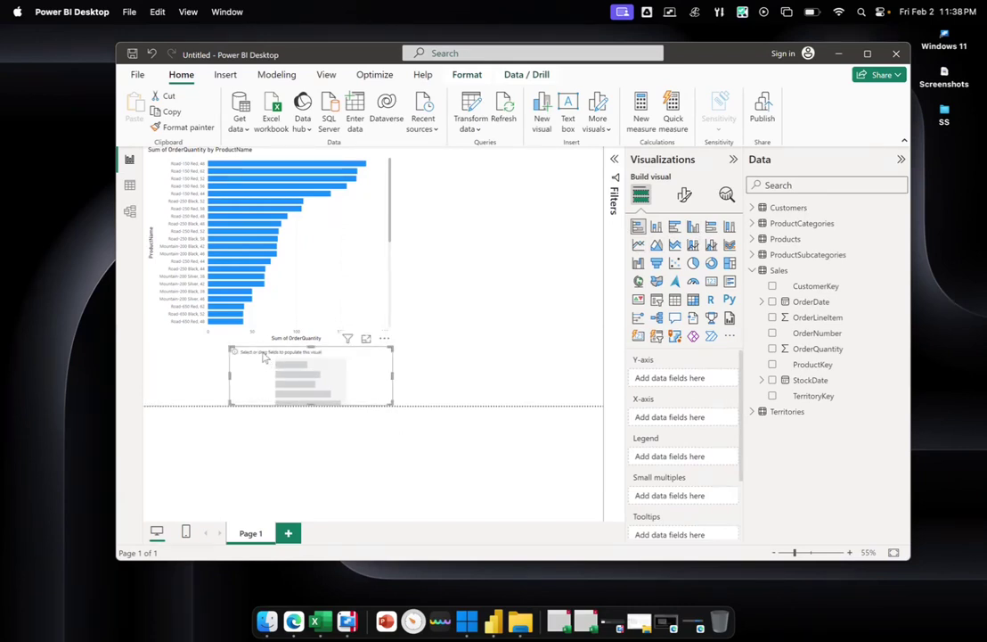
{"action": "left_click_drag", "start_coordinate": [179, 354], "coordinate": [458, 187]}
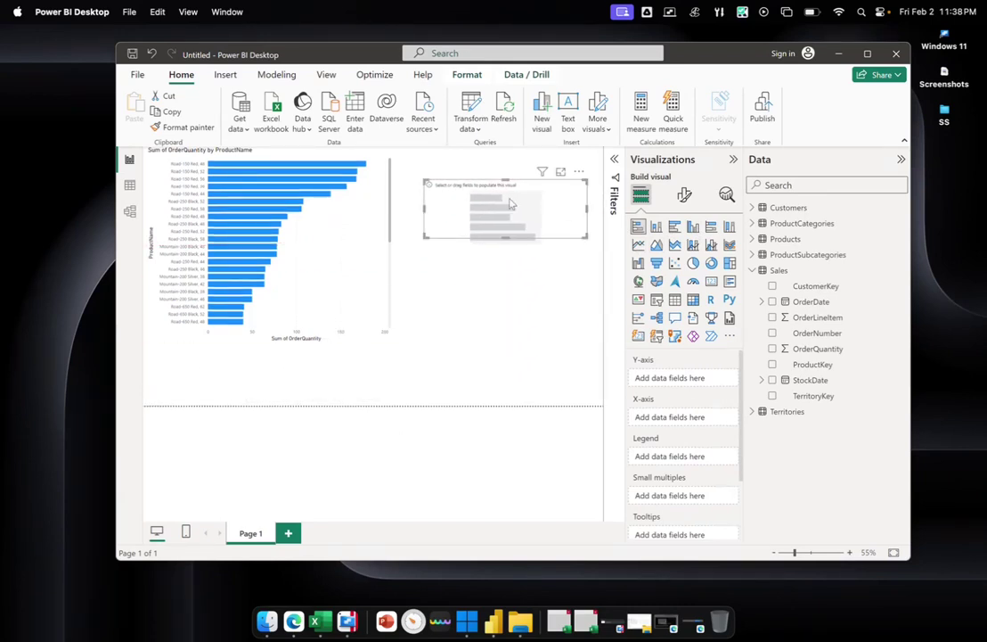
Step: Plot OrderQuantity from Sales by Country from Territories in the new stacked bar chart and make the chart taller and slightly narrower
{"action": "left_click", "coordinate": [751, 413]}
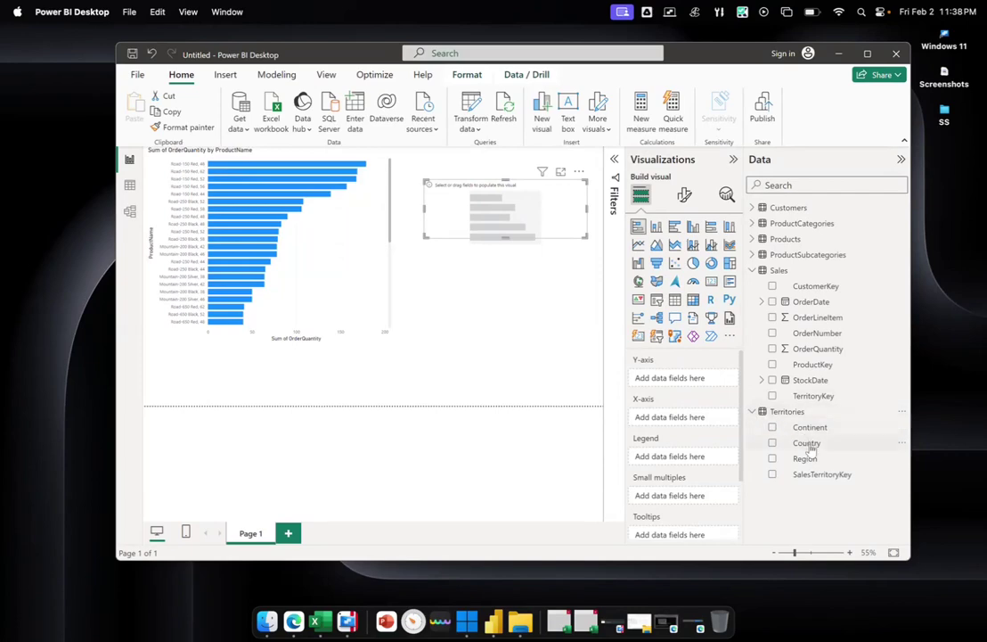
{"action": "left_click_drag", "start_coordinate": [751, 419], "coordinate": [685, 379]}
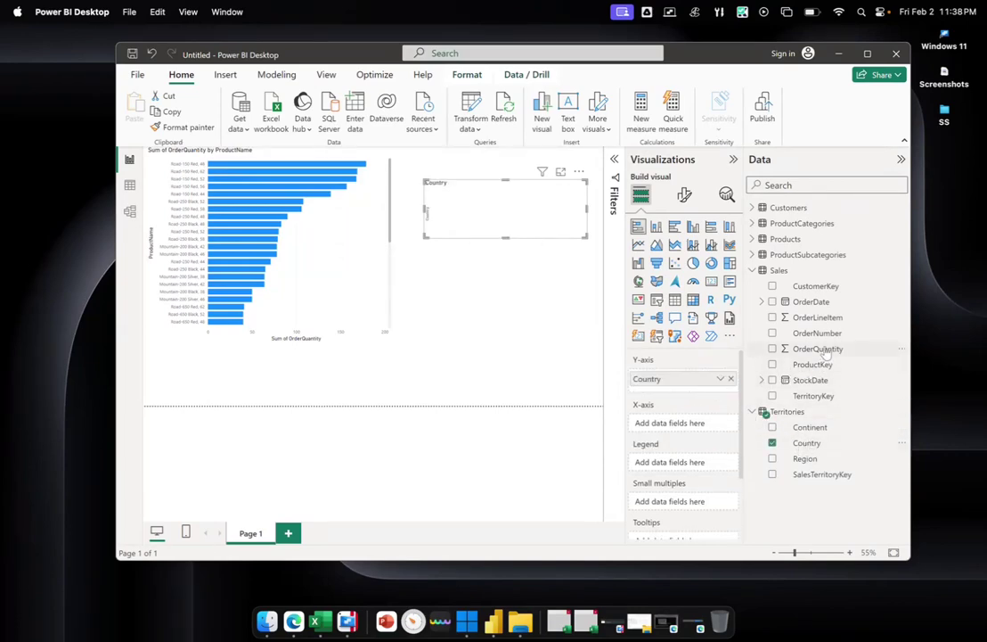
{"action": "left_click_drag", "start_coordinate": [818, 348], "coordinate": [686, 426]}
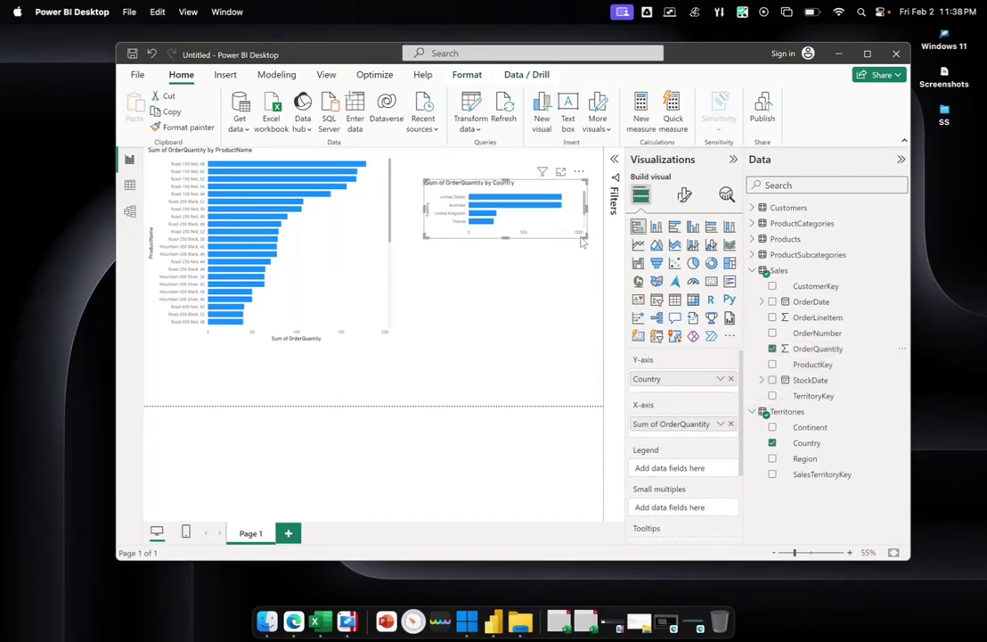
{"action": "left_click_drag", "start_coordinate": [582, 236], "coordinate": [571, 321]}
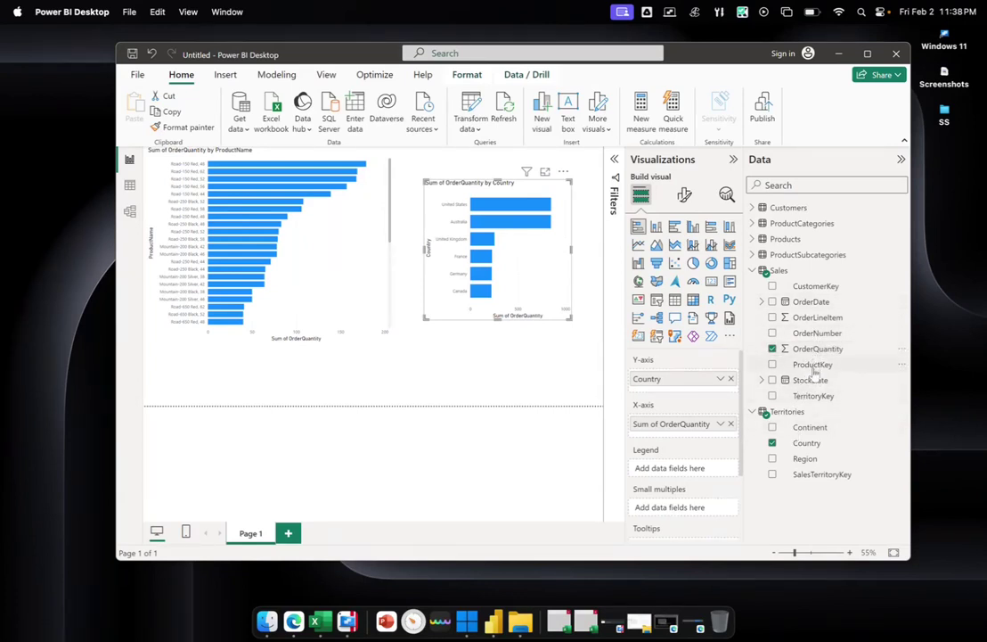
Step: Nudge the Territories table slightly in the model diagram, check its relationship to Sales and return to the report page
{"action": "left_click", "coordinate": [128, 214]}
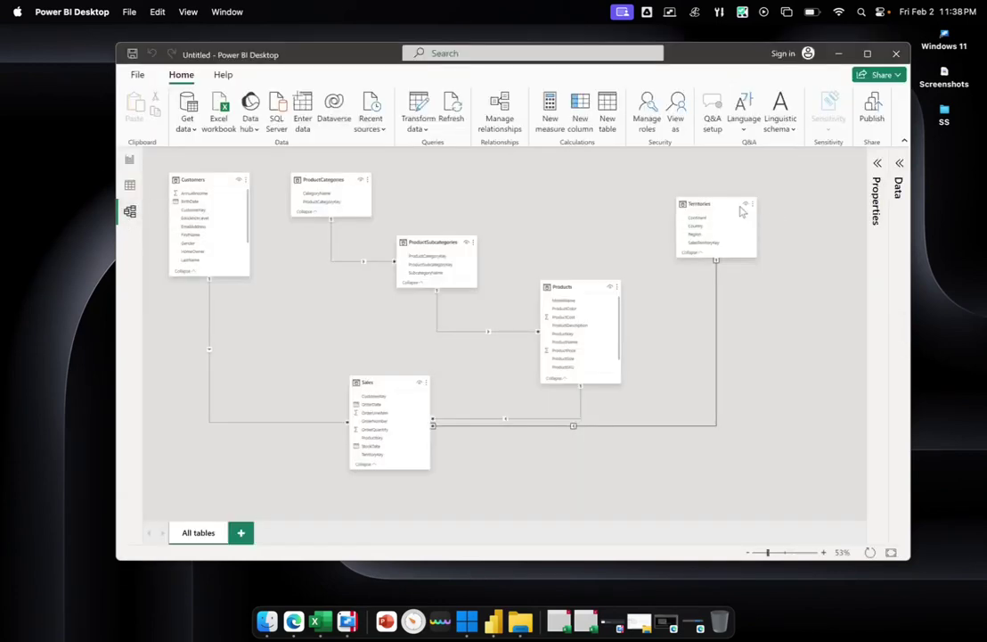
{"action": "left_click_drag", "start_coordinate": [729, 205], "coordinate": [733, 217]}
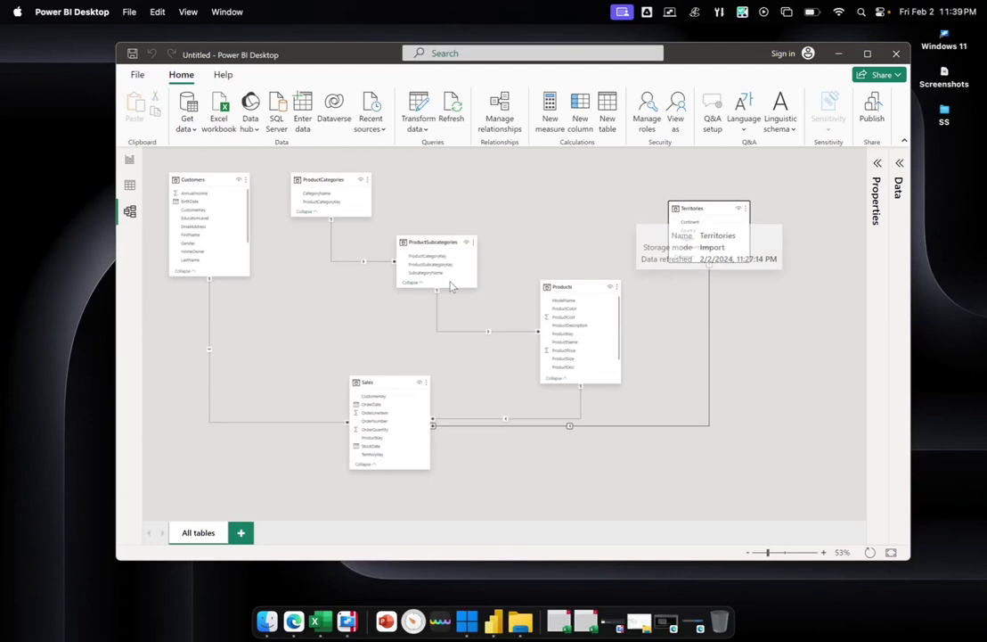
{"action": "left_click", "coordinate": [386, 381]}
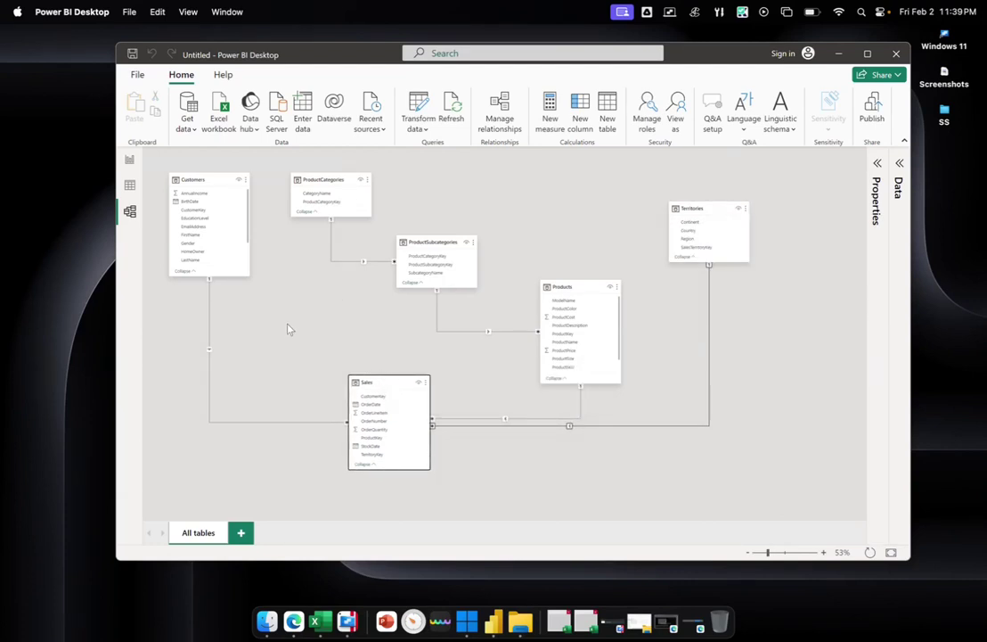
{"action": "left_click", "coordinate": [129, 160]}
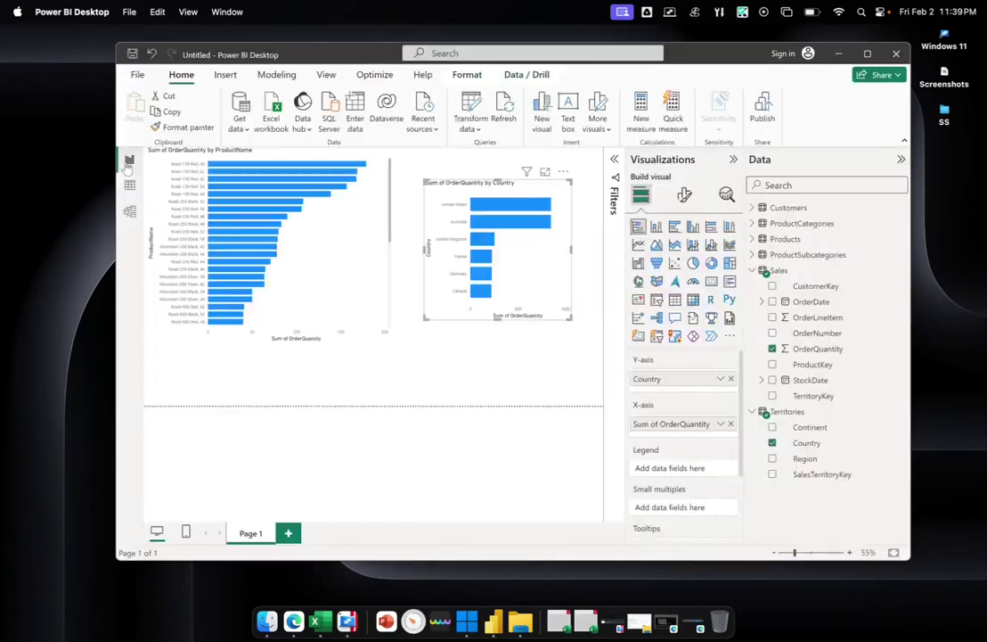